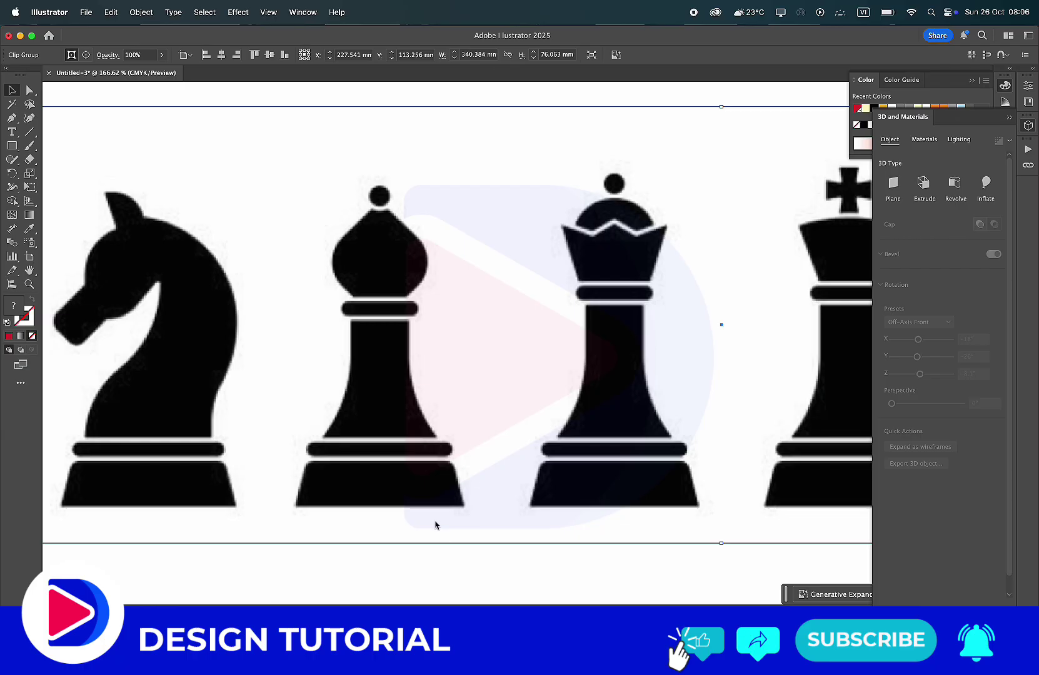
- Trace the bishop's base as a red-outlined trapezoid with rounded top corners
key("m")
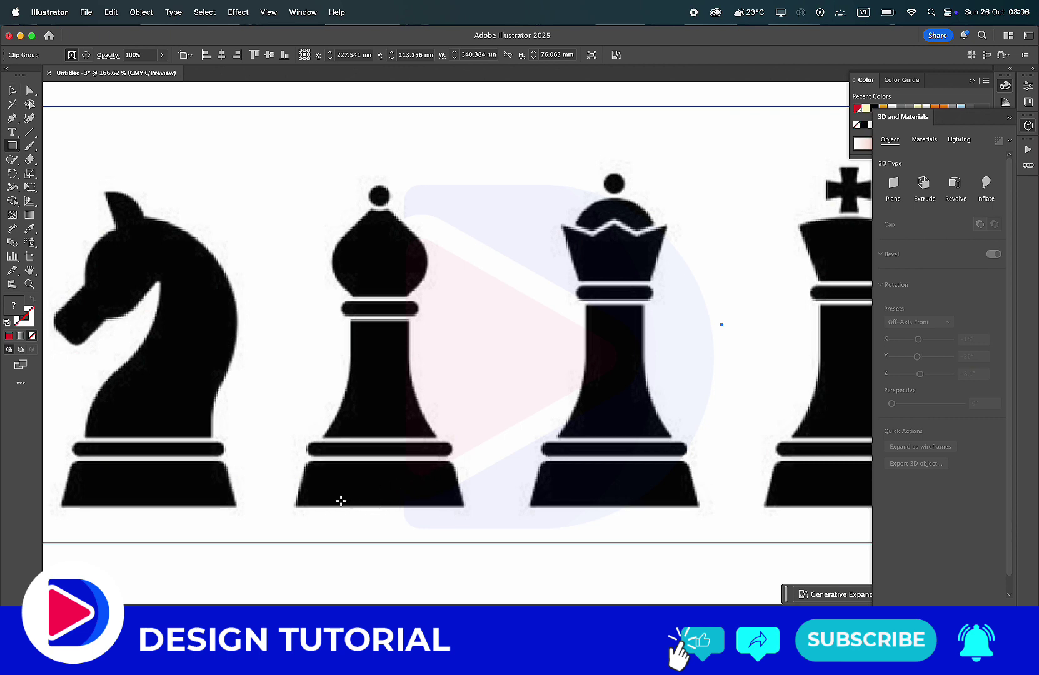
left_click_drag(295, 507, 465, 460)
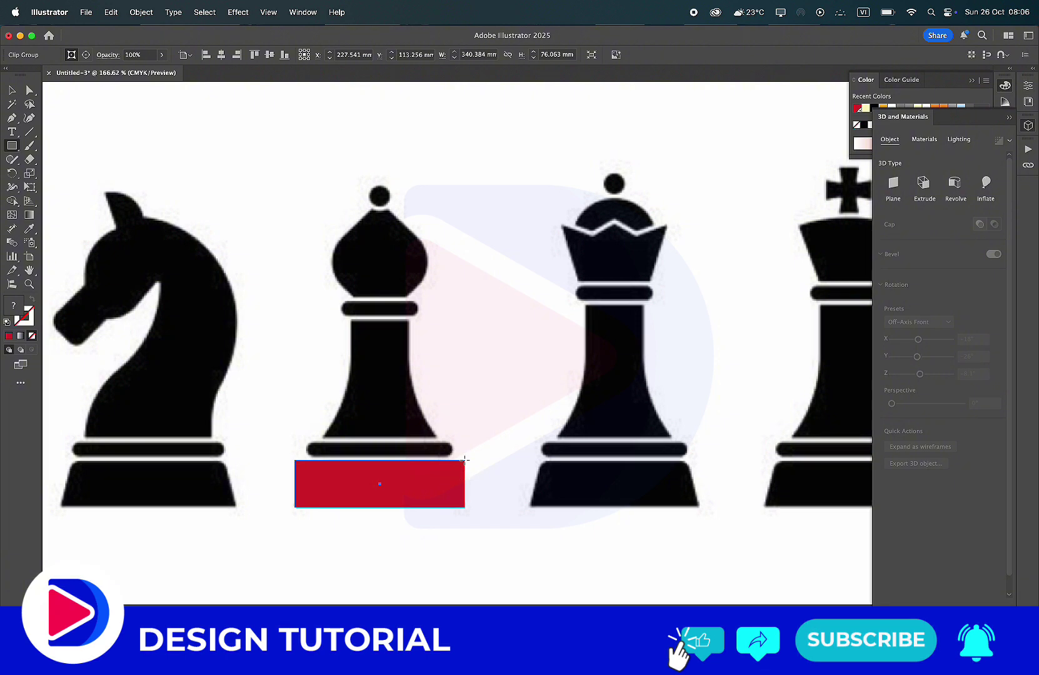
scroll(307, 502, "up", 5)
key("shift+x")
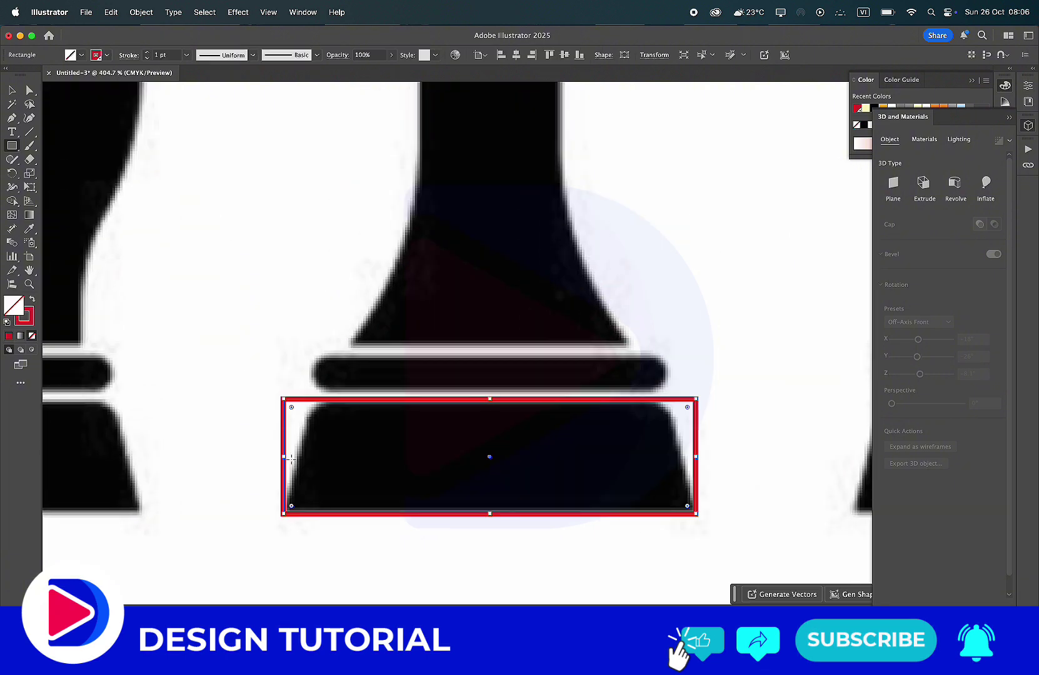
key("a")
left_click(288, 402)
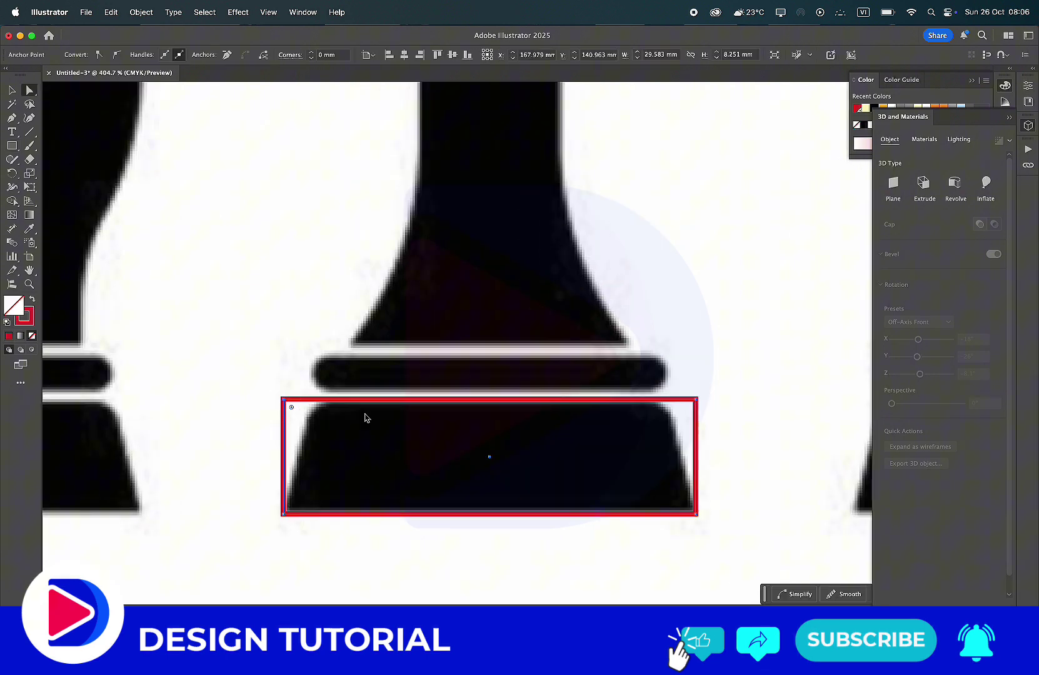
left_click(696, 400, "shift")
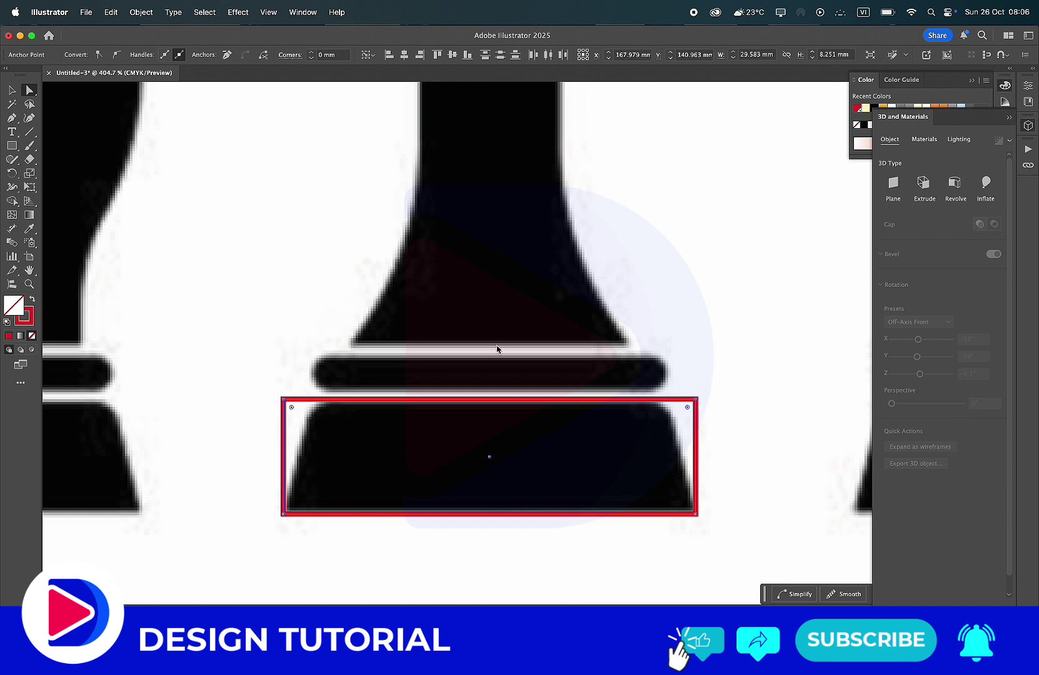
left_click(29, 173)
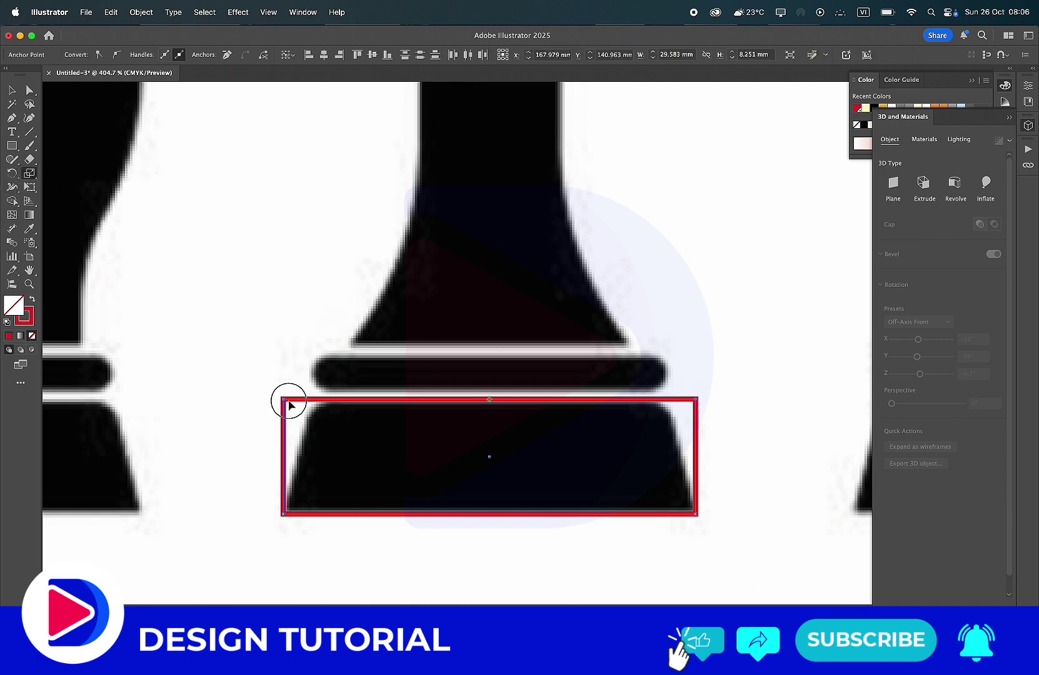
left_click_drag(289, 403, 317, 400)
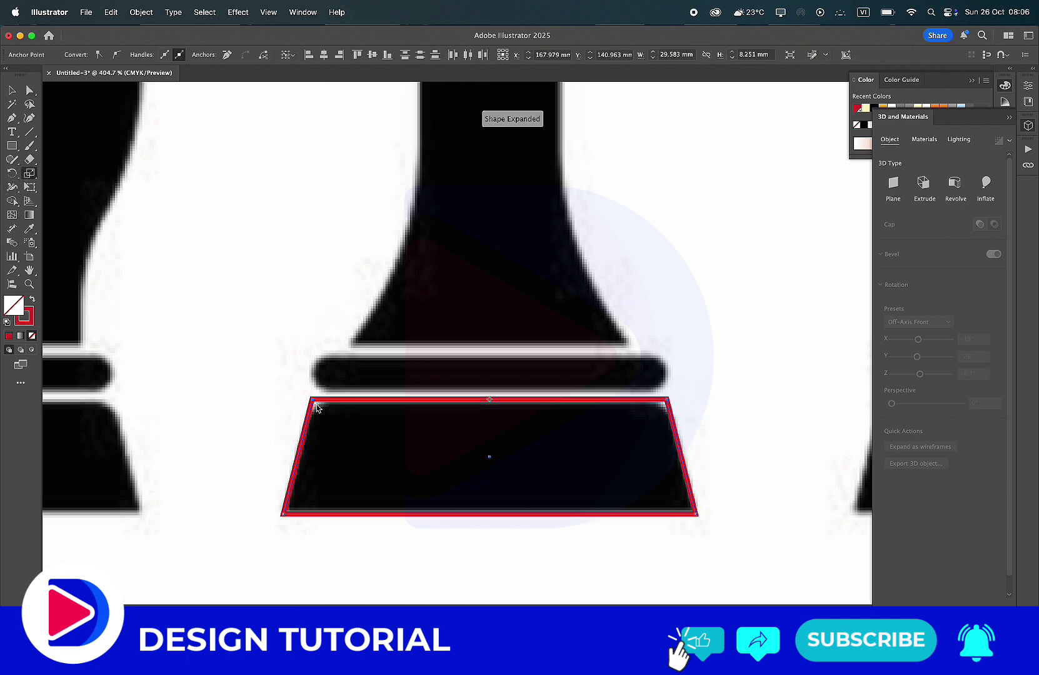
key("a")
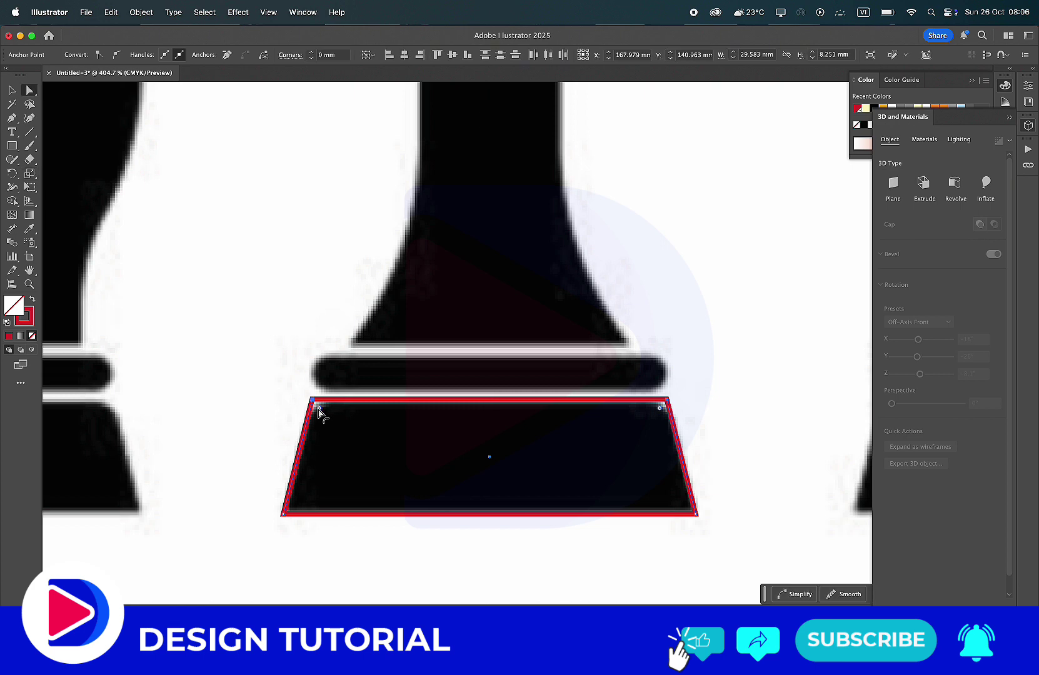
left_click_drag(319, 411, 331, 426)
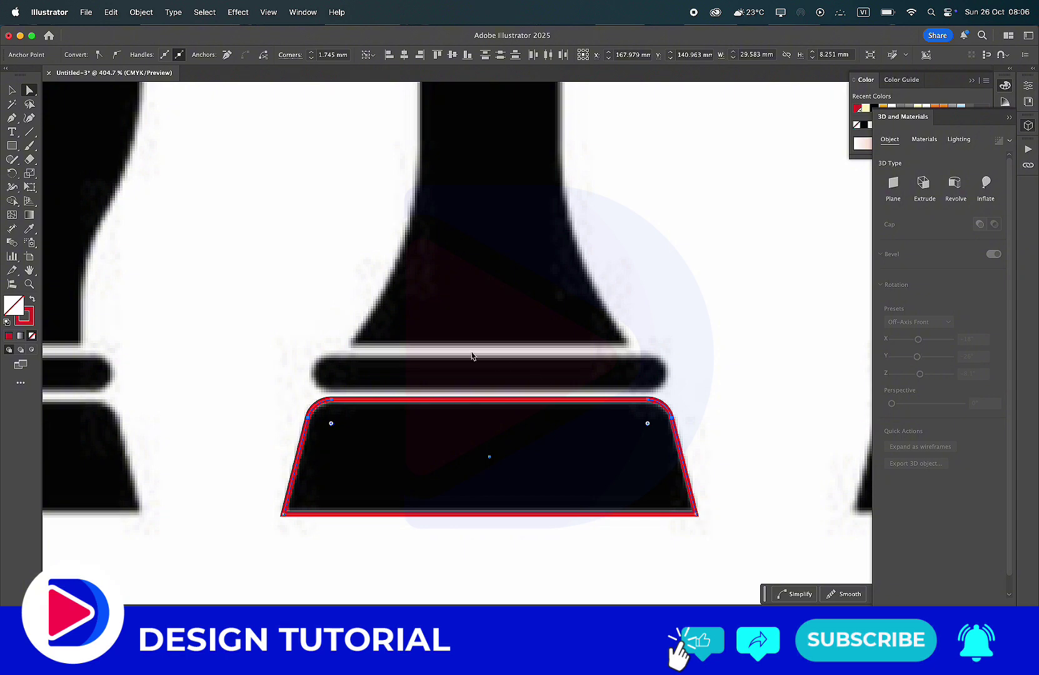
- Draw a rounded pill-shaped rectangle fitted over the middle black bar
key("m")
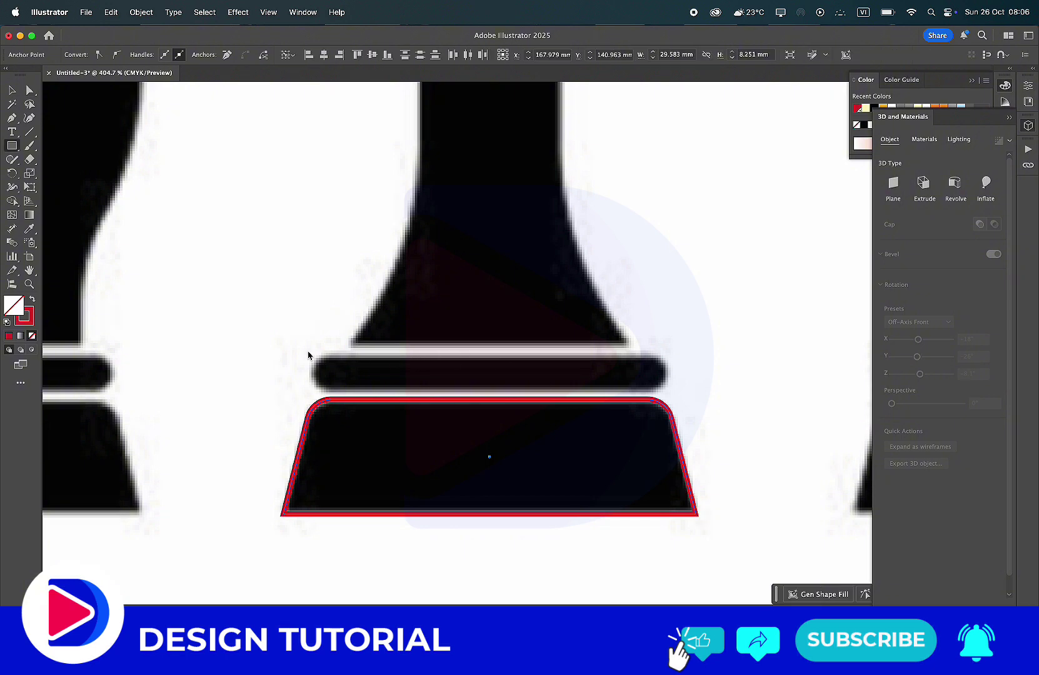
left_click_drag(307, 350, 668, 388)
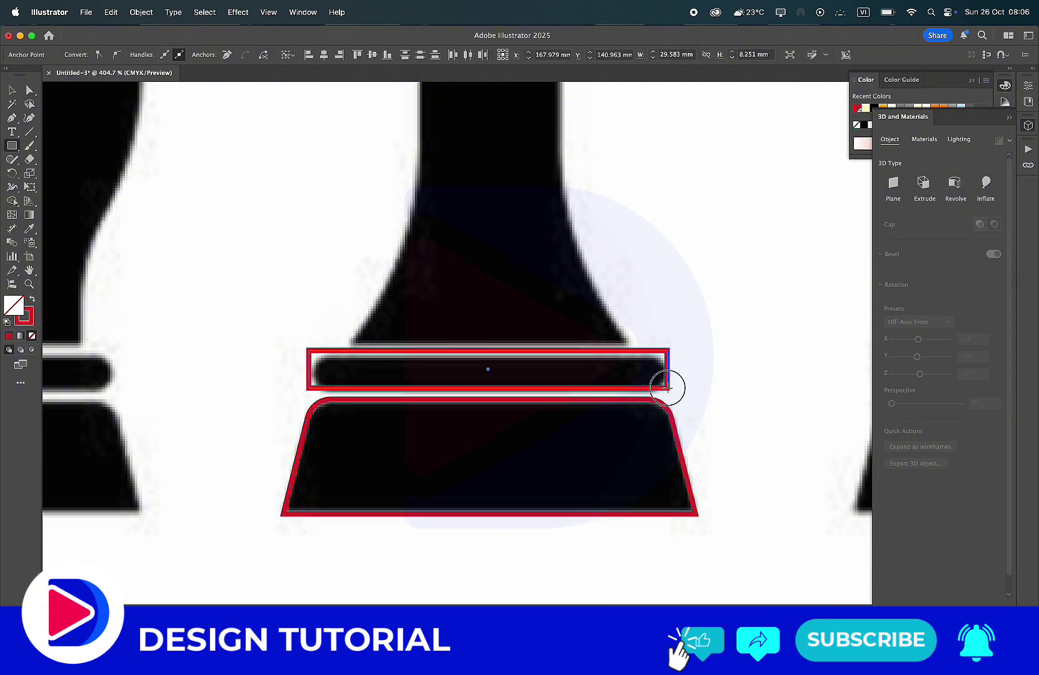
left_click_drag(488, 352, 488, 357)
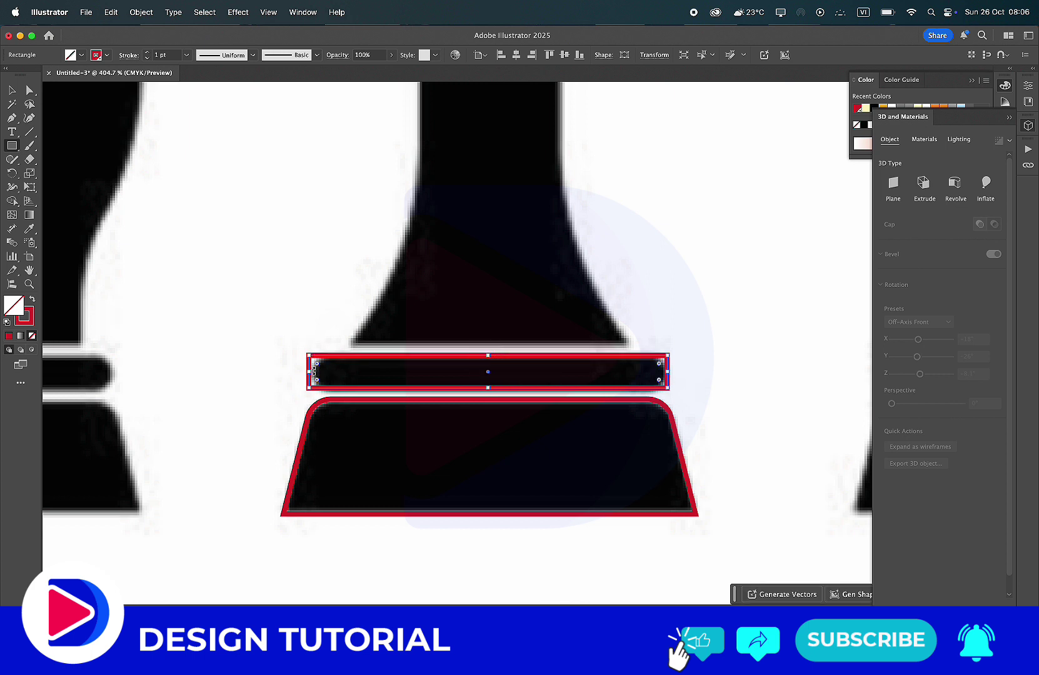
mouse_move(315, 365)
left_mouse_down()
mouse_move(350, 377)
mouse_move(463, 367)
left_mouse_up()
scroll(585, 371, "up", 3)
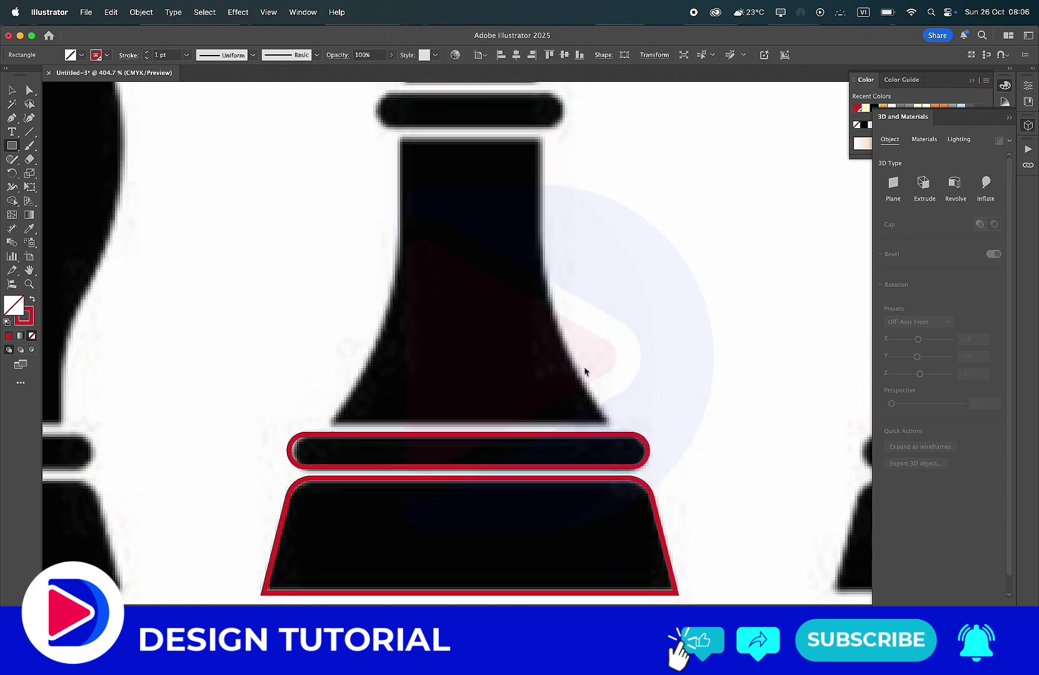
scroll(584, 371, "up", 2)
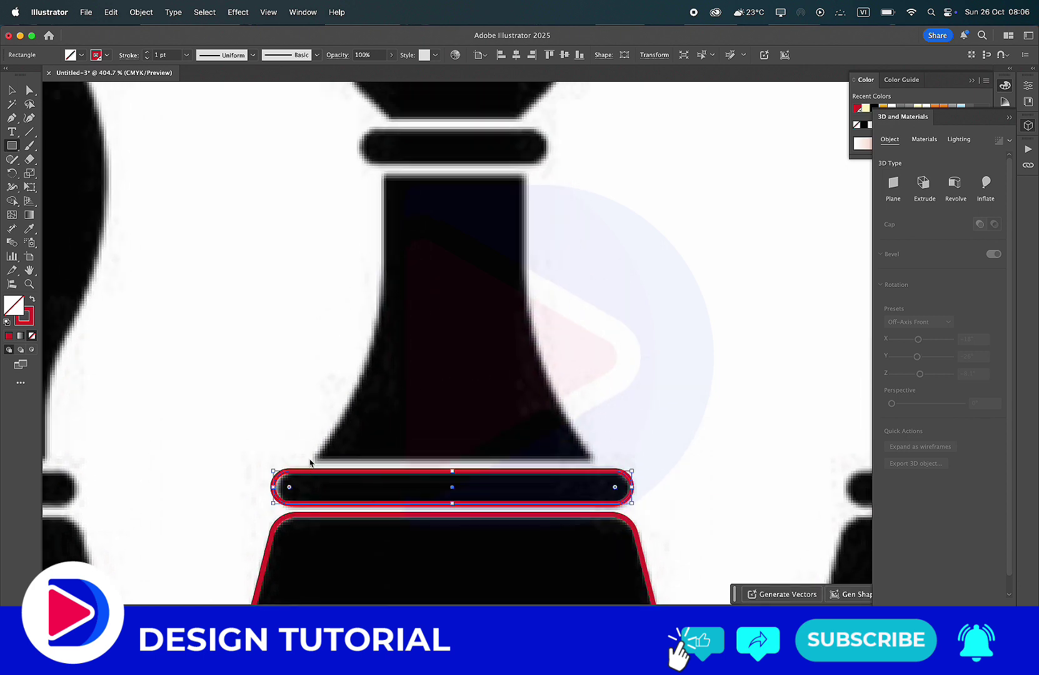
- Draw a rectangle over the stem and scale its top corners inward into a trapezoid
left_click_drag(313, 457, 594, 175)
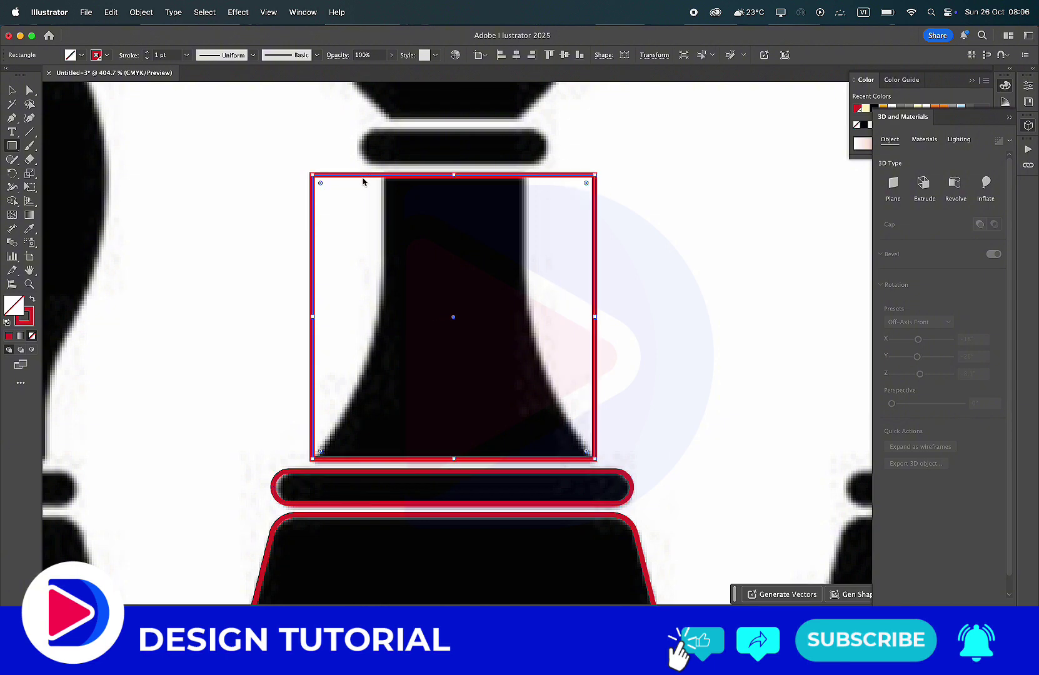
key("a")
left_click(312, 175)
left_click(595, 175, "shift")
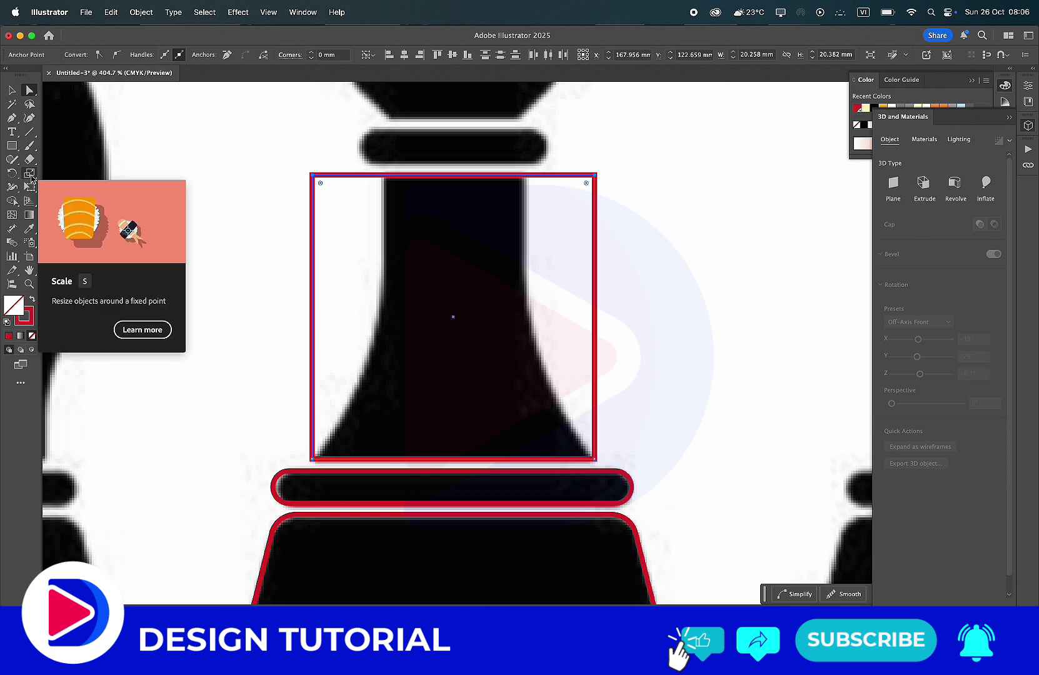
left_click(31, 177)
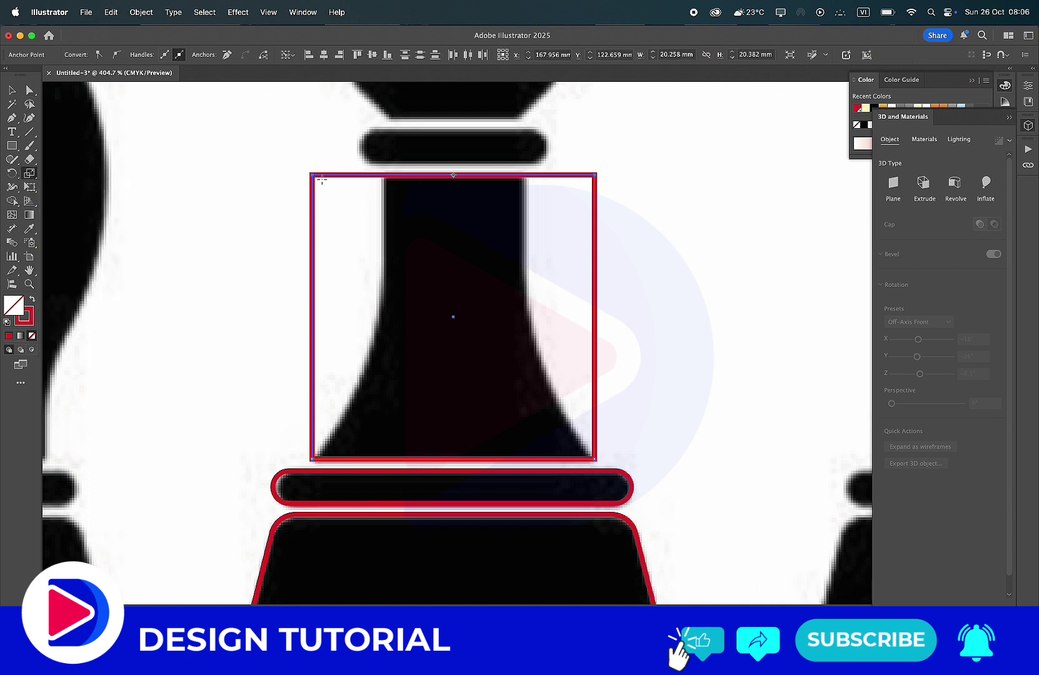
left_click_drag(313, 175, 379, 183)
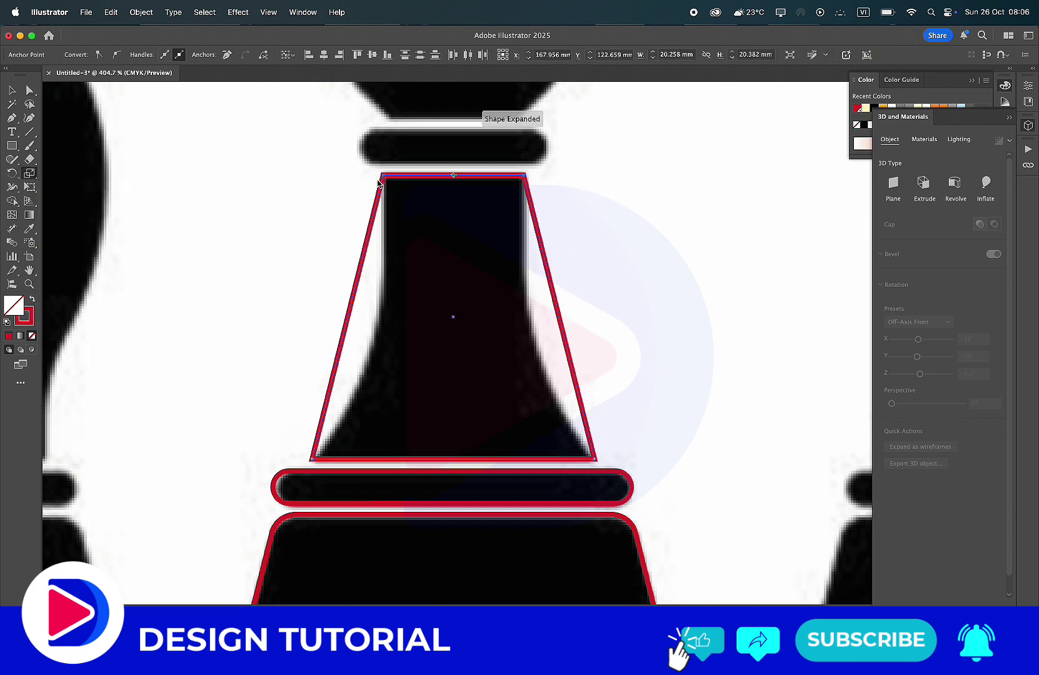
- Curve both stem sides inward with the Curvature tool to follow the flare
left_click(29, 120)
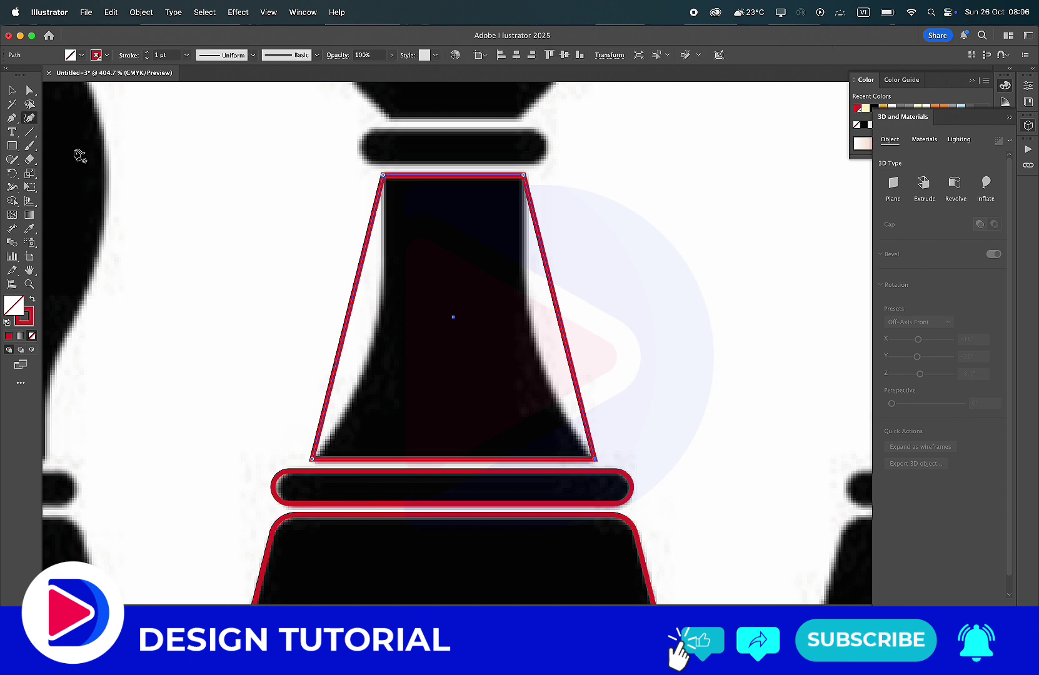
left_click_drag(350, 316, 365, 357)
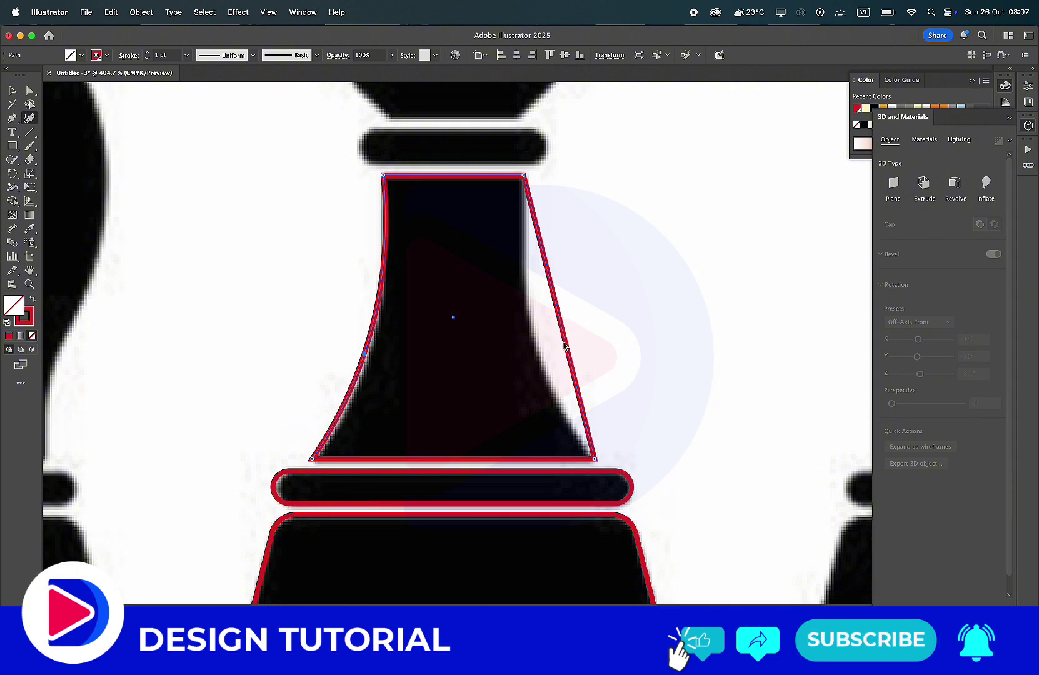
left_click_drag(565, 345, 542, 352)
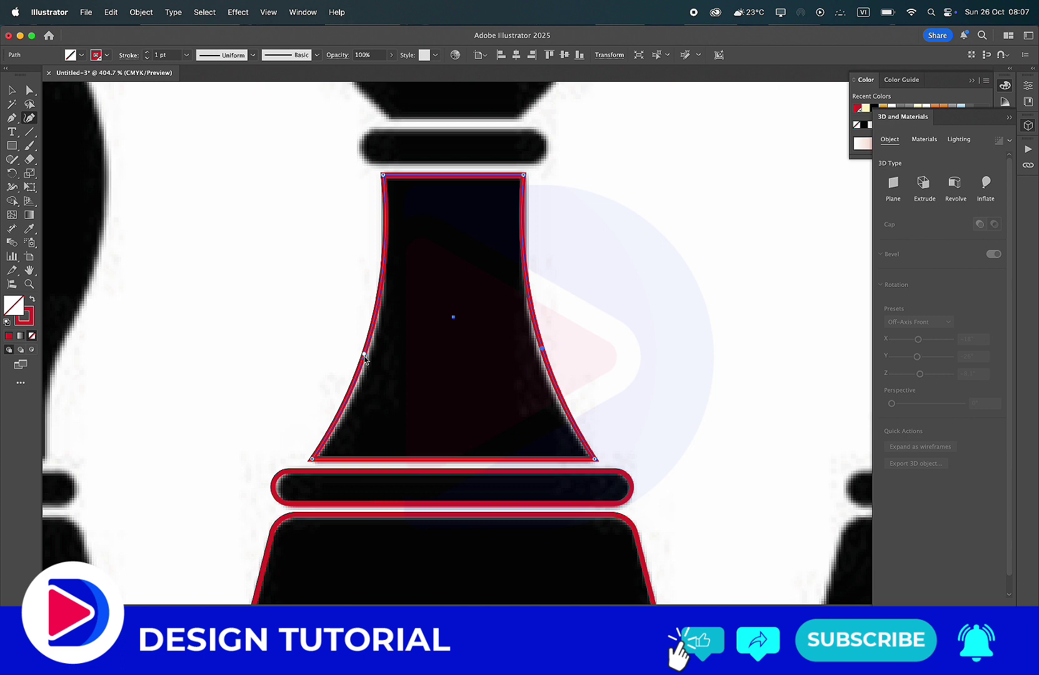
left_click_drag(365, 358, 341, 418)
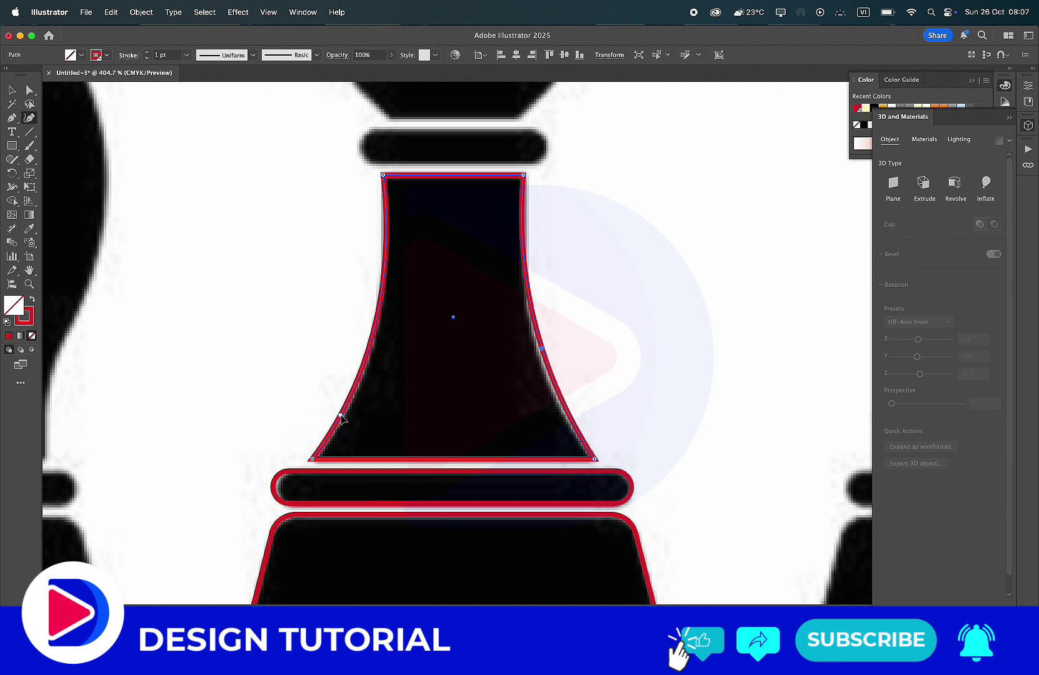
left_click_drag(542, 353, 575, 432)
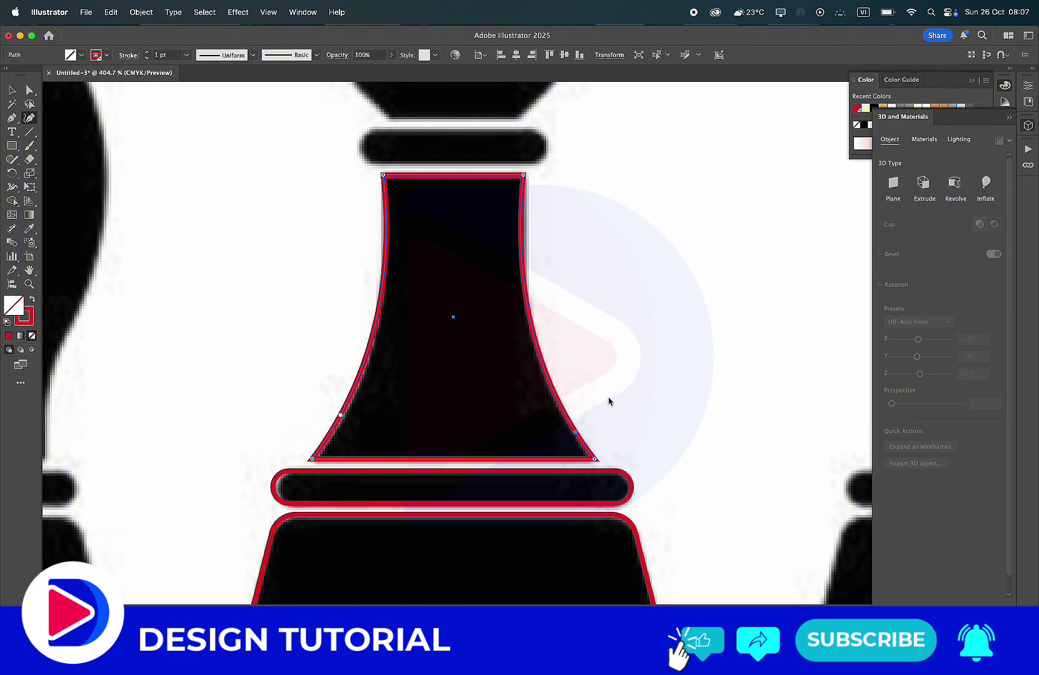
- Draw a rounded pill-shaped rectangle over the upper collar bar
scroll(608, 400, "up", 2)
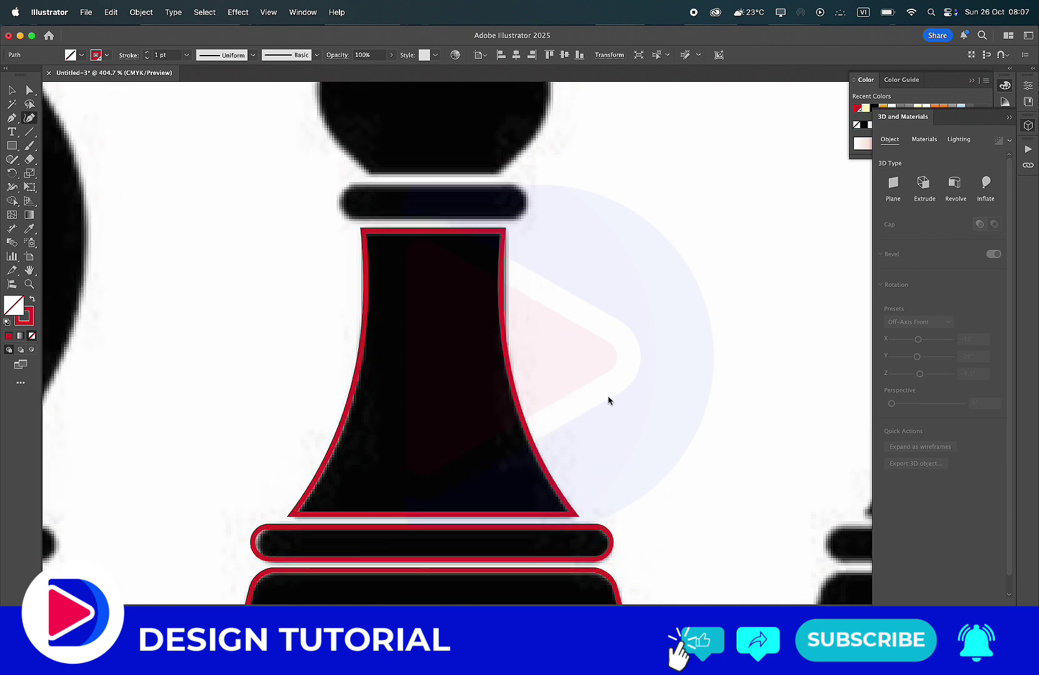
scroll(438, 362, "up", 3)
key("m")
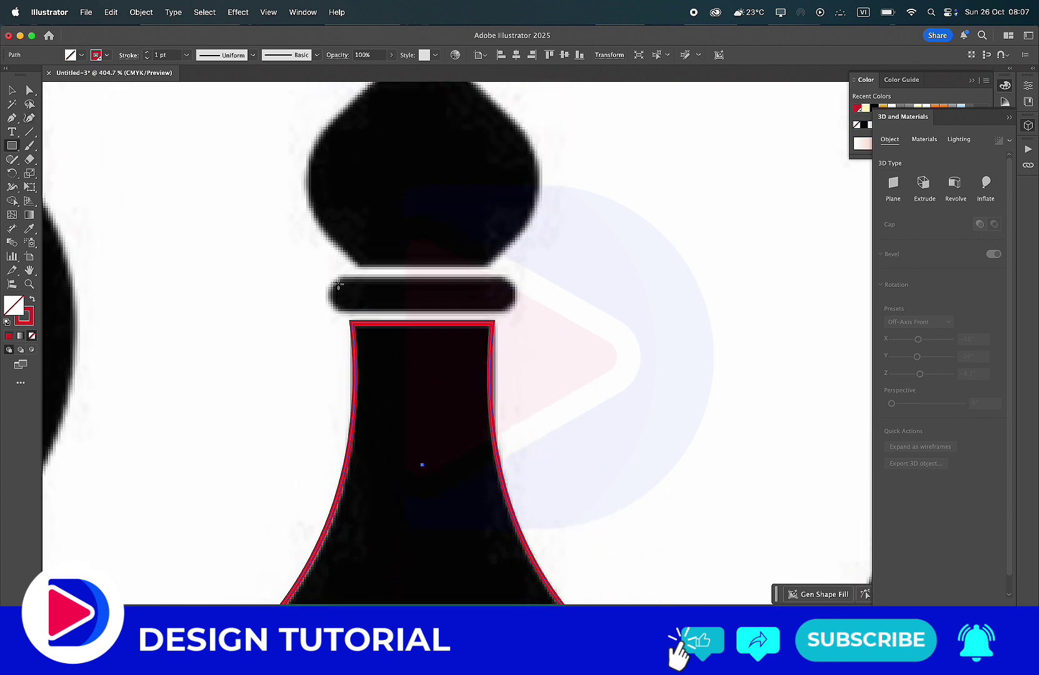
left_click_drag(325, 273, 518, 310)
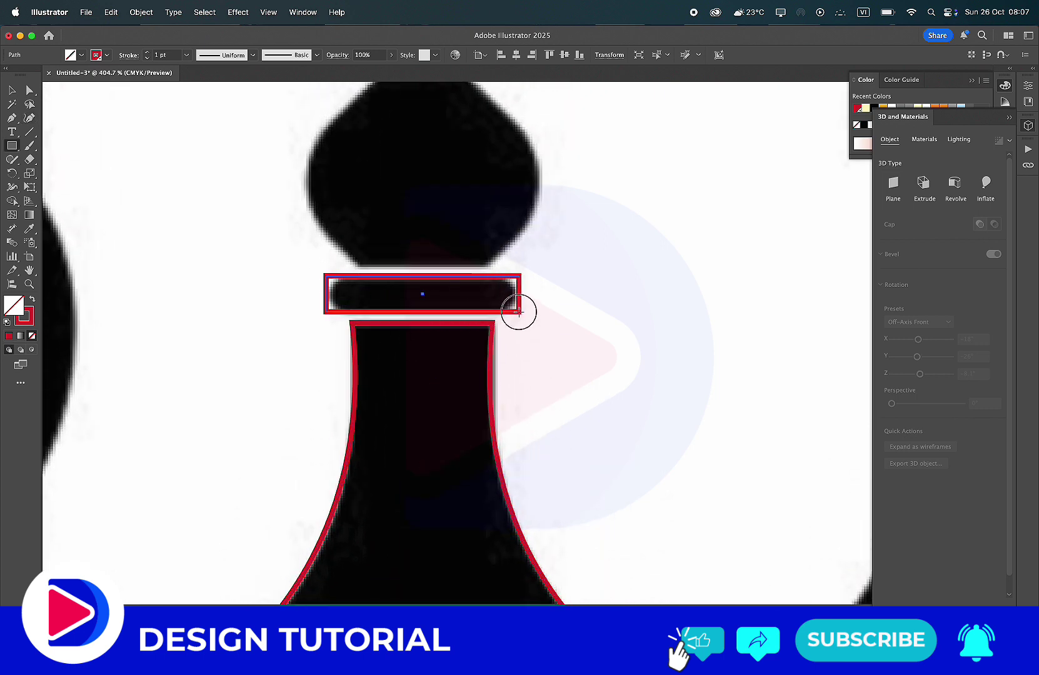
left_click_drag(336, 285, 441, 297)
scroll(441, 297, "up", 5)
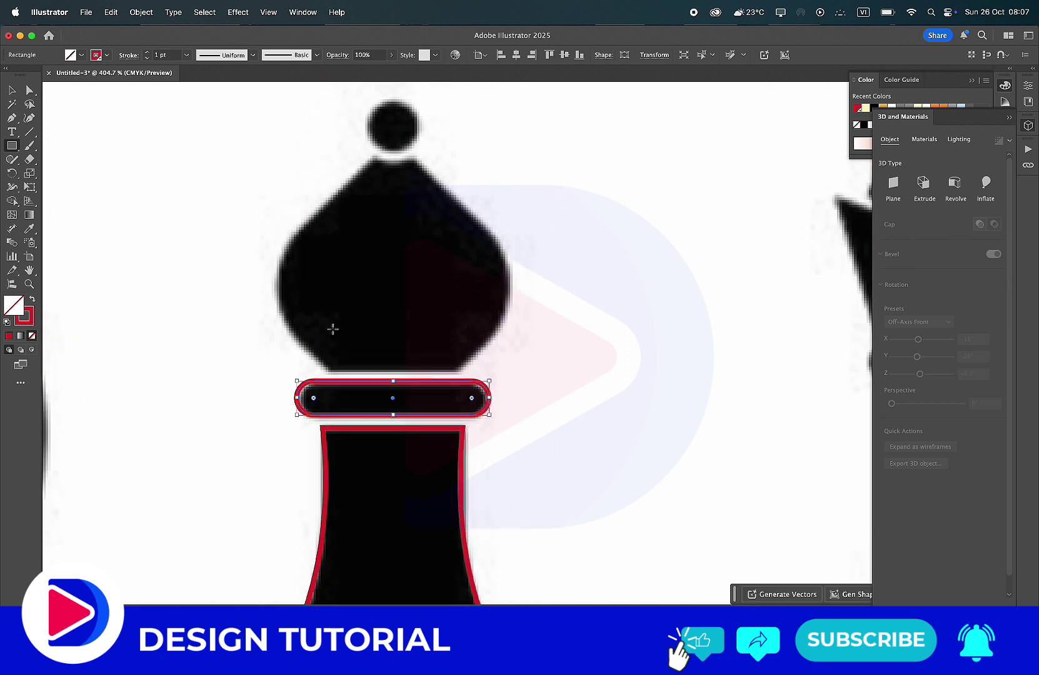
- Draw a rectangle over the head and scale its top into a narrow trapezoid
mouse_move(324, 373)
left_mouse_down()
mouse_move(472, 158)
mouse_move(455, 158)
left_mouse_up()
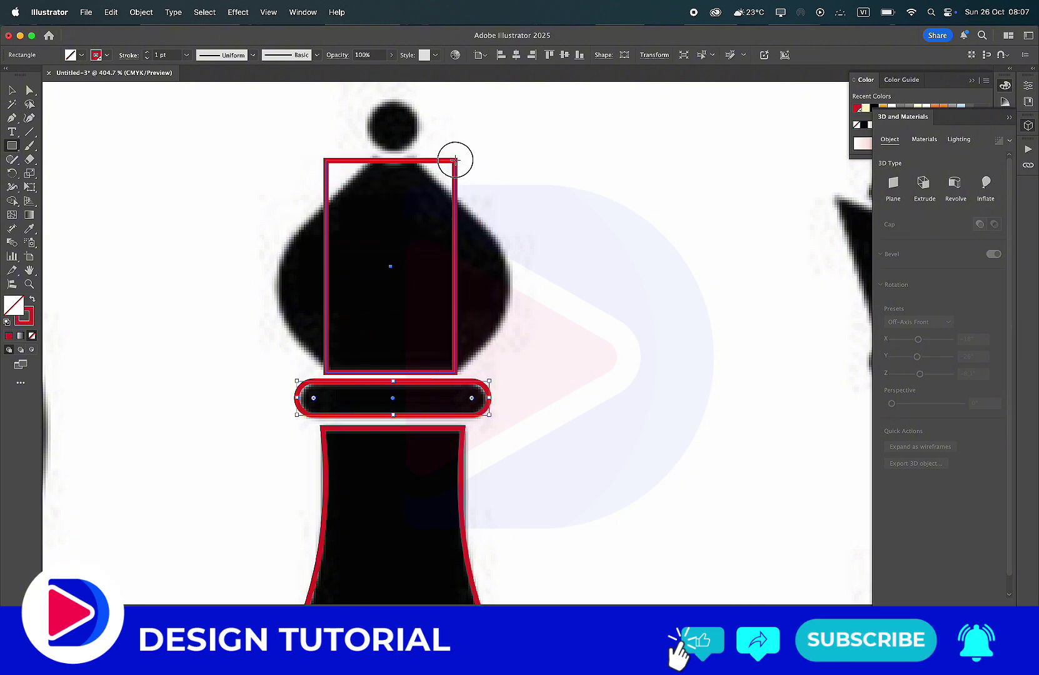
left_click_drag(456, 157, 456, 158)
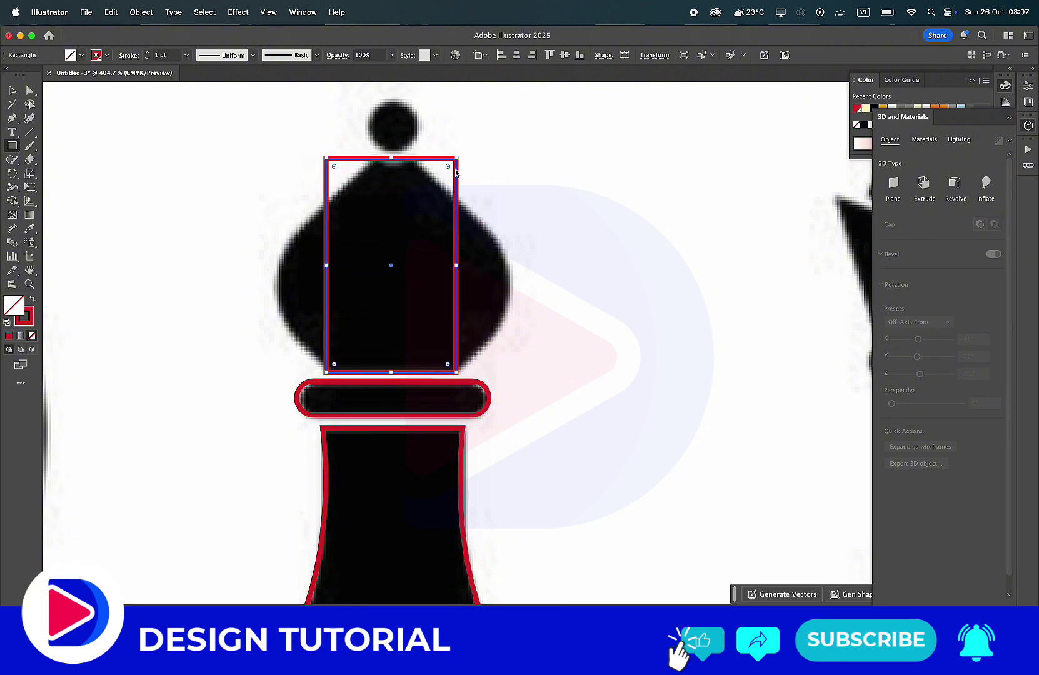
key("a")
left_click(327, 163)
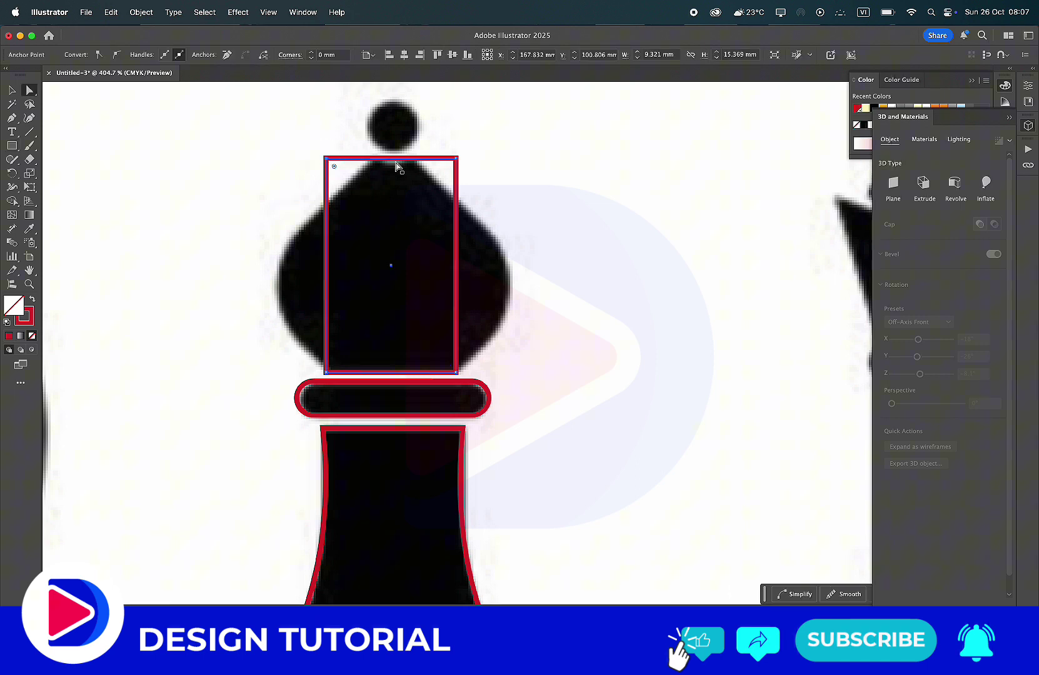
left_click(456, 160)
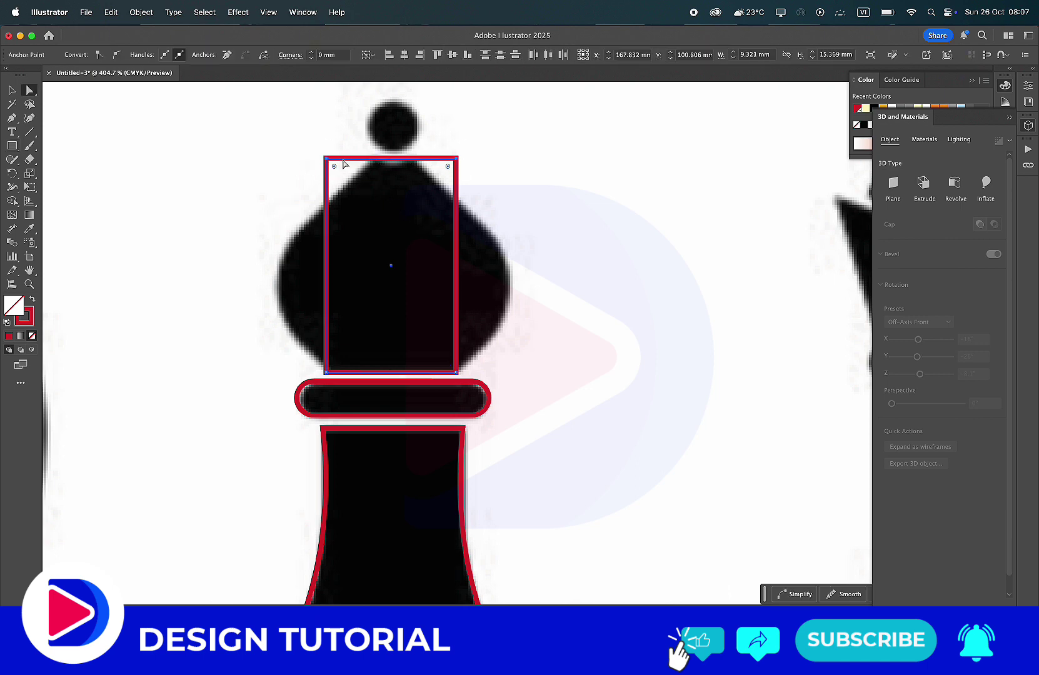
left_click(30, 177)
left_click_drag(325, 161, 373, 167)
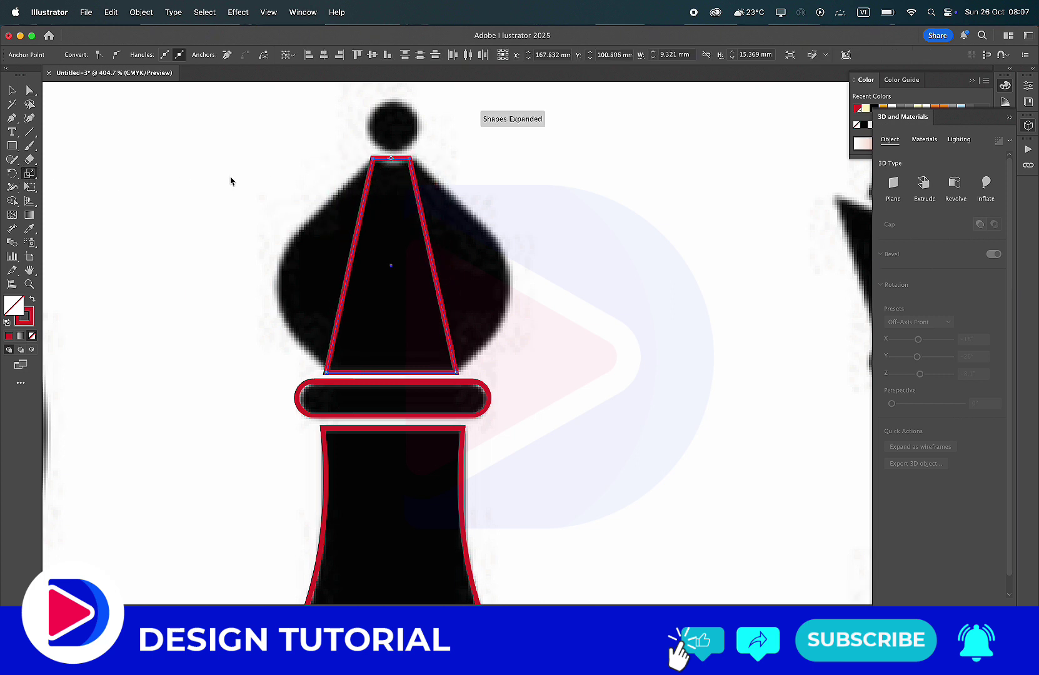
- Dip the top edge slightly and curve the left side outward to match the head
left_click(29, 120)
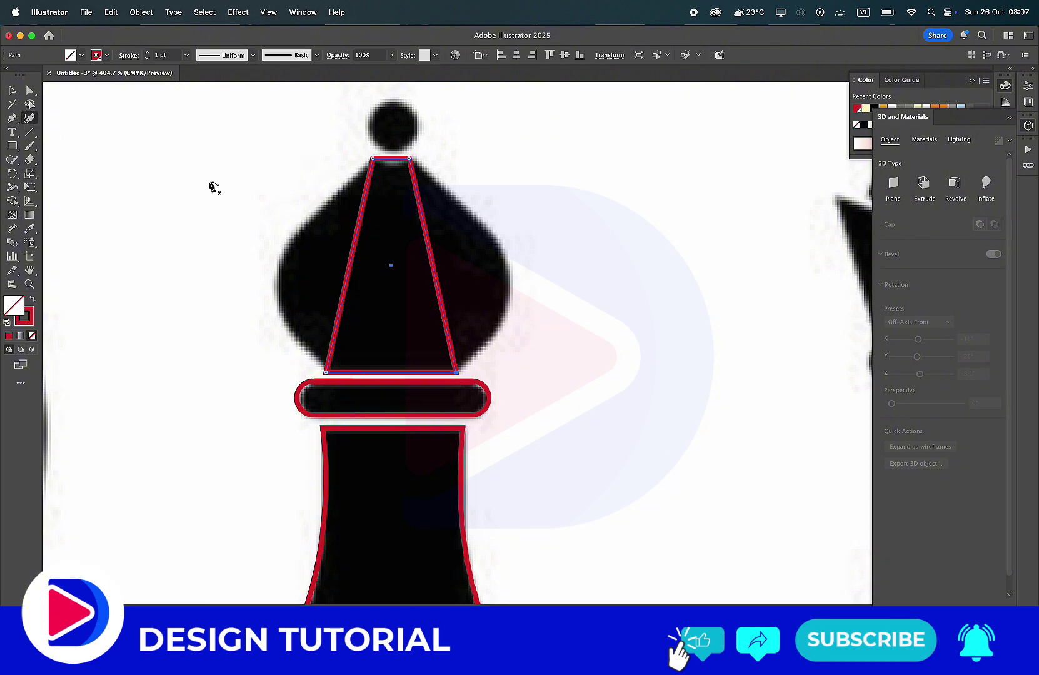
scroll(373, 172, "up", 3)
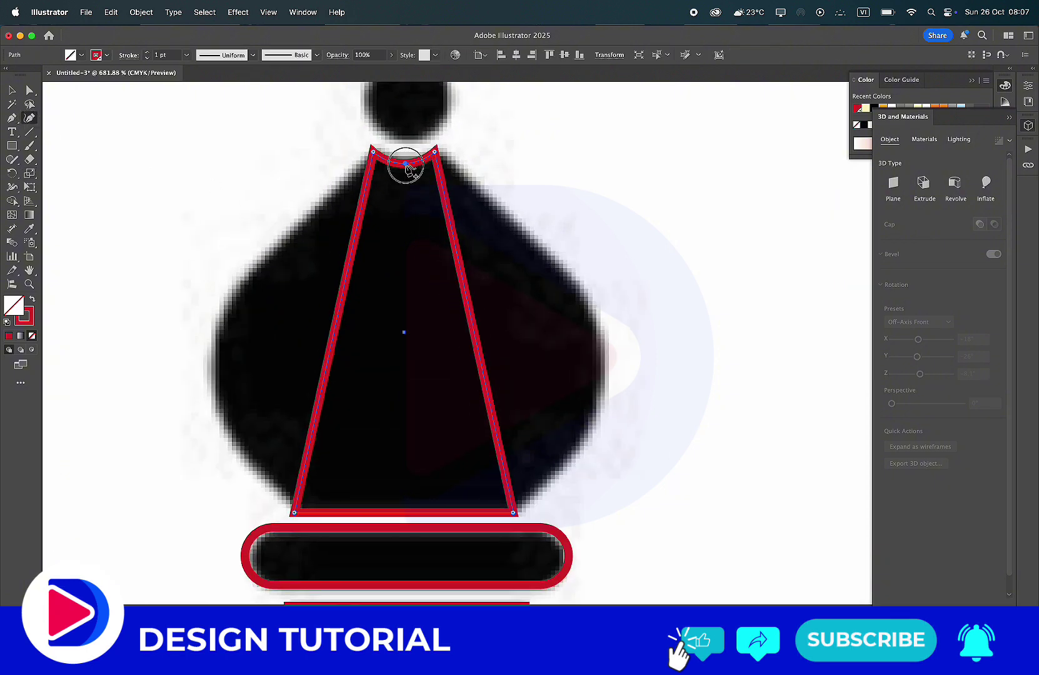
left_click_drag(406, 155, 408, 158)
left_click_drag(325, 400, 213, 383)
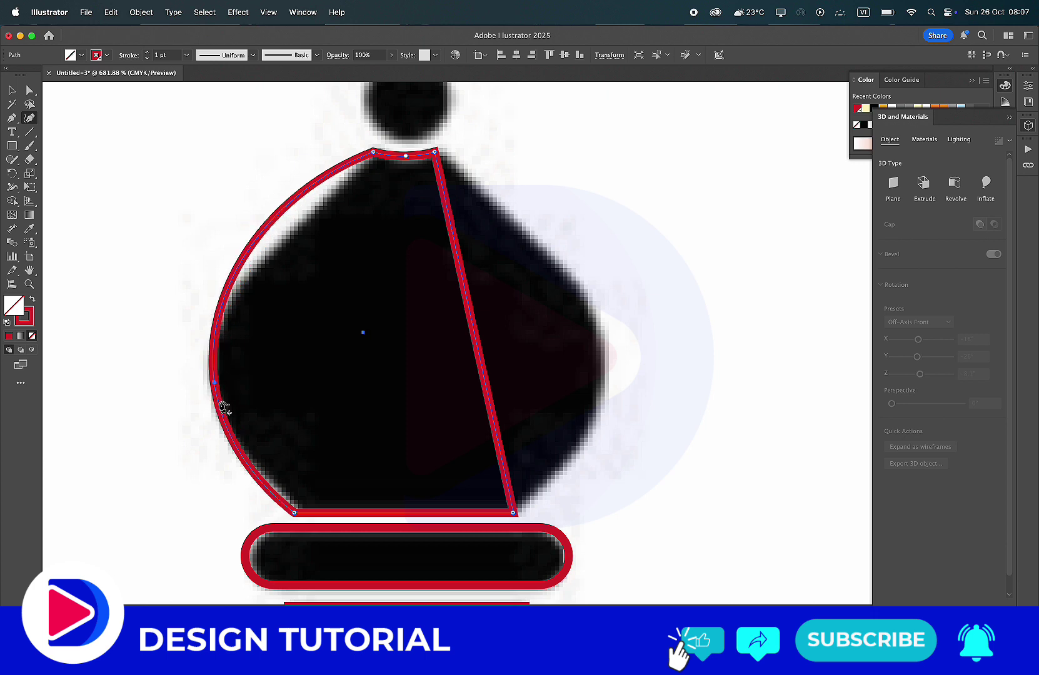
mouse_move(215, 383)
left_mouse_down()
mouse_move(236, 452)
mouse_move(226, 419)
left_mouse_up()
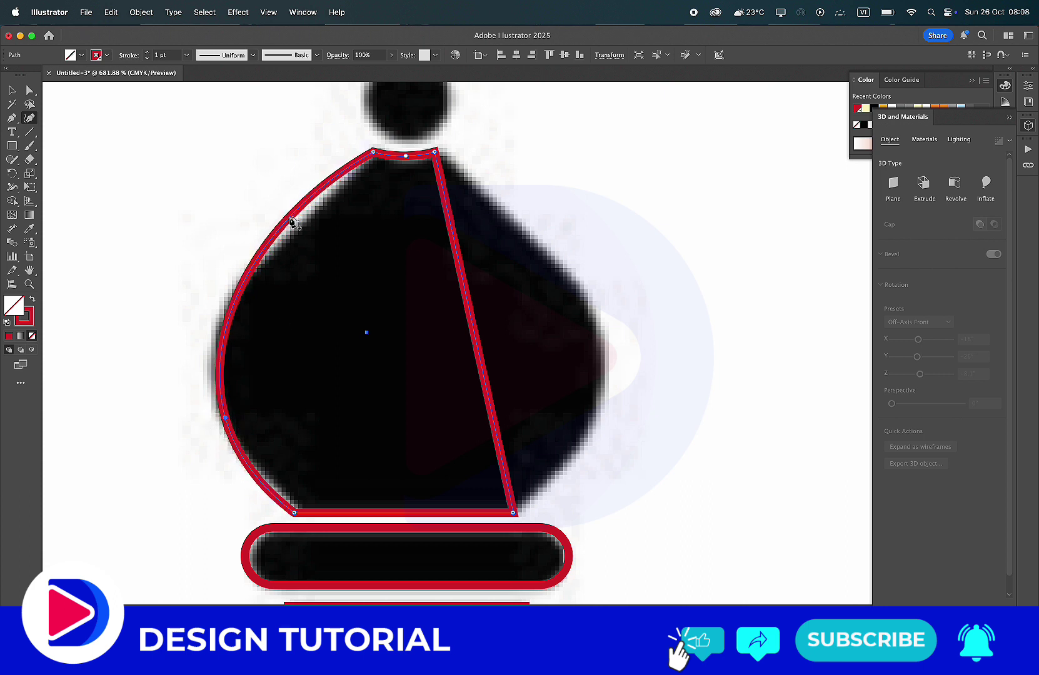
mouse_move(304, 207)
left_mouse_down()
mouse_move(301, 258)
mouse_move(343, 174)
mouse_move(350, 184)
left_mouse_up()
left_click_drag(249, 322, 227, 306)
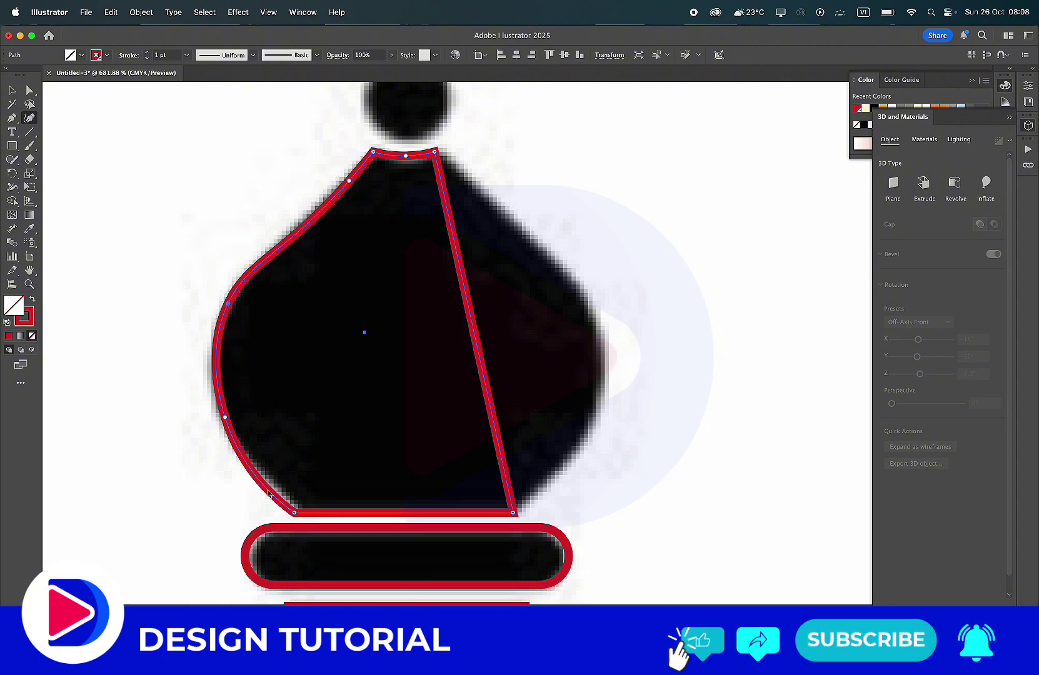
left_click_drag(268, 493, 266, 483)
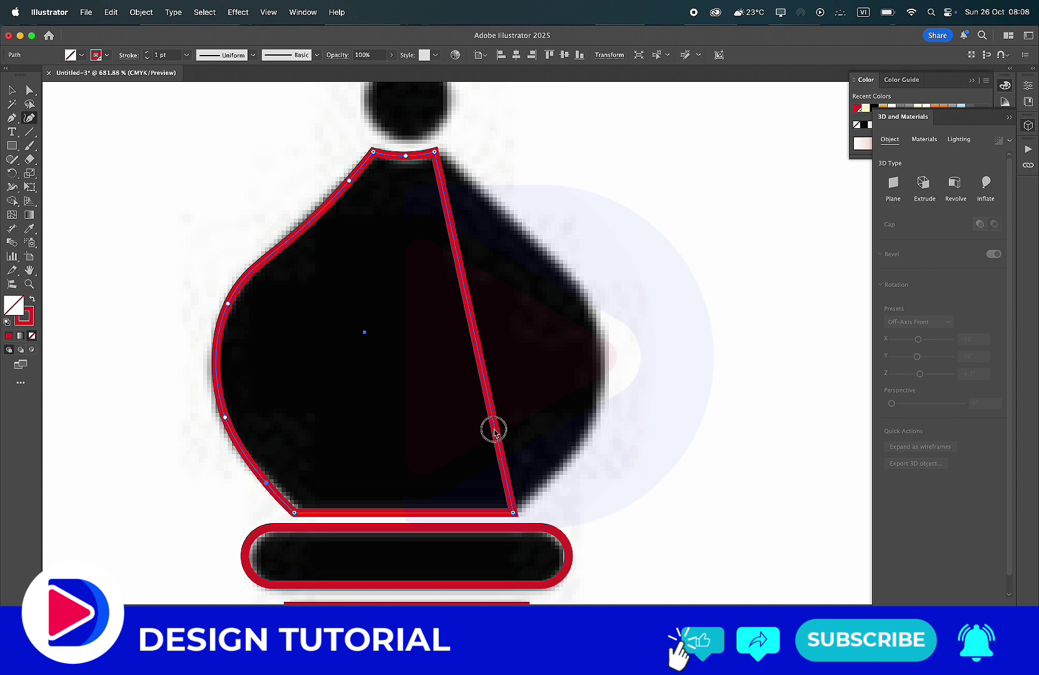
- Bend the head outline's right edge outward into a matching curve
left_click_drag(494, 430, 594, 408)
mouse_move(507, 200)
left_mouse_down()
mouse_move(560, 266)
mouse_move(537, 258)
left_mouse_up()
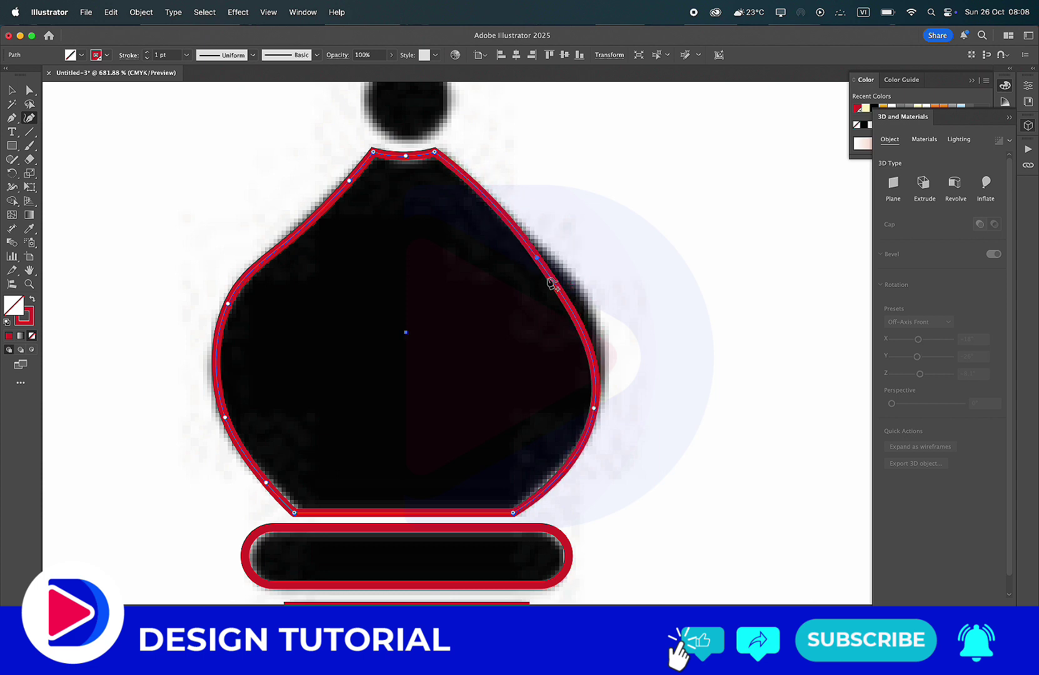
left_click_drag(593, 410, 596, 385)
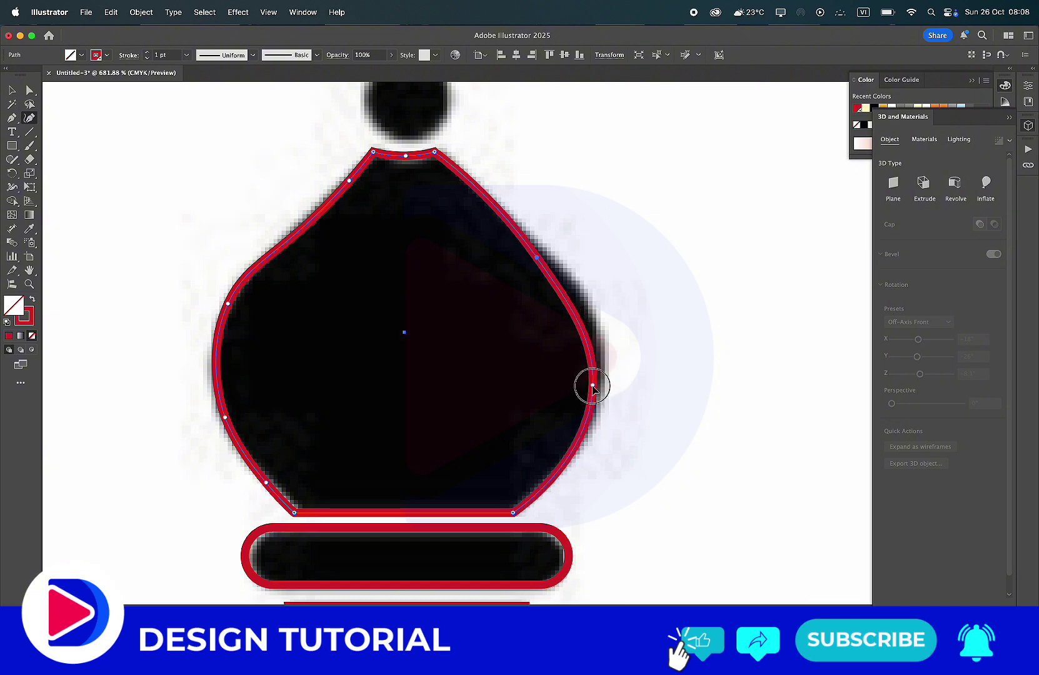
mouse_move(537, 258)
left_mouse_down()
mouse_move(554, 262)
mouse_move(556, 283)
mouse_move(548, 277)
left_mouse_up()
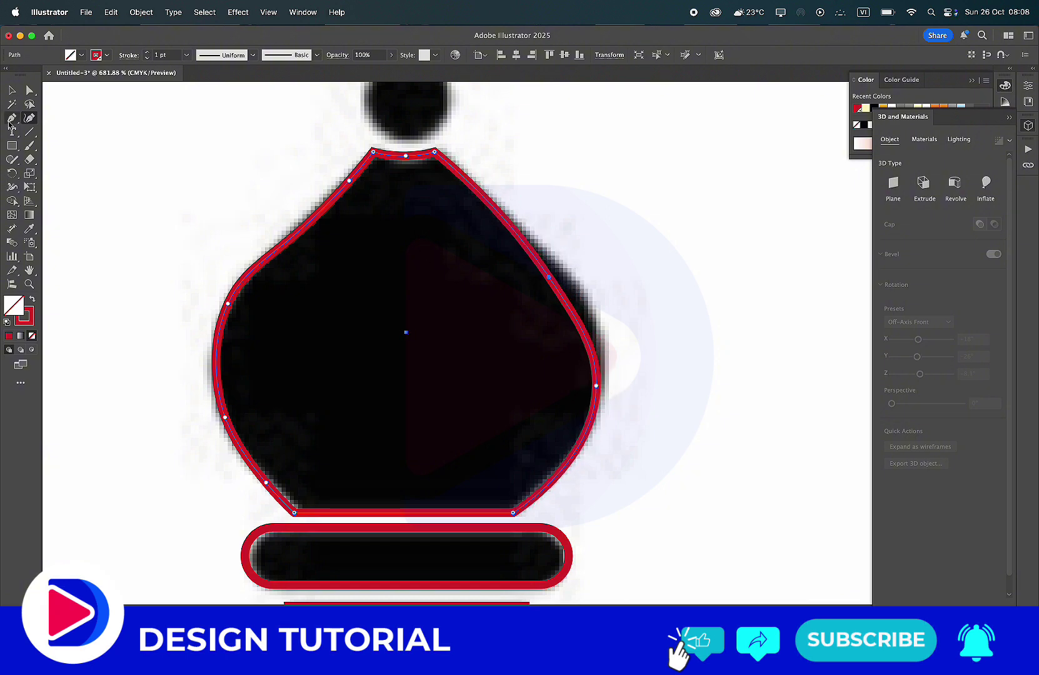
- Fine-tune the right-edge anchors and handles so the dome fits the head
left_click(30, 91)
left_click(549, 279)
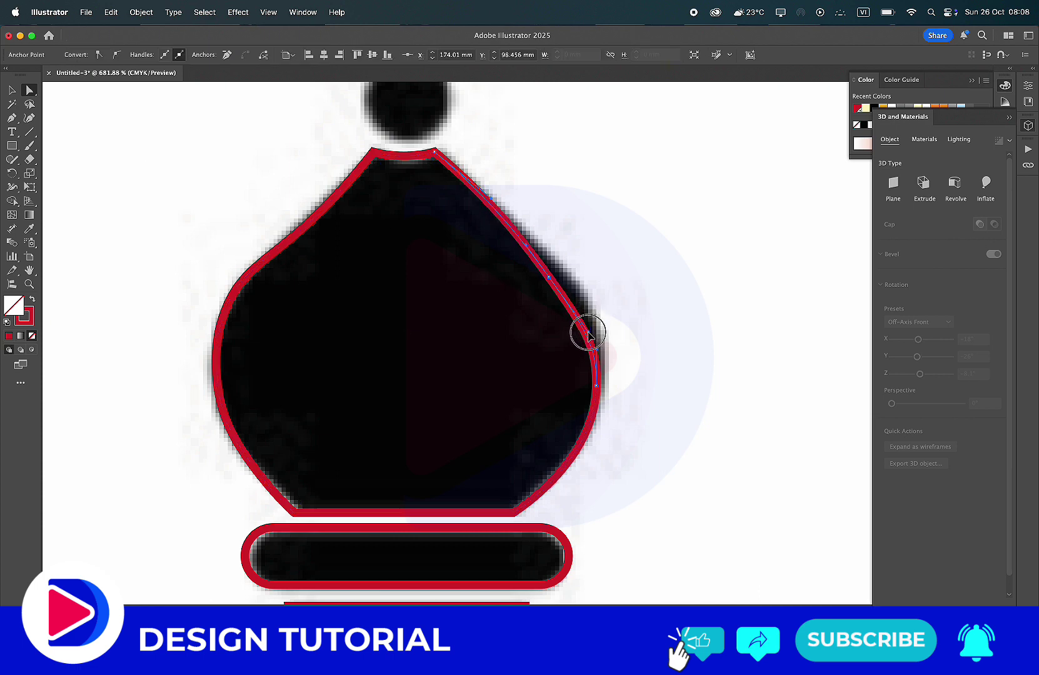
left_click_drag(549, 279, 563, 273)
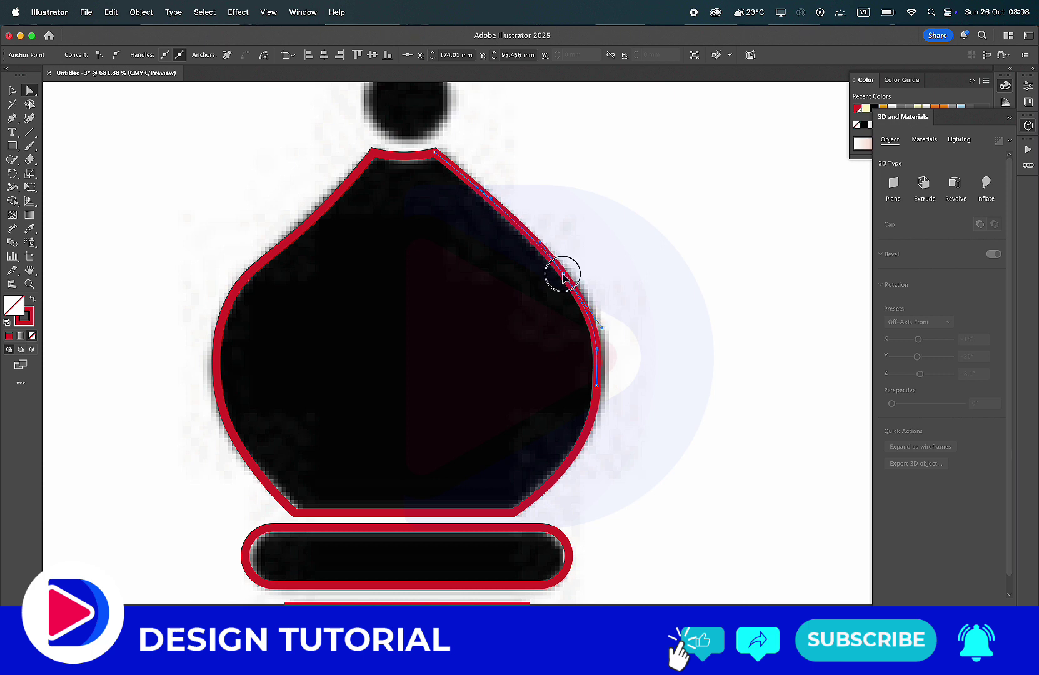
left_click_drag(562, 273, 559, 274)
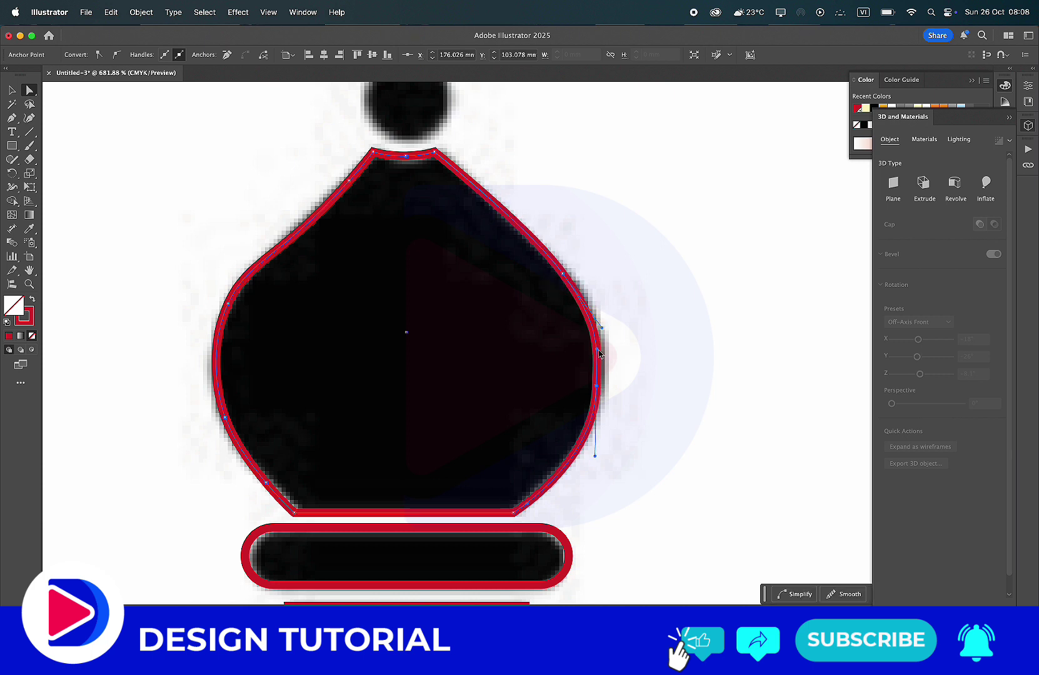
left_click_drag(598, 354, 598, 393)
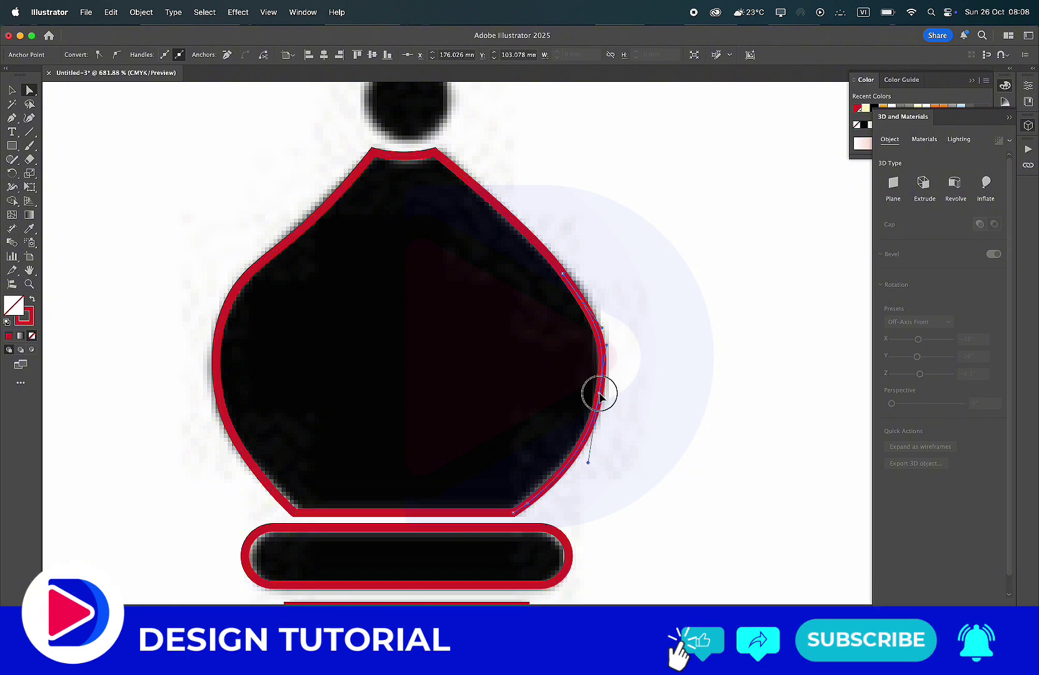
left_click_drag(588, 466, 592, 456)
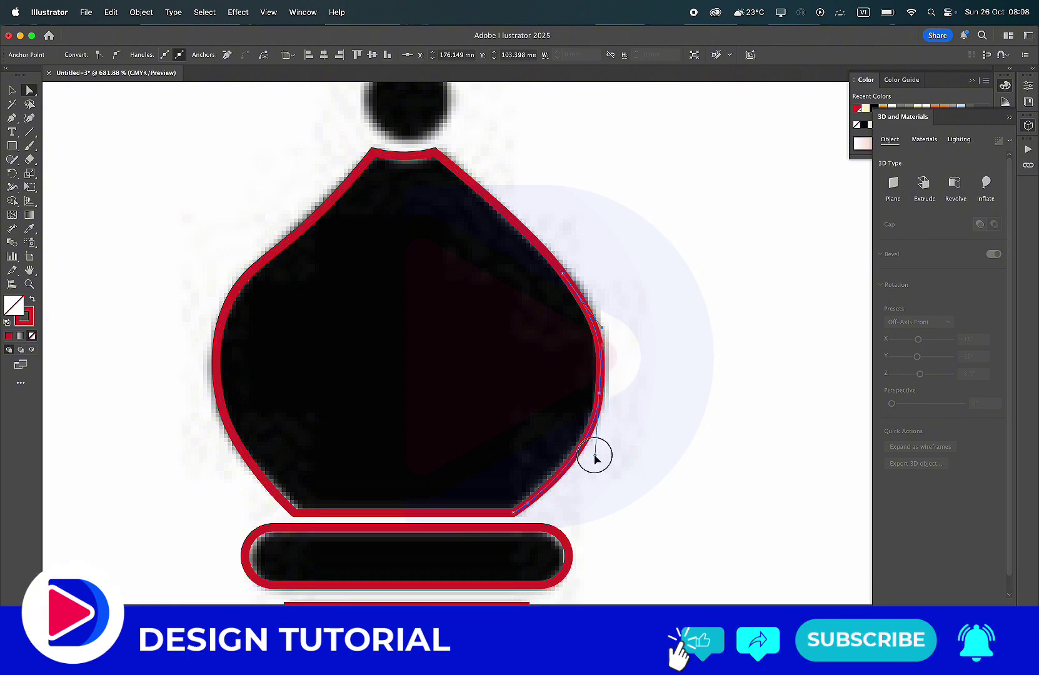
left_click(599, 393)
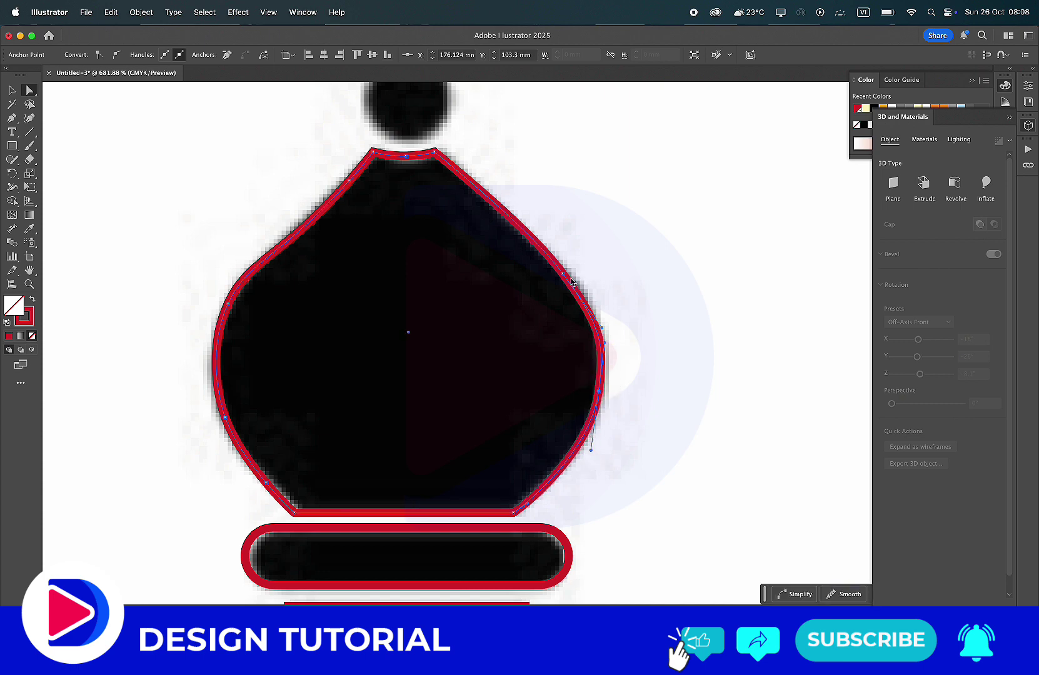
left_click(607, 322)
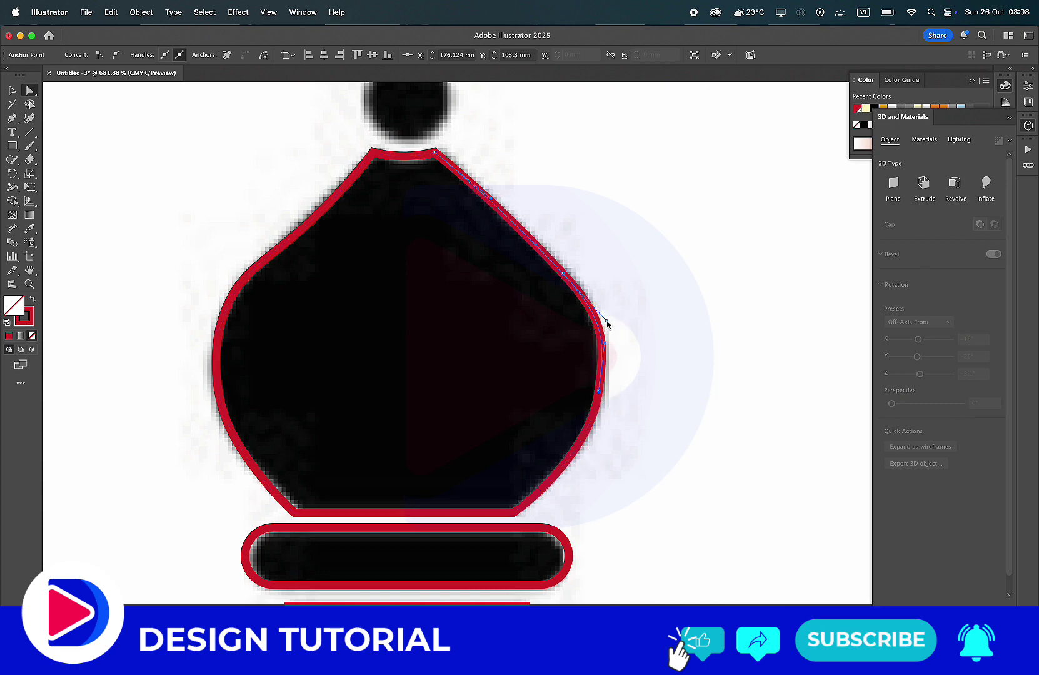
left_click_drag(563, 273, 556, 262)
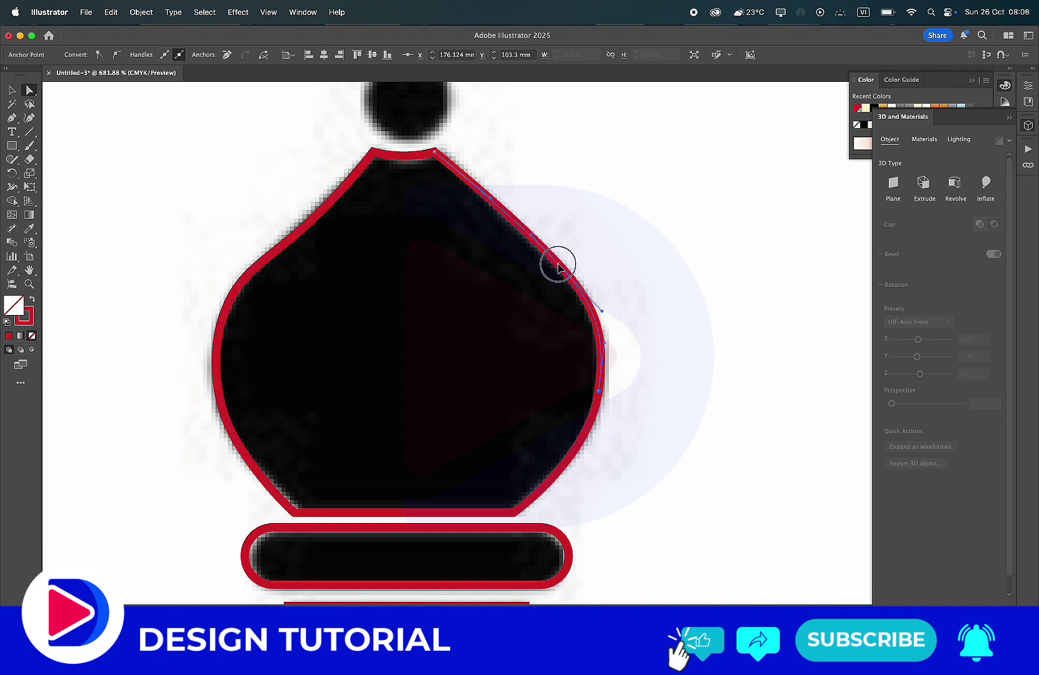
left_click(605, 344)
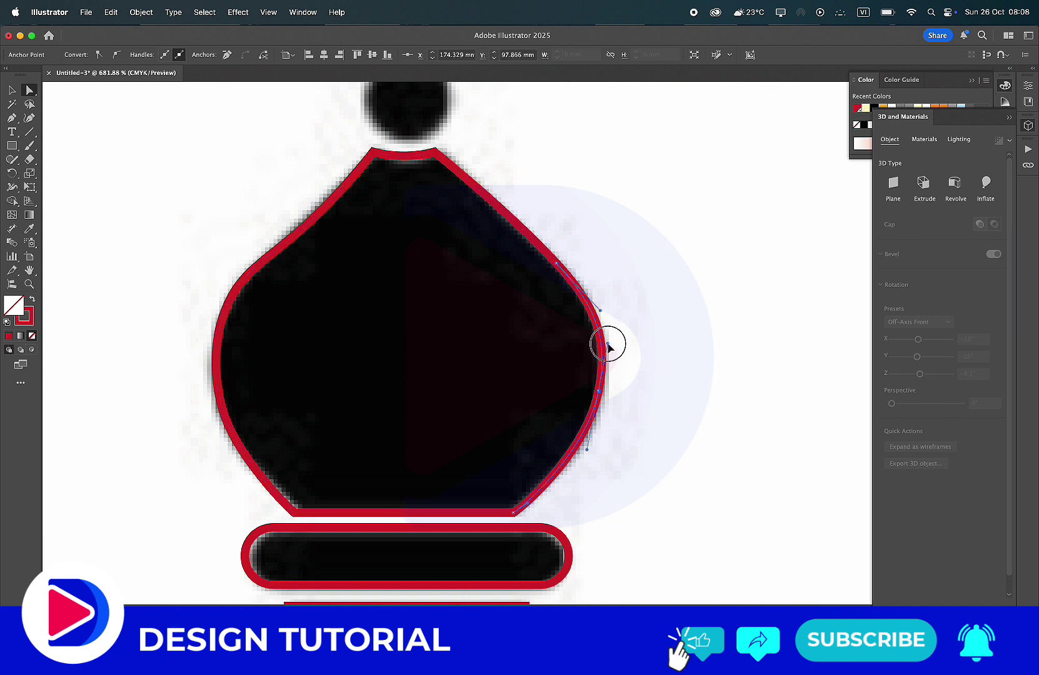
left_click(600, 398)
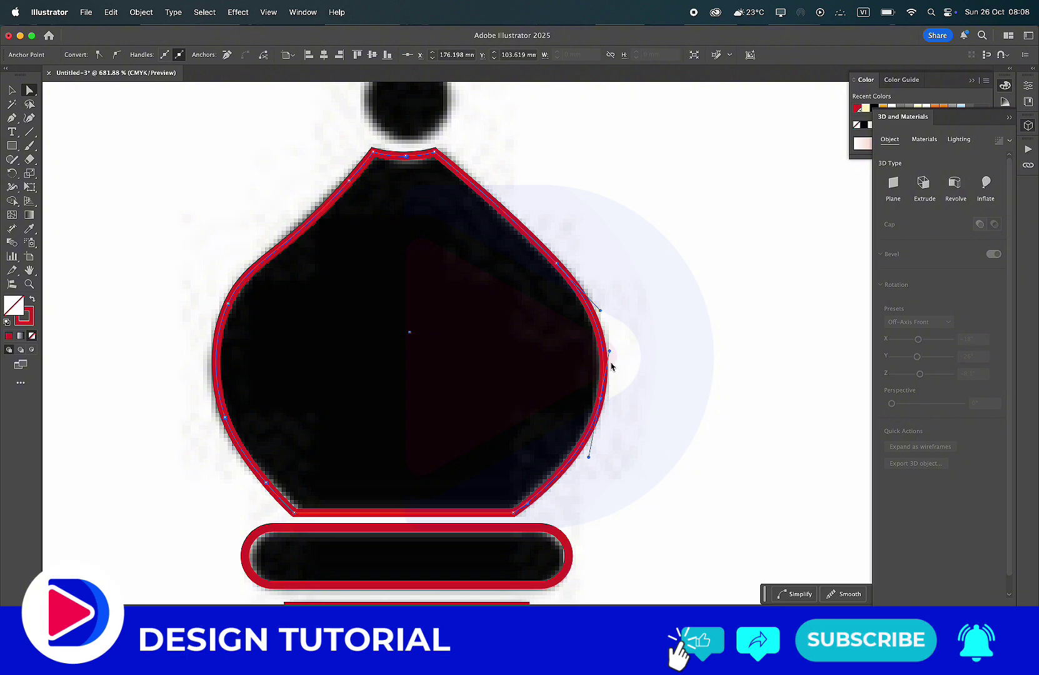
scroll(562, 344, "up", 3)
scroll(518, 289, "up", 3)
- Draw a circle over the bishop's top ball
key("l")
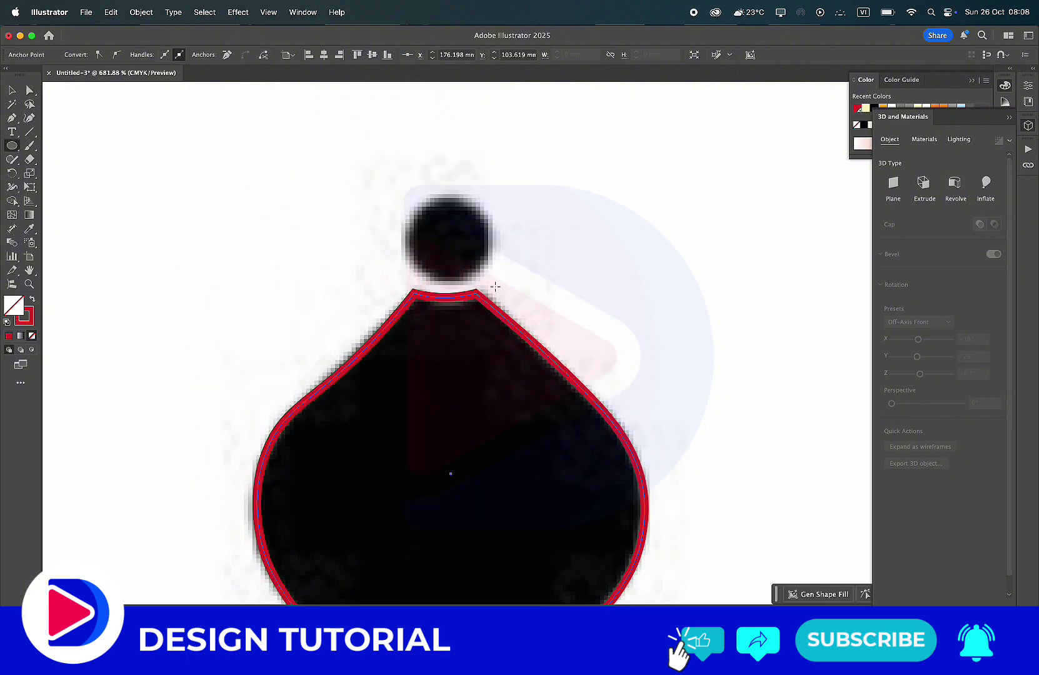
mouse_move(450, 237)
left_mouse_down()
mouse_move(501, 276)
mouse_move(485, 258)
left_mouse_up()
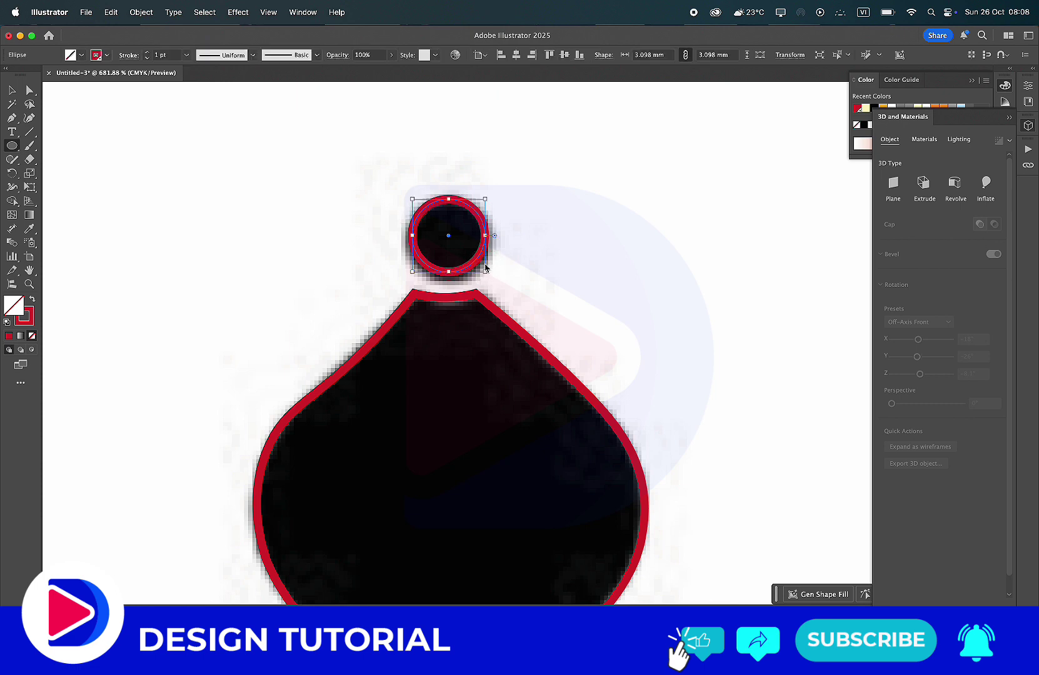
scroll(532, 303, "down", 3)
scroll(532, 303, "down", 3)
key("v")
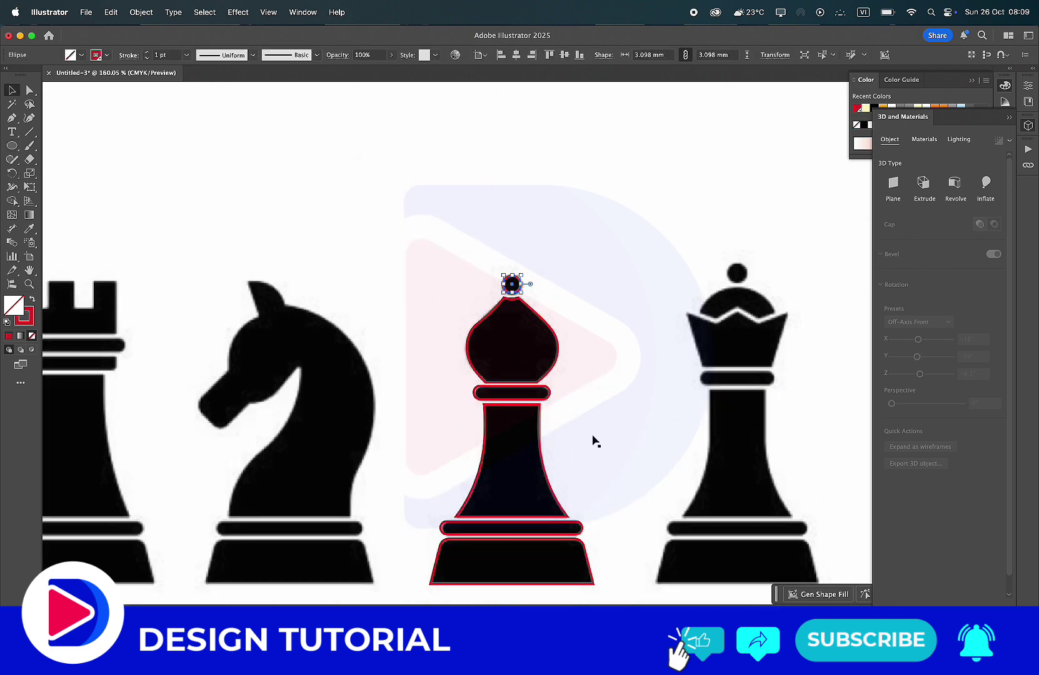
left_click(592, 441)
key("super+0")
- Swap all traced bishop parts from red outline to solid red fill
left_click_drag(496, 208, 531, 420)
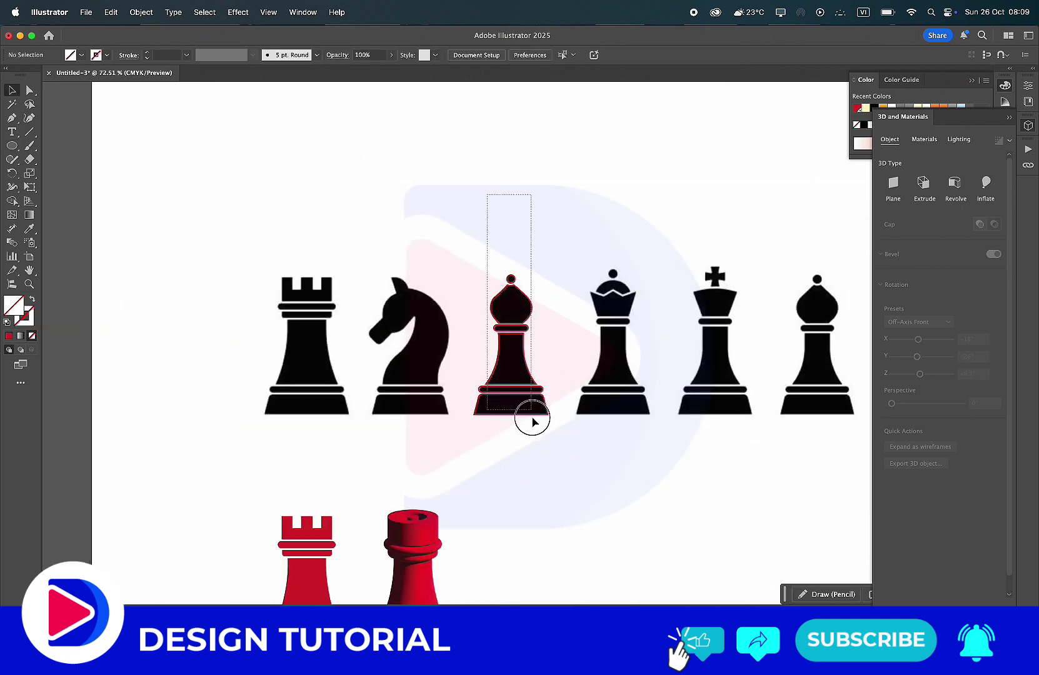
scroll(556, 344, "up", 3)
scroll(570, 358, "up", 2)
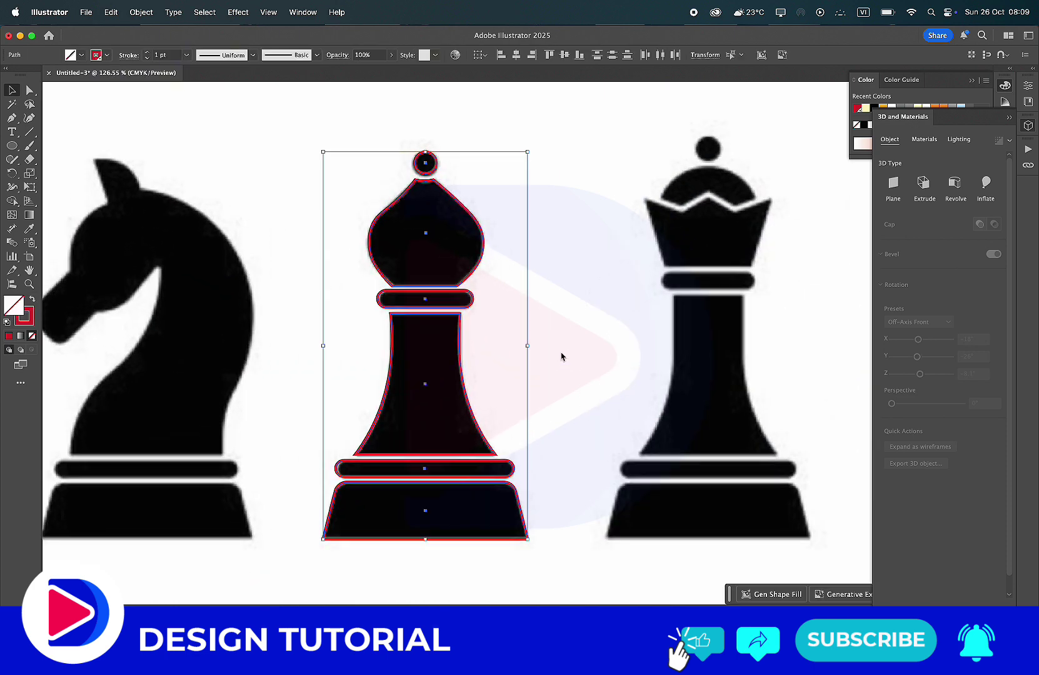
scroll(567, 355, "up", 3)
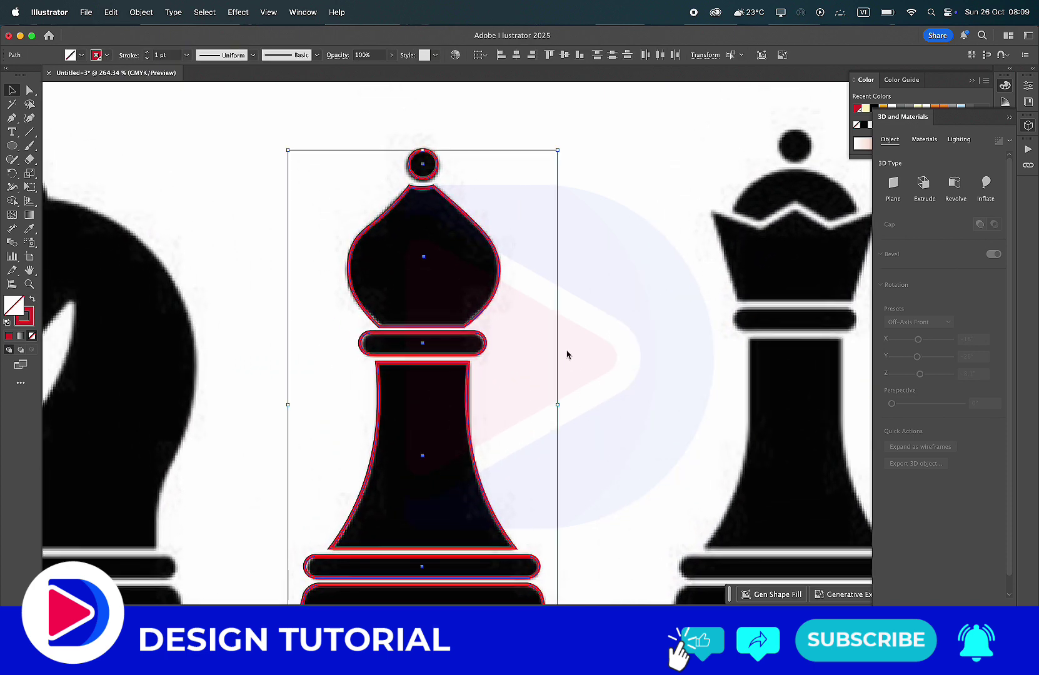
scroll(567, 355, "down", 2)
key("shift+x")
scroll(572, 360, "down", 2)
scroll(573, 393, "down", 5)
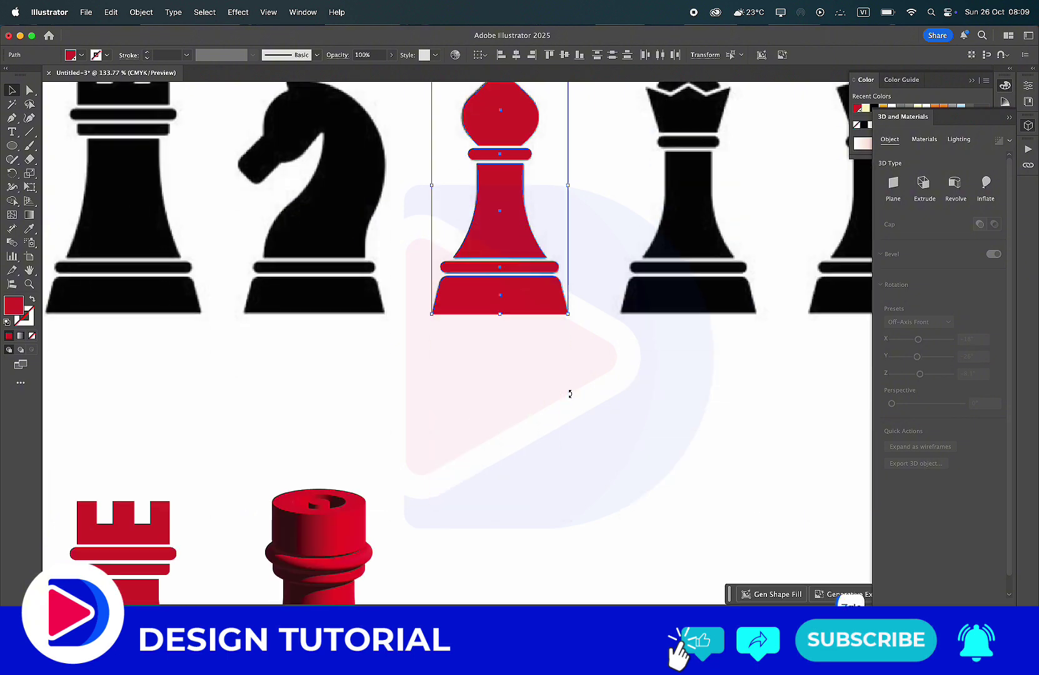
scroll(569, 394, "down", 3)
scroll(569, 393, "right", 8)
- Alt-drag a copy of the red bishop down beside the red rook
left_click_drag(298, 228, 355, 600)
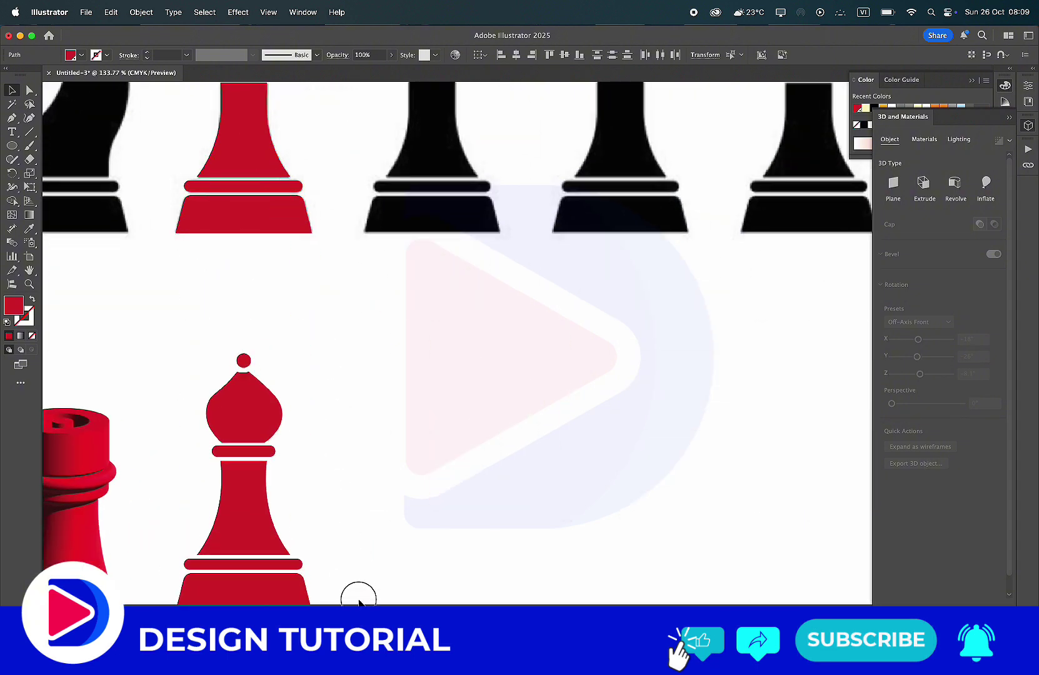
left_click(362, 435)
scroll(364, 425, "down", 1)
scroll(366, 417, "down", 2)
mouse_move(282, 480)
left_mouse_down()
mouse_move(349, 539)
mouse_move(383, 535)
left_mouse_up()
scroll(394, 535, "up", 4)
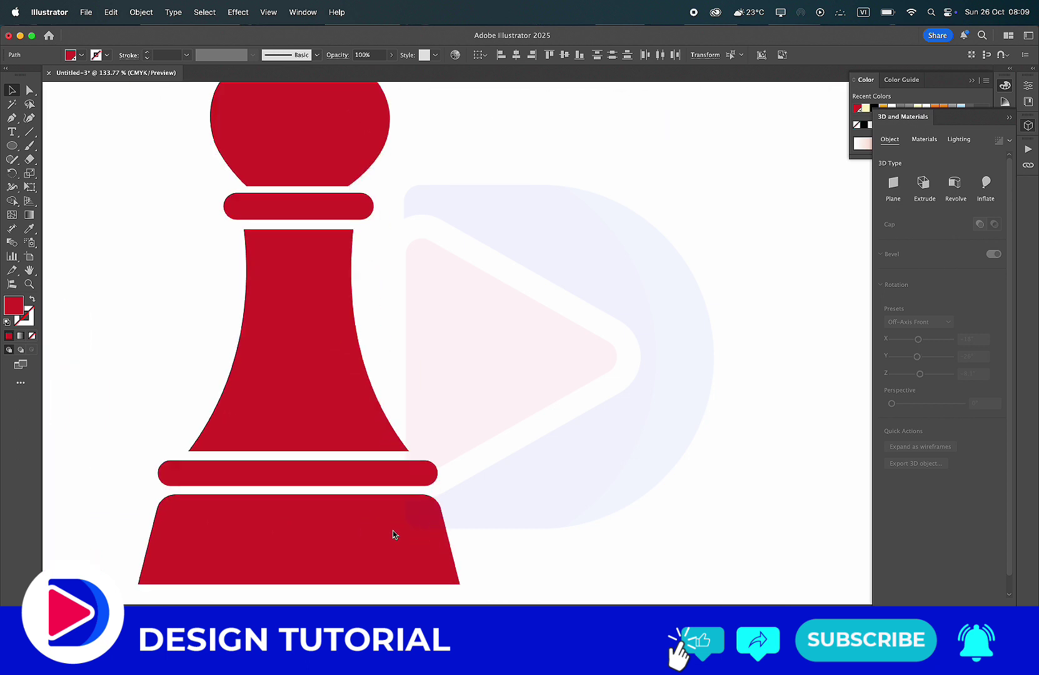
scroll(510, 446, "down", 3)
- Draw a vertical line through the bishop and centre it horizontally on it
key("l")
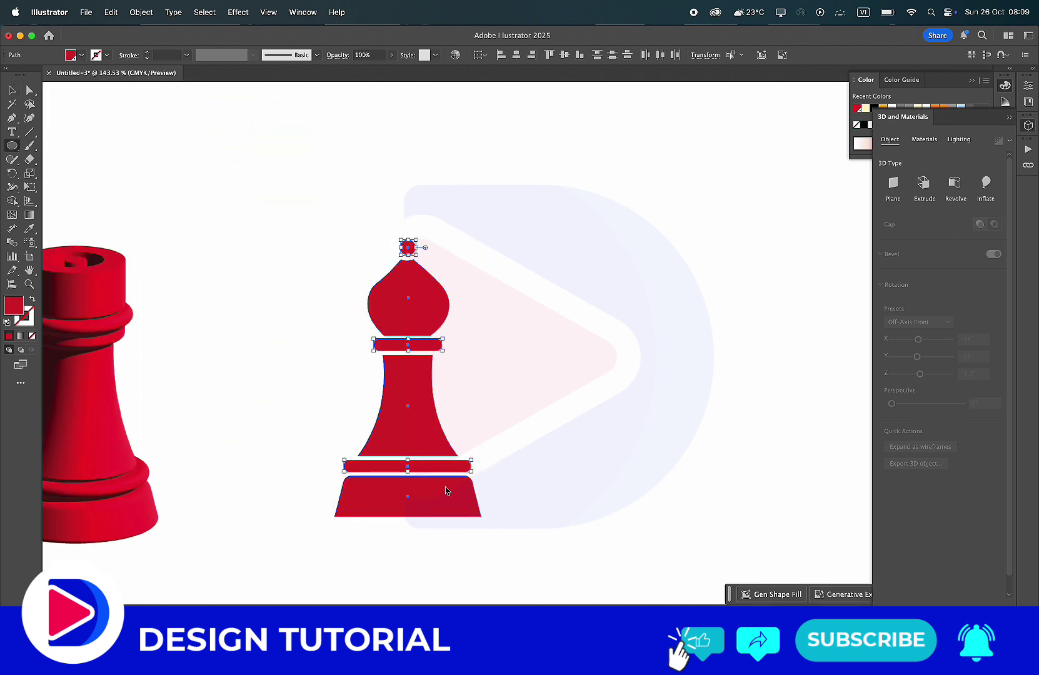
mouse_move(406, 532)
left_mouse_down()
mouse_move(649, 283)
mouse_move(408, 243)
left_mouse_up()
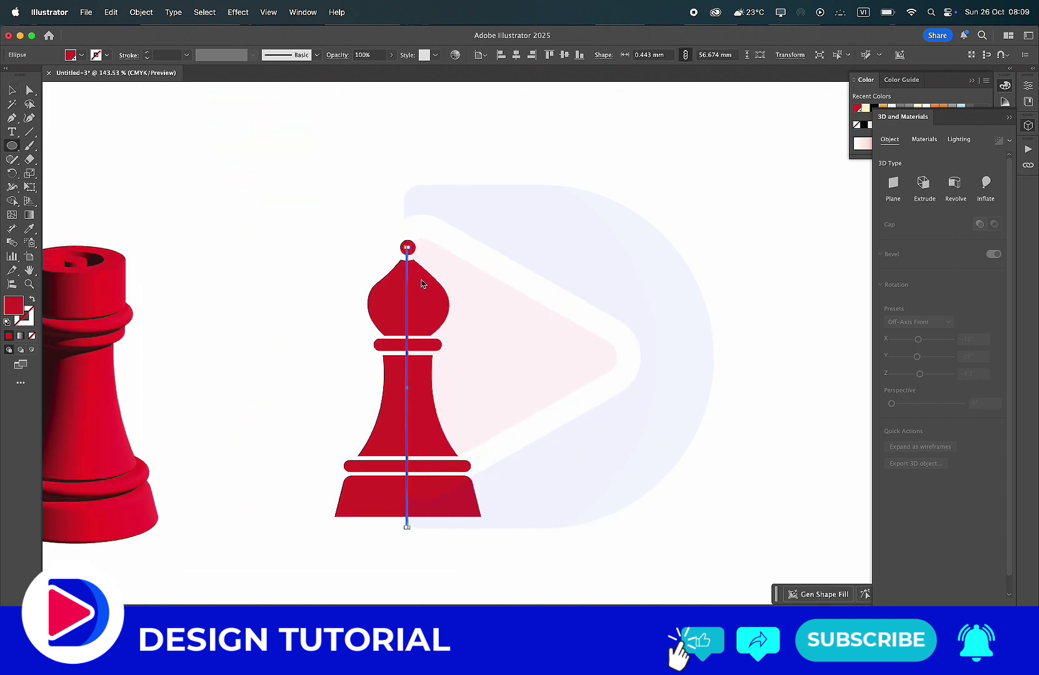
key("backslash")
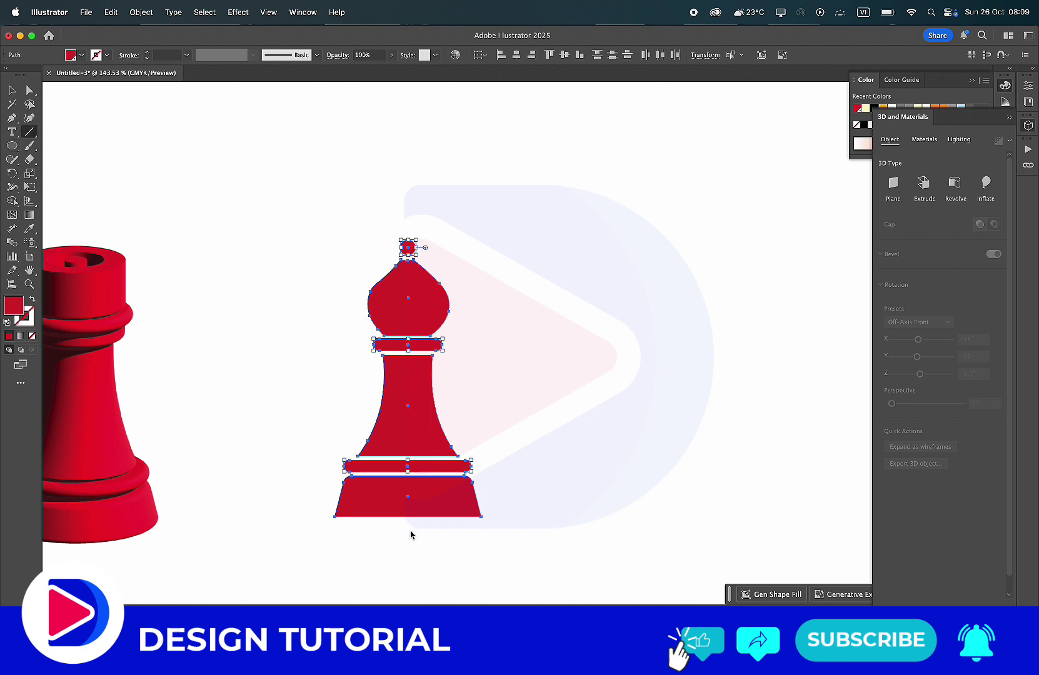
left_click_drag(410, 530, 431, 175)
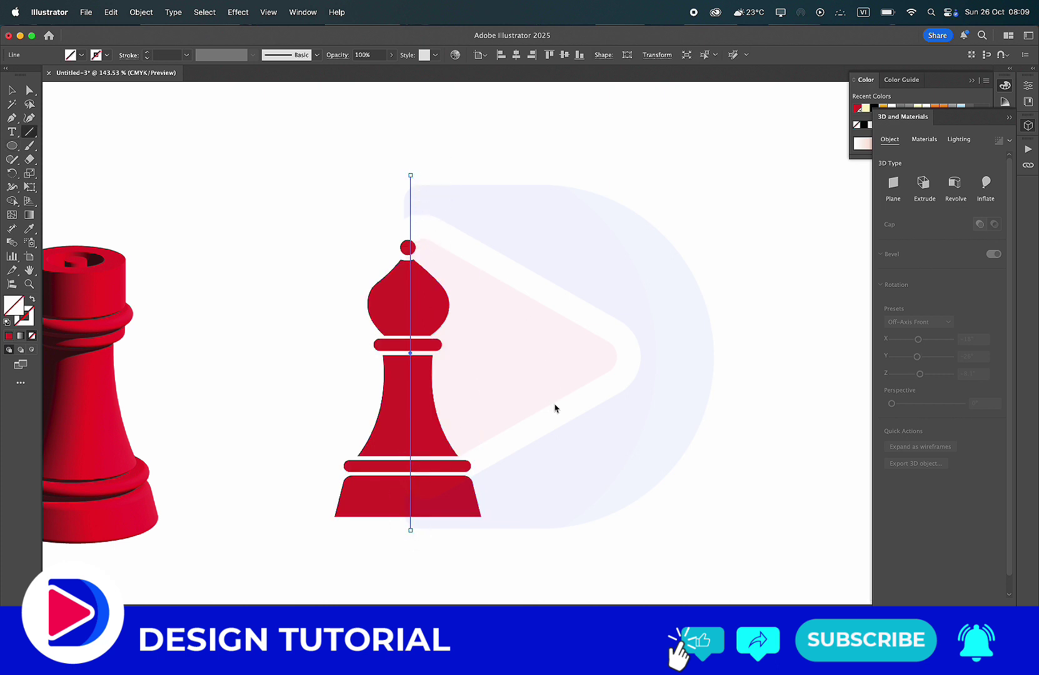
key("v")
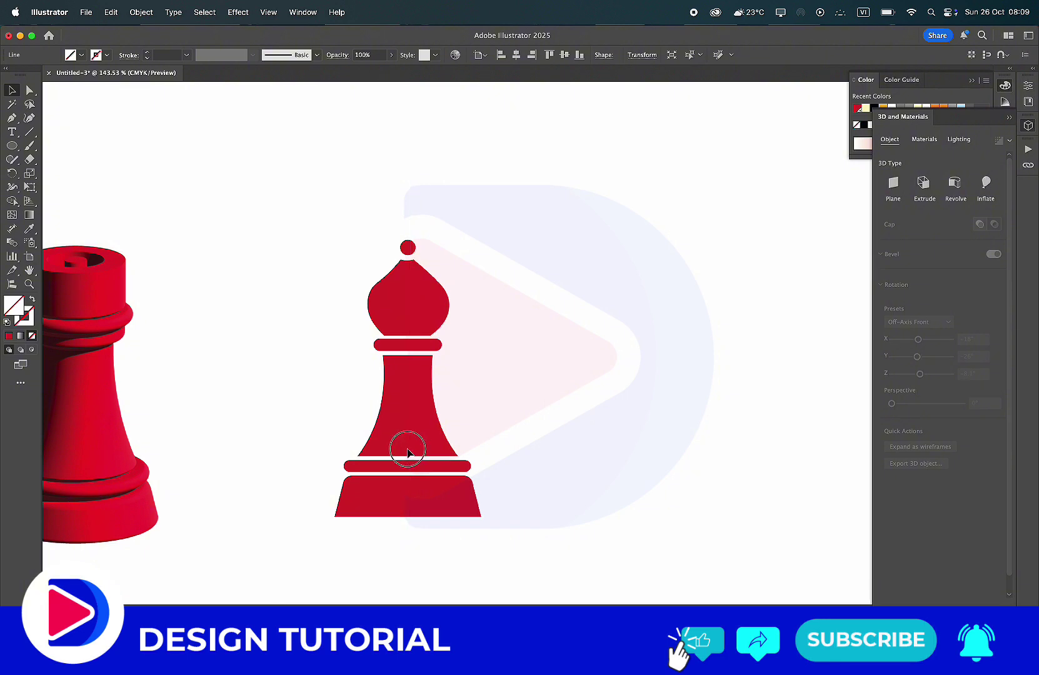
left_click_drag(528, 563, 315, 152)
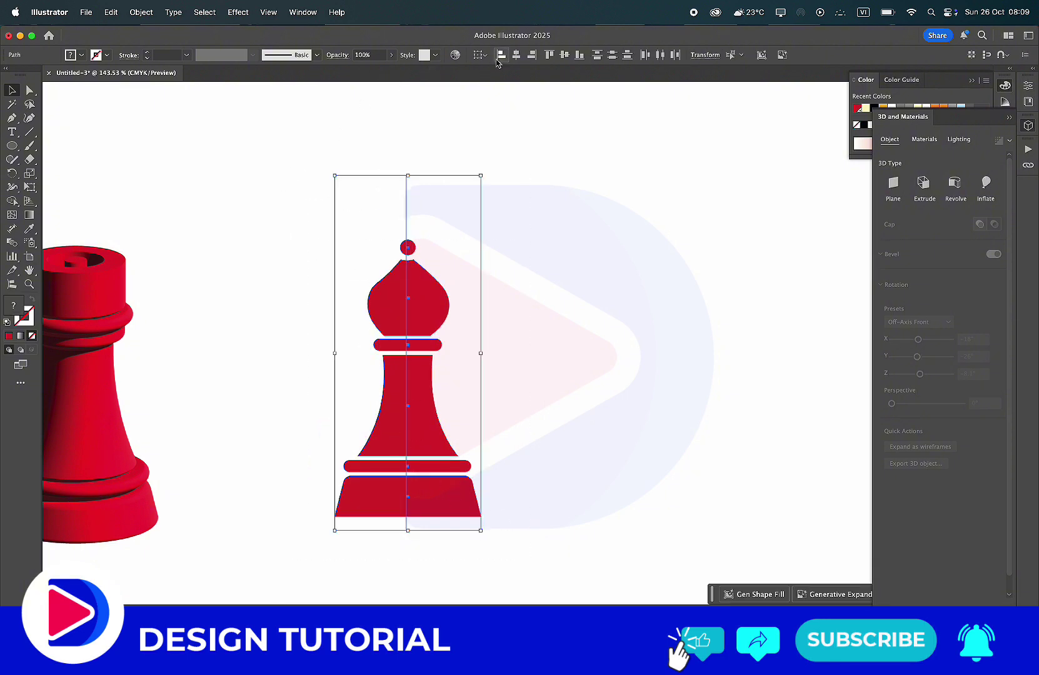
left_click(516, 56)
left_click(570, 273)
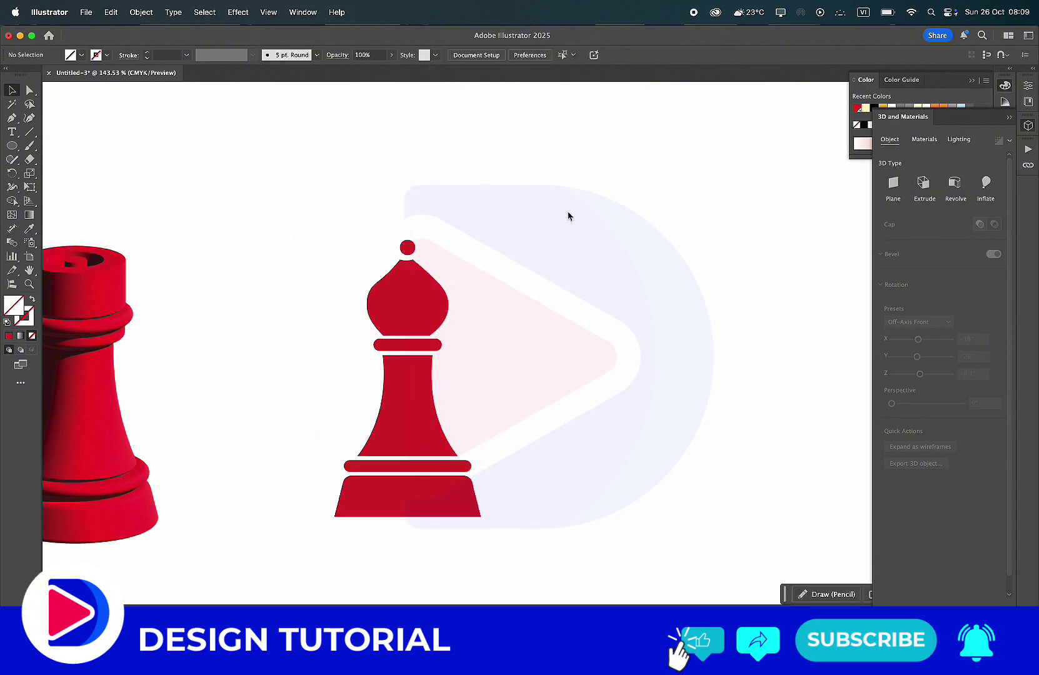
left_click_drag(545, 168, 341, 551)
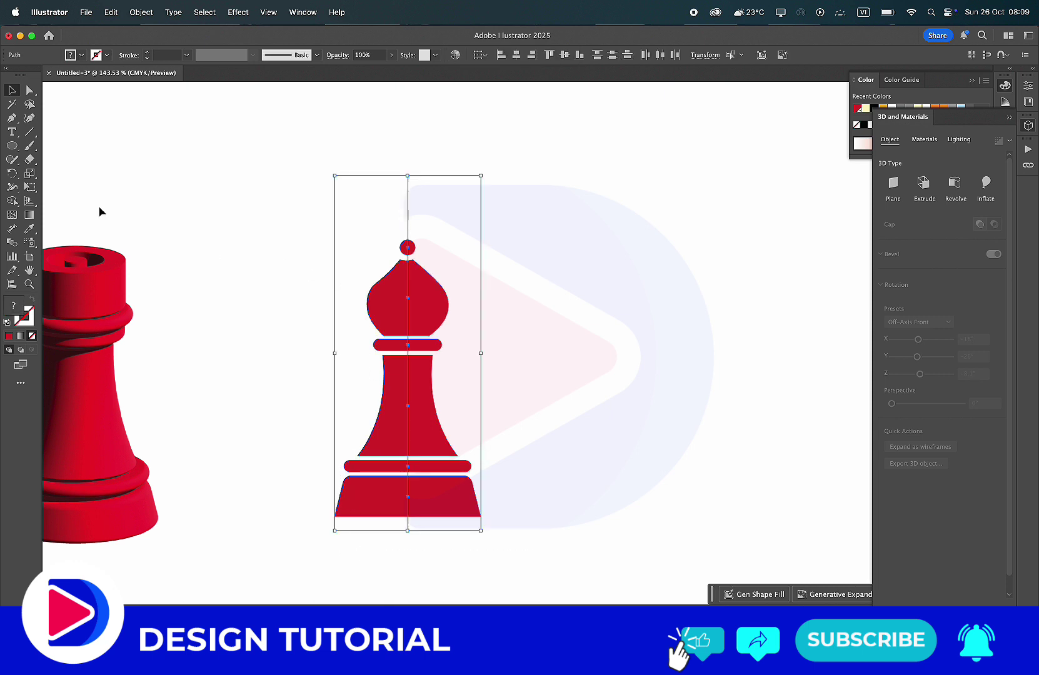
- Delete the bishop's left half and the stray line piece with Shape Builder
left_click(12, 202)
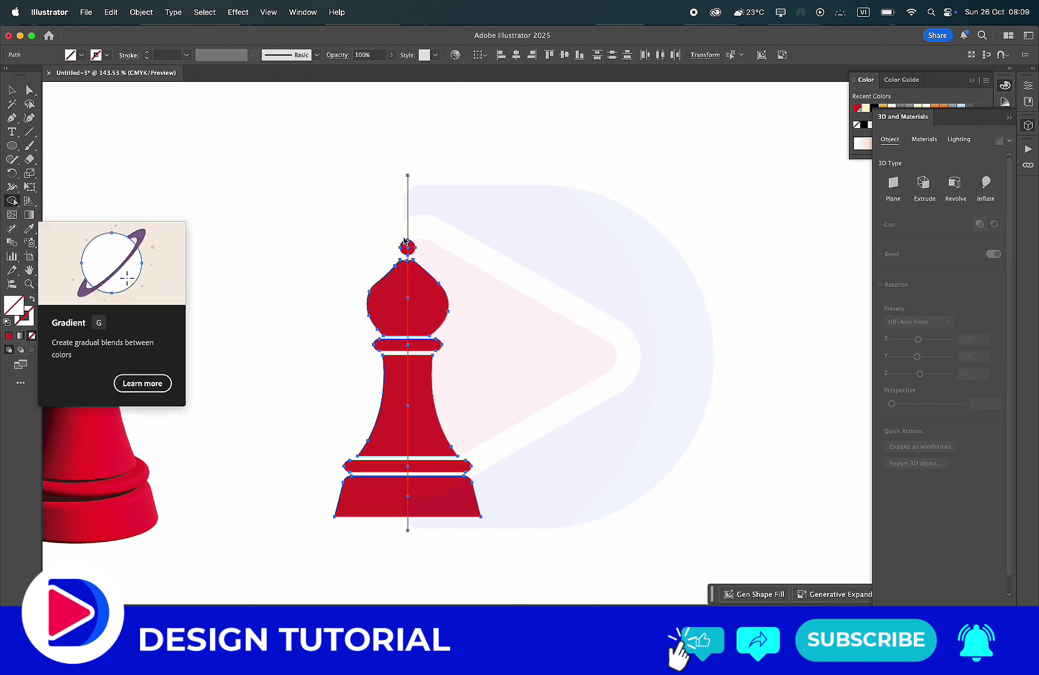
left_click_drag(404, 241, 386, 539)
left_click(408, 213, "alt")
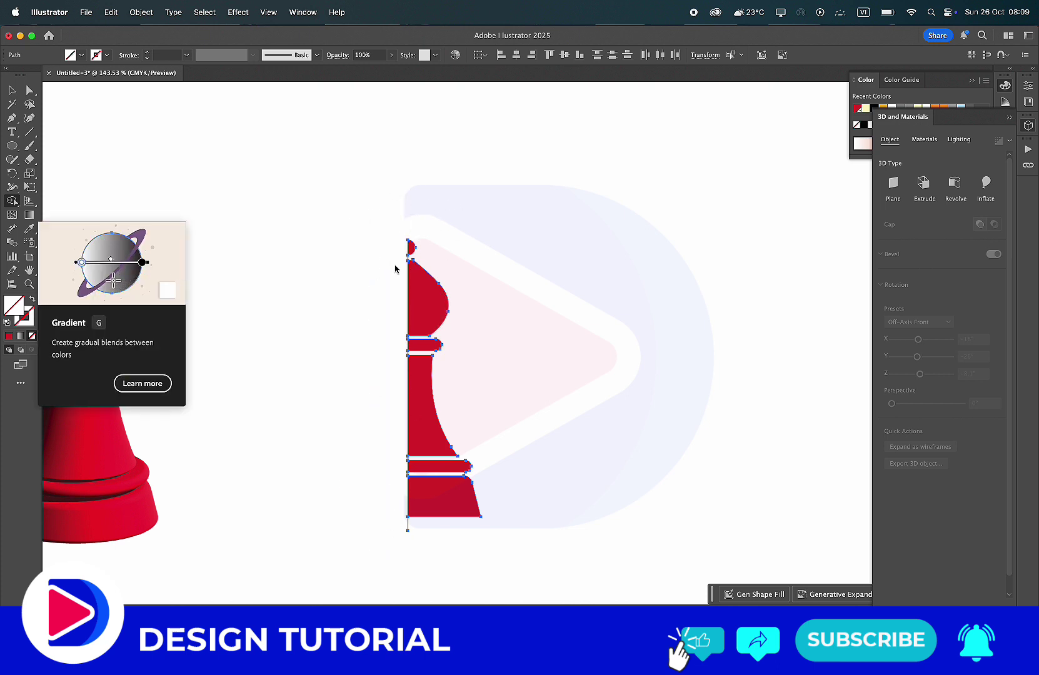
- Reflect-copy the remaining half and join the mirrored half to it
key("v")
left_click_drag(542, 571, 373, 212)
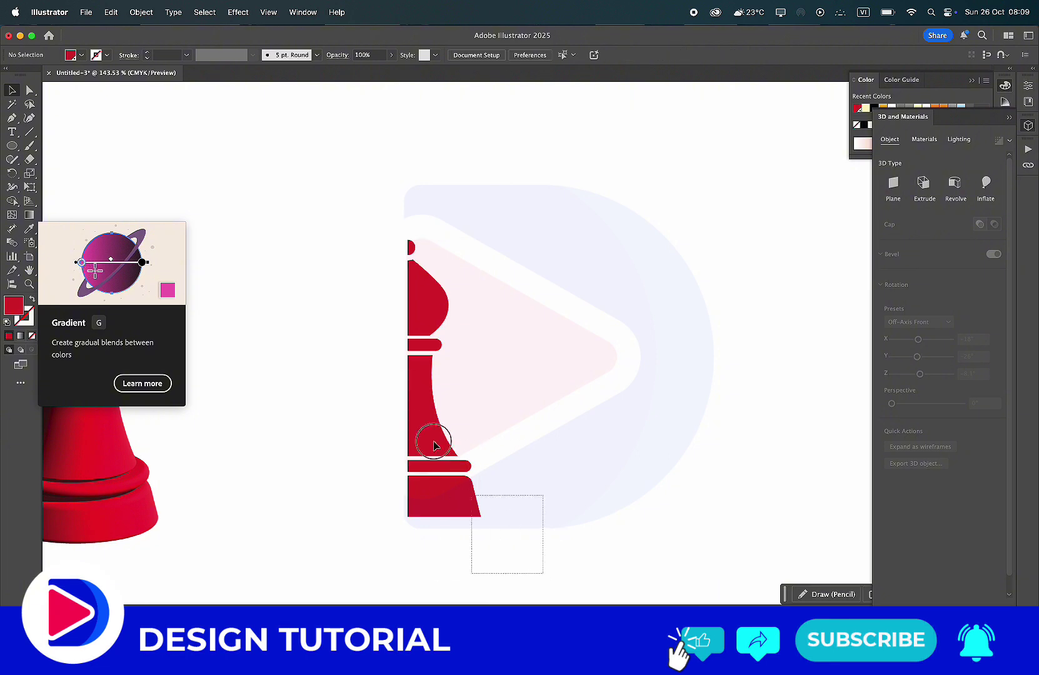
left_click_drag(431, 300, 500, 301)
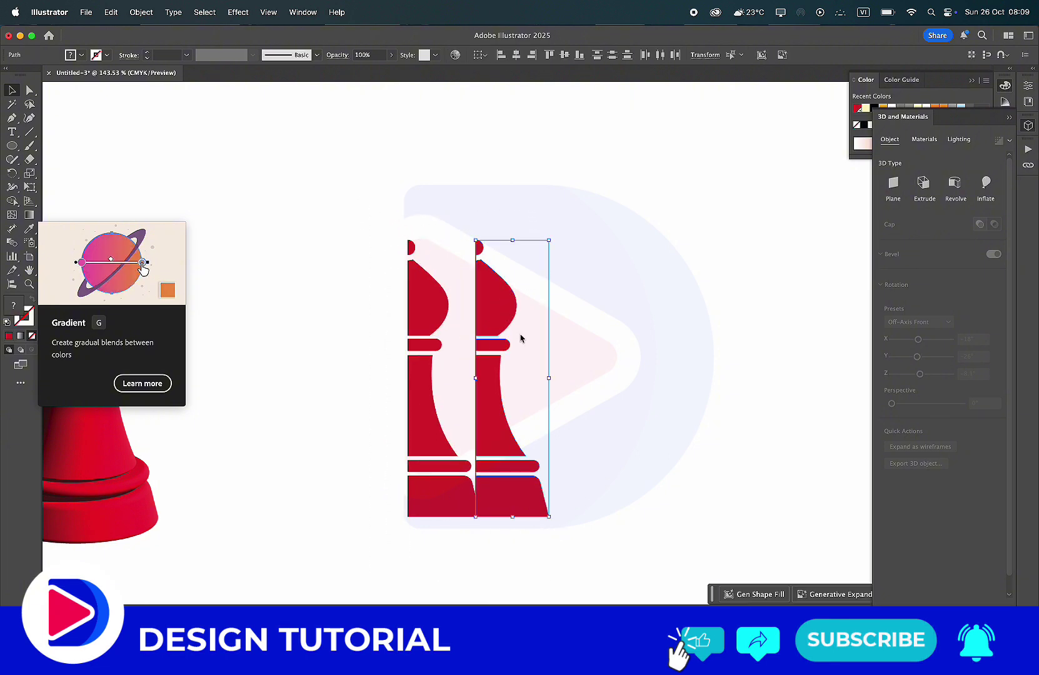
key("o")
left_click_drag(519, 340, 590, 342)
key("v")
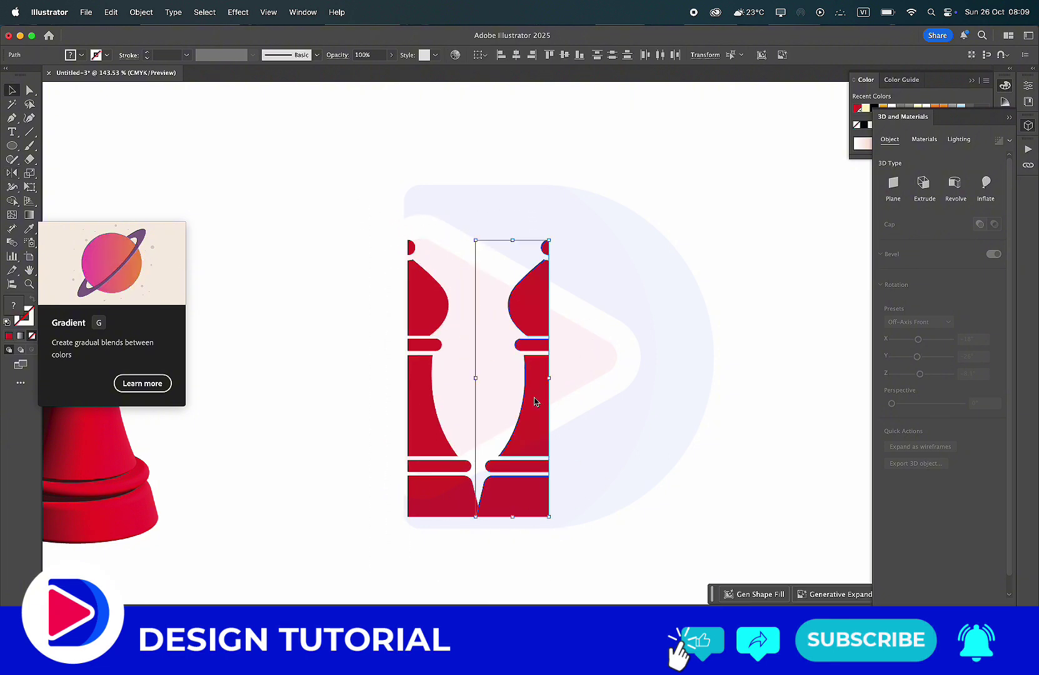
left_click_drag(619, 550, 529, 204)
left_click_drag(534, 395, 404, 382)
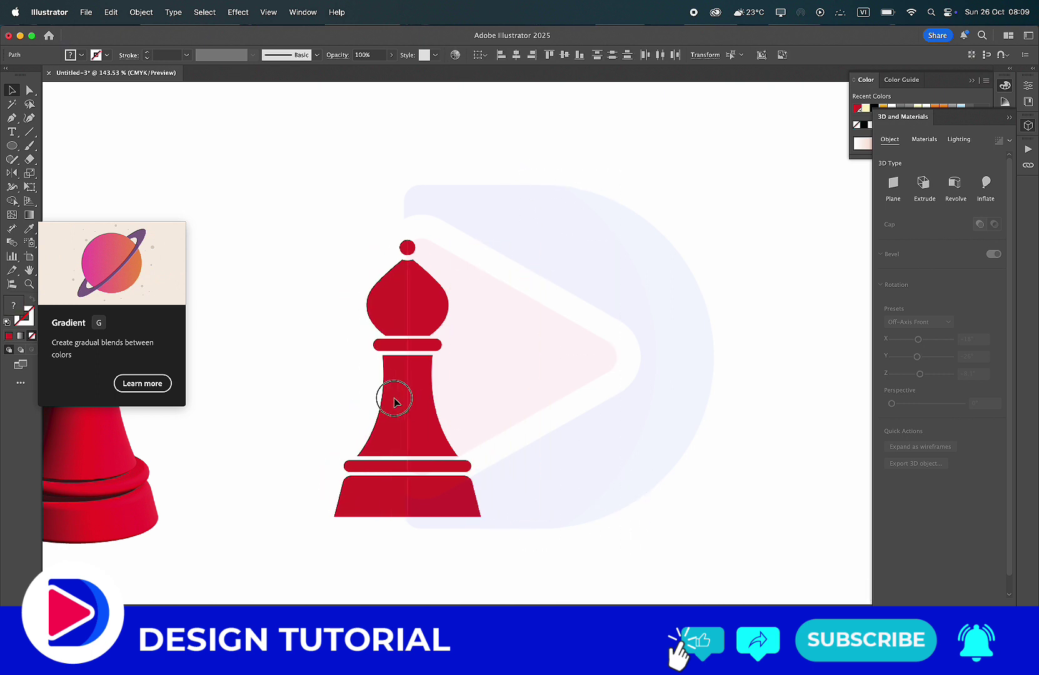
scroll(398, 283, "up", 3, "alt")
scroll(368, 271, "up", 3, "alt")
scroll(364, 283, "up", 3, "alt")
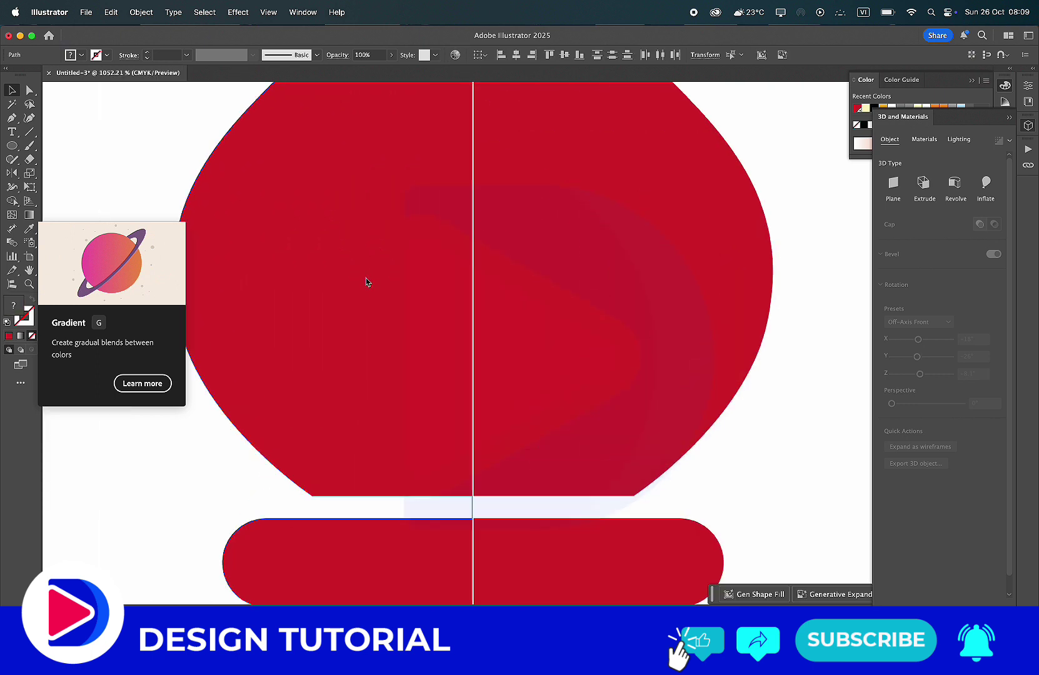
scroll(368, 282, "up", 1, "alt")
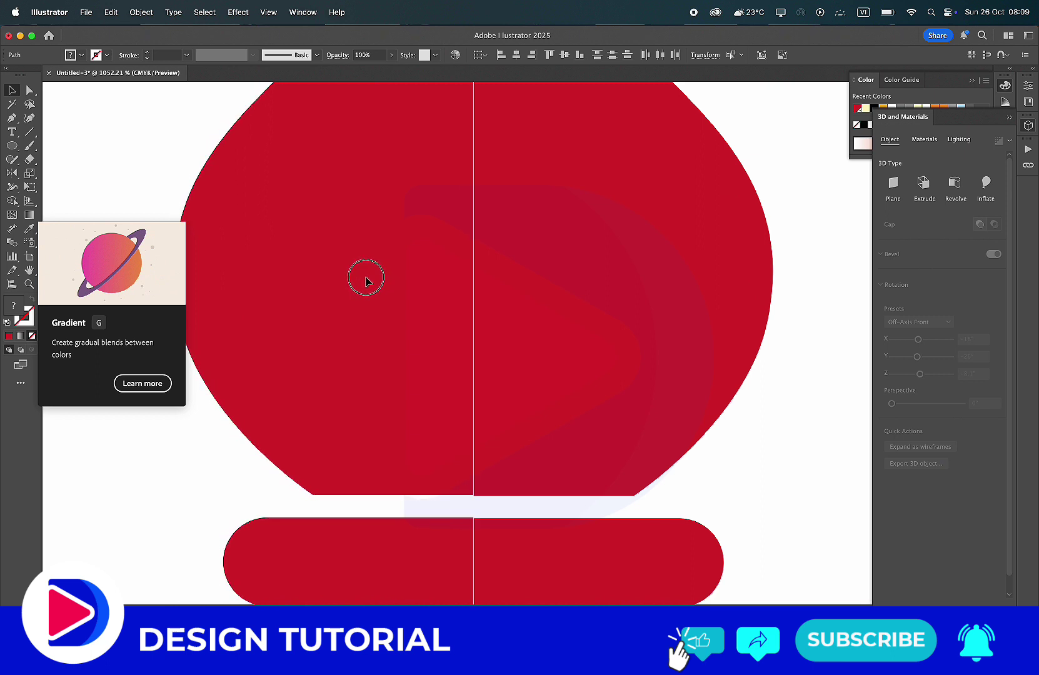
scroll(369, 284, "down", 2, "alt")
scroll(375, 290, "down", 2, "alt")
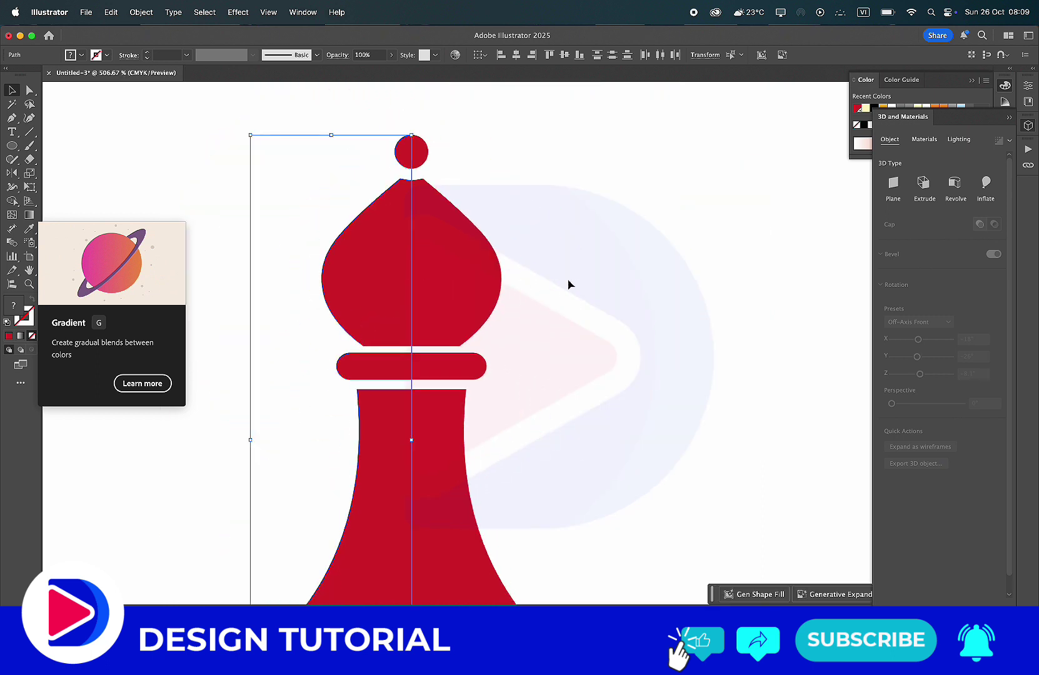
scroll(581, 283, "down", 2, "alt")
scroll(584, 283, "right", 3)
scroll(563, 464, "down", 2, "alt")
- Alt-drag a copy of the bishop's right half to the right of the full bishop
left_click_drag(572, 524, 387, 147)
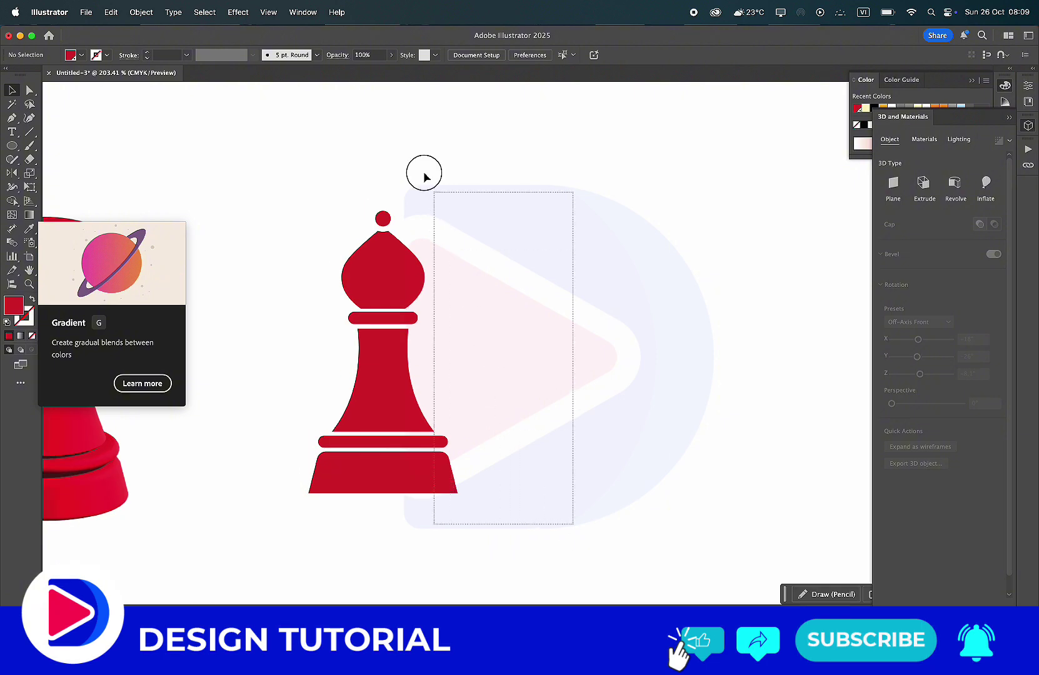
left_click_drag(407, 373, 605, 385, "alt")
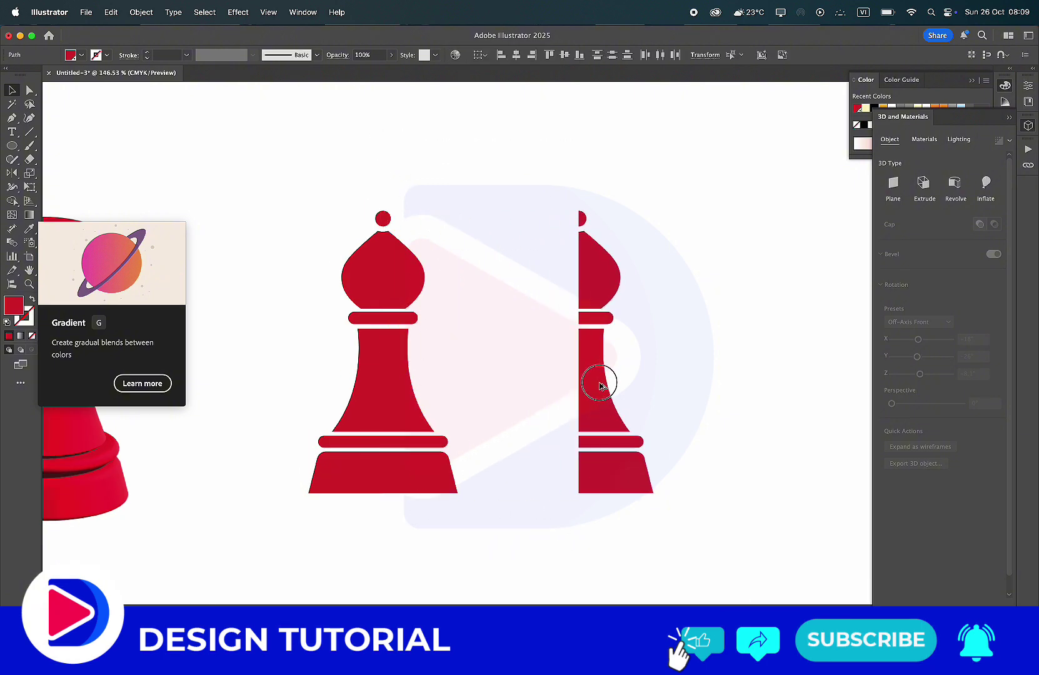
scroll(689, 380, "up", 2, "alt")
scroll(689, 380, "up", 2, "alt")
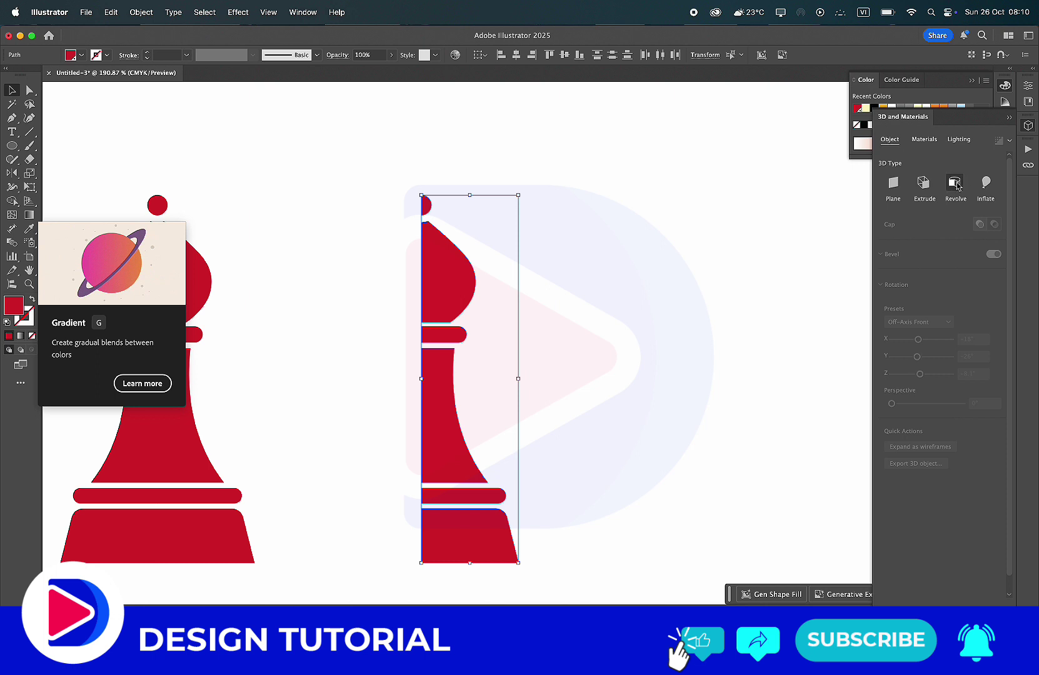
left_click(238, 12)
mouse_move(264, 98)
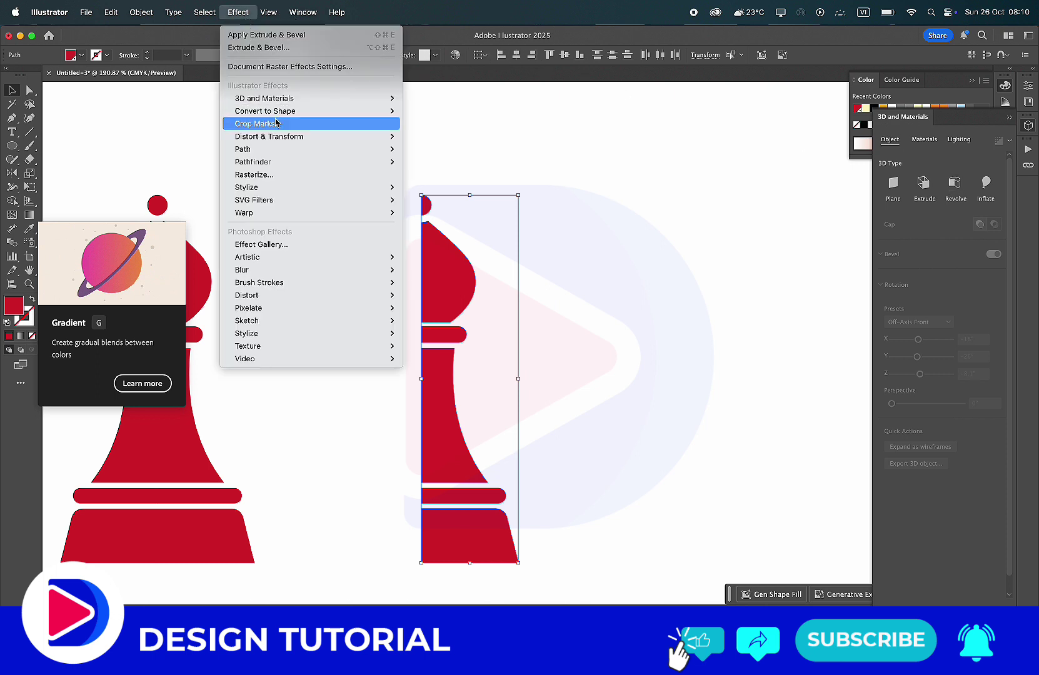
- Apply 3D Extrude to the half profile, then try Revolve with Right and Left Edge offsets
left_click(452, 98)
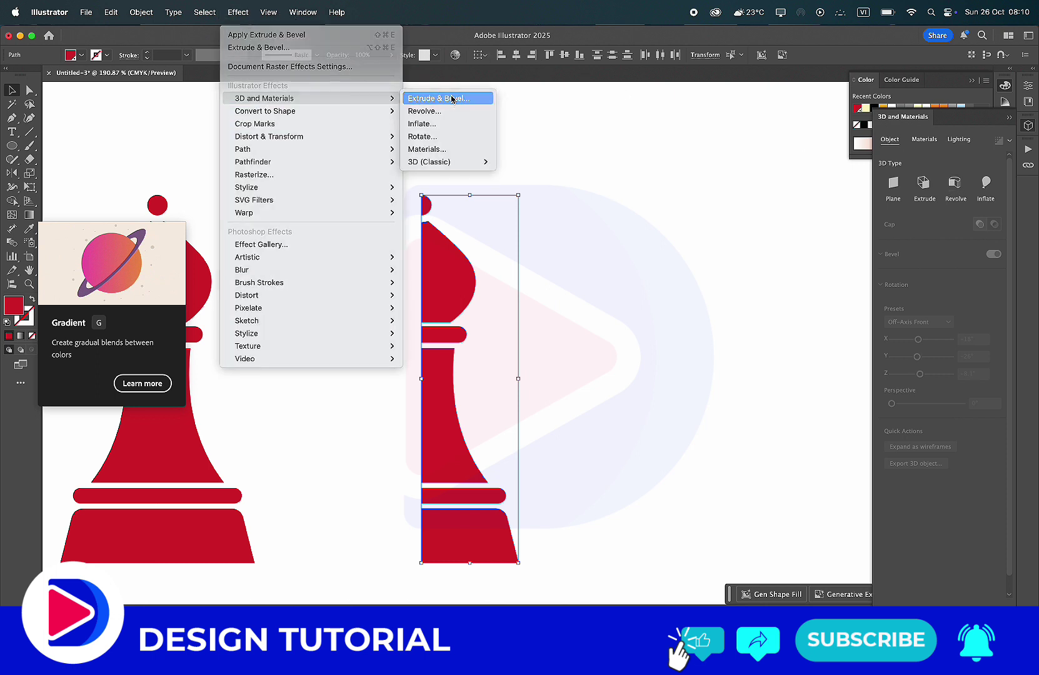
left_click(954, 182)
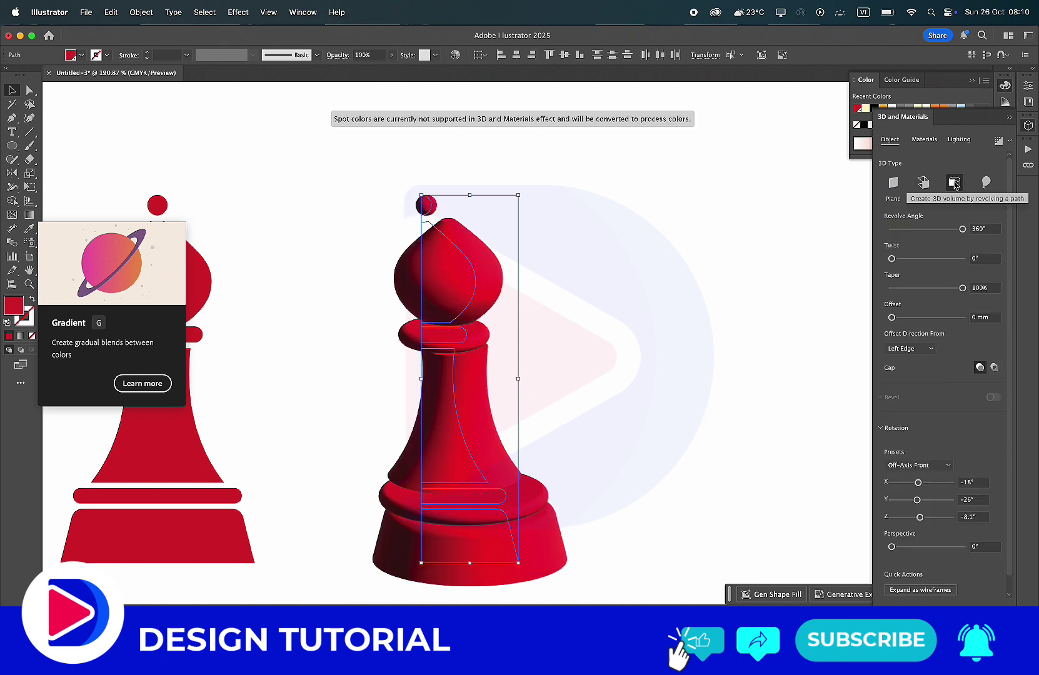
left_click(906, 348)
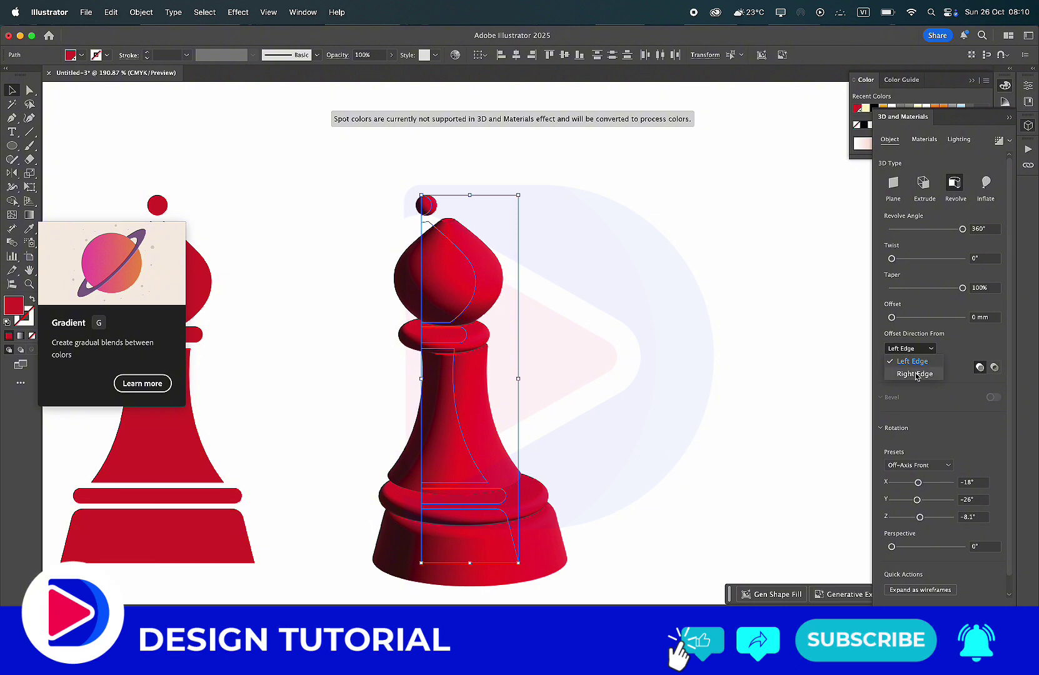
left_click(914, 374)
left_click(909, 348)
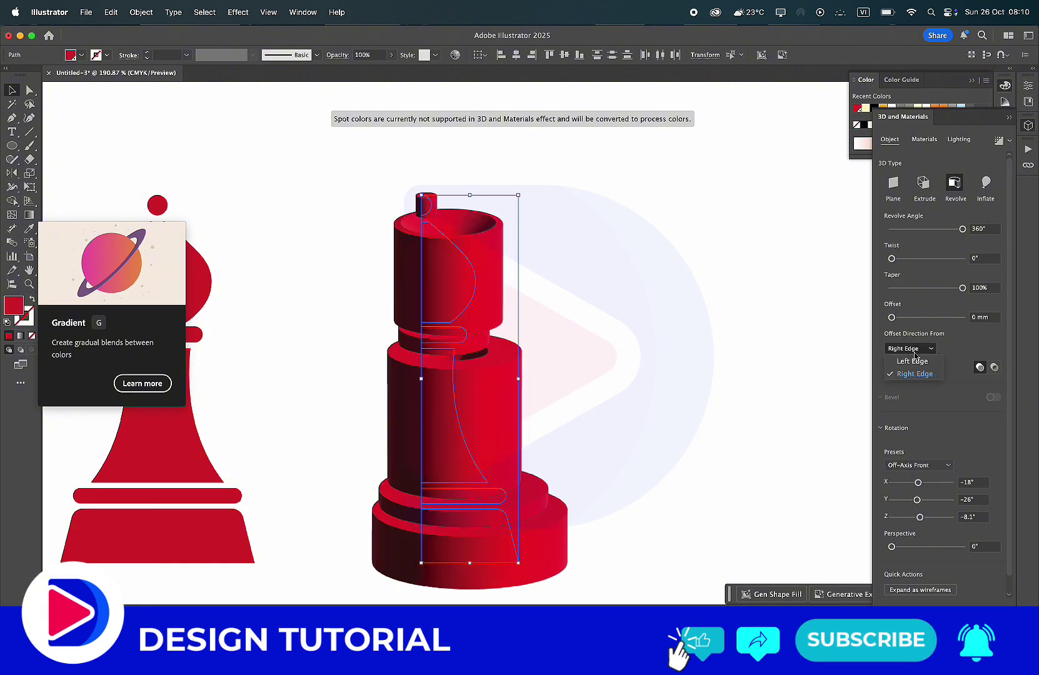
left_click(910, 361)
- Undo the Revolve changes twice, leaving the profile as an extruded slab
left_click(634, 272)
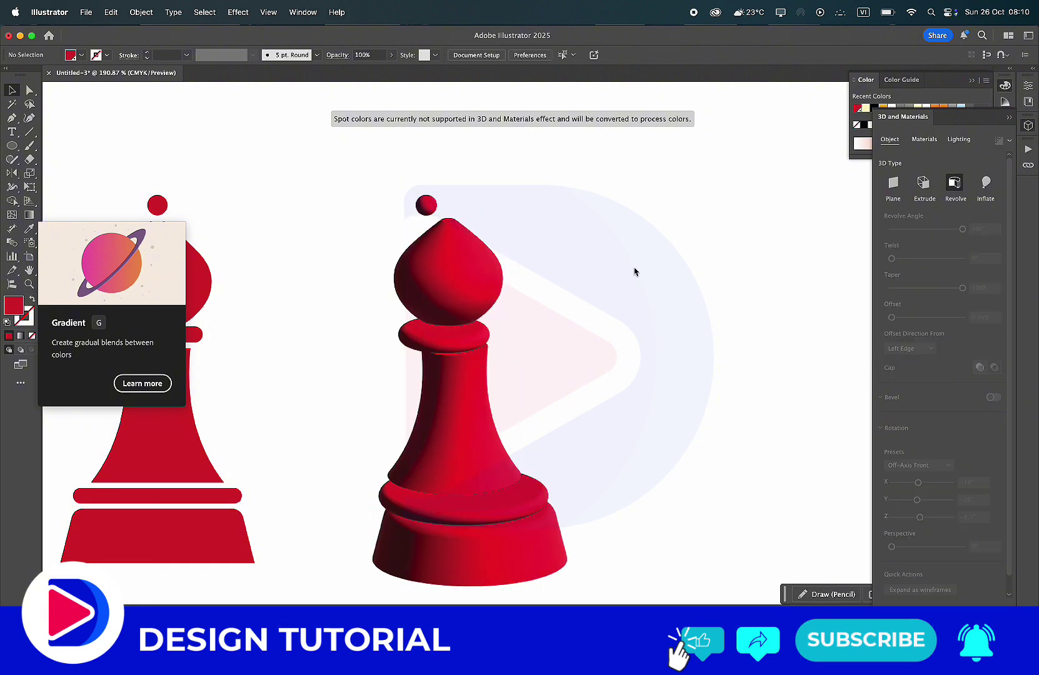
left_click(423, 206)
left_click(530, 213)
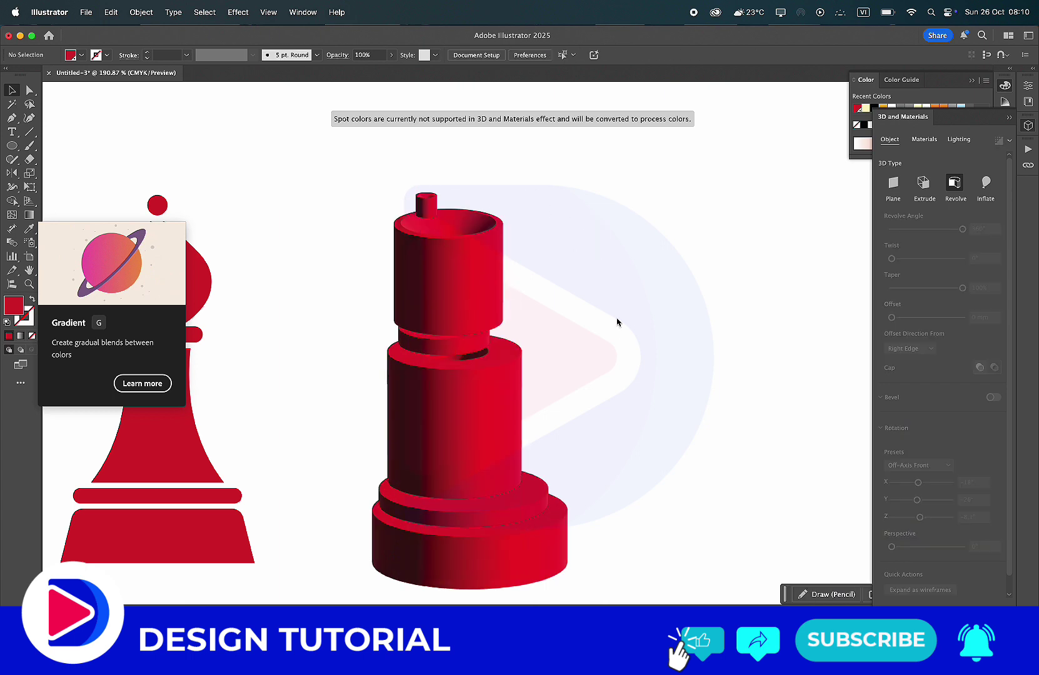
key("ctrl+z")
key("ctrl+z")
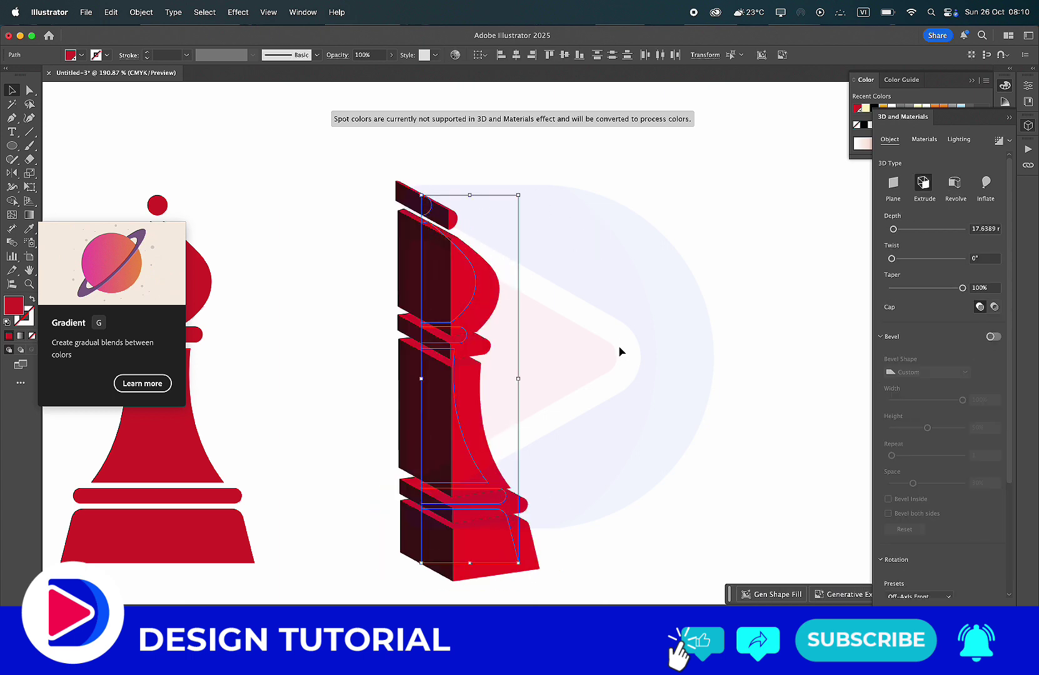
key("ctrl+z")
- Reselect the flat half-bishop profile and group it via Properties Quick Actions
left_click_drag(533, 181, 347, 584)
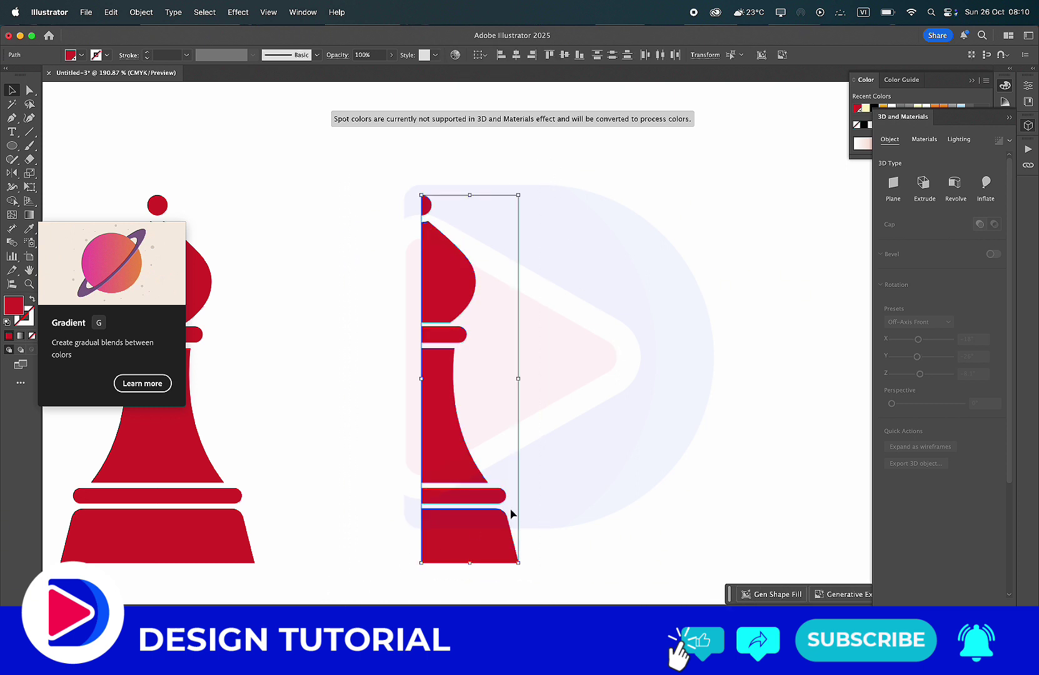
left_click(1028, 87)
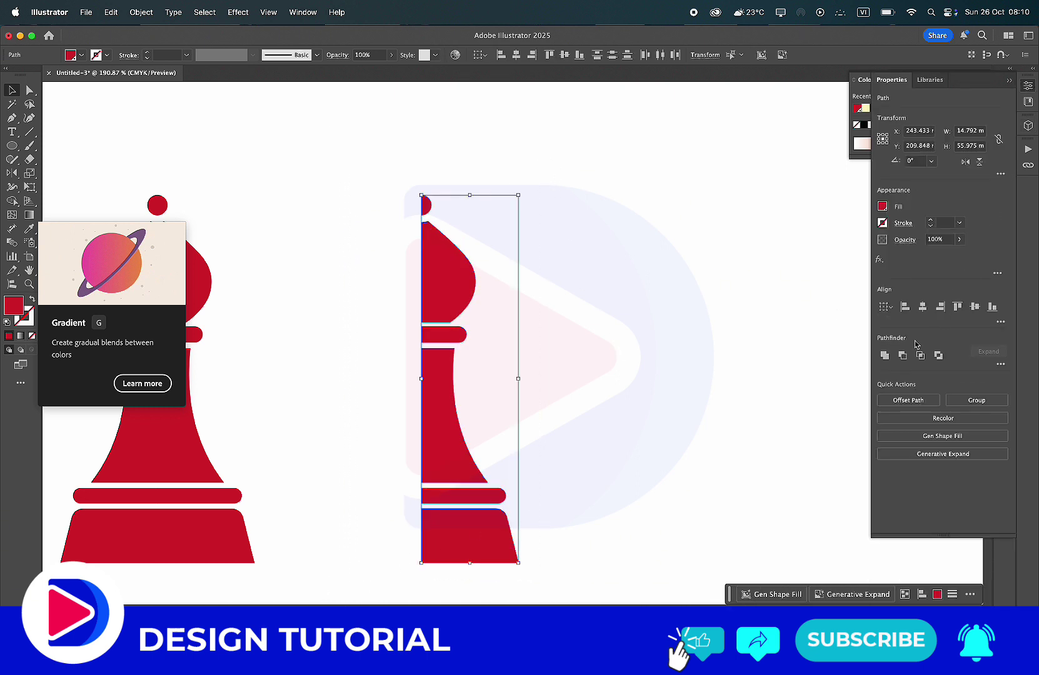
left_click(884, 355)
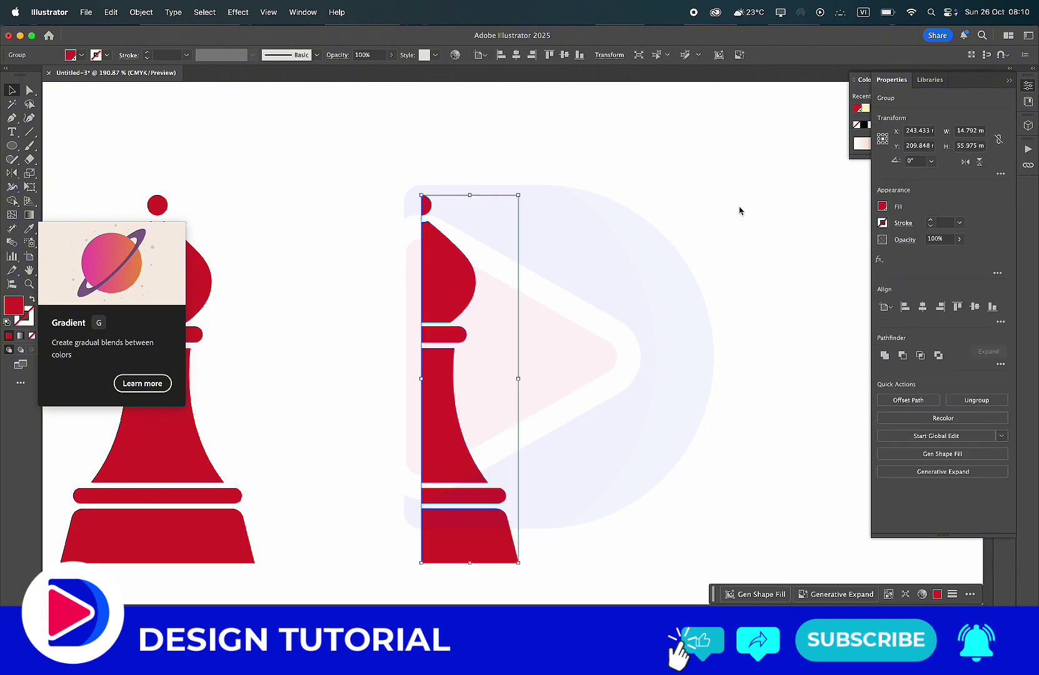
left_click(1010, 83)
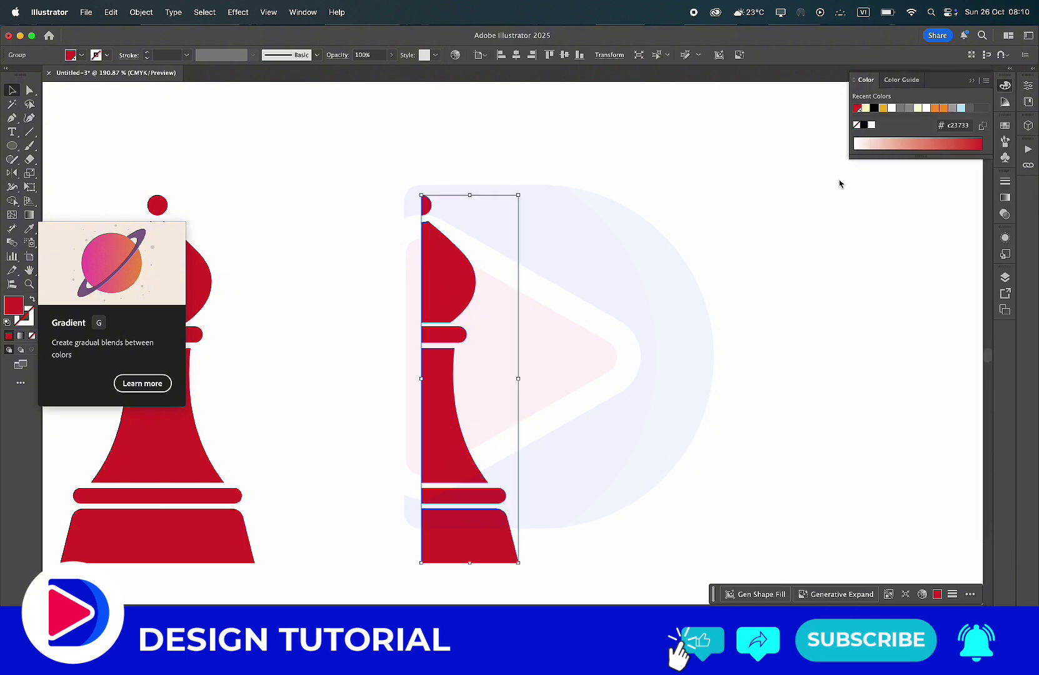
- Apply a 3D and Materials Revolve to the half-bishop profile, offset from its left edge
left_click(238, 13)
mouse_move(263, 98)
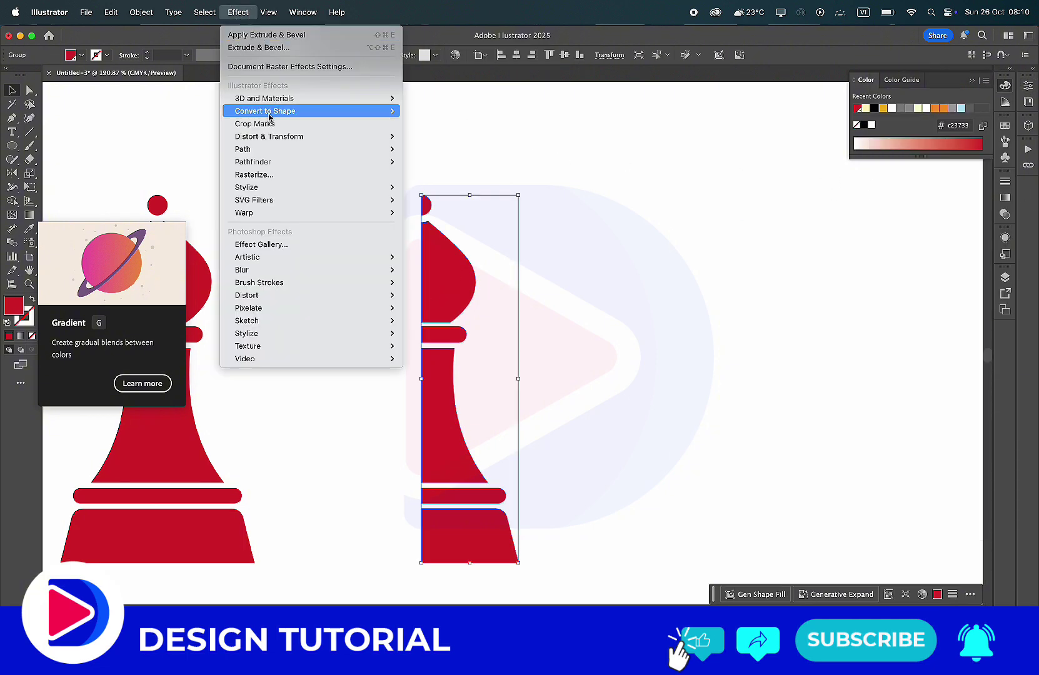
left_click(442, 99)
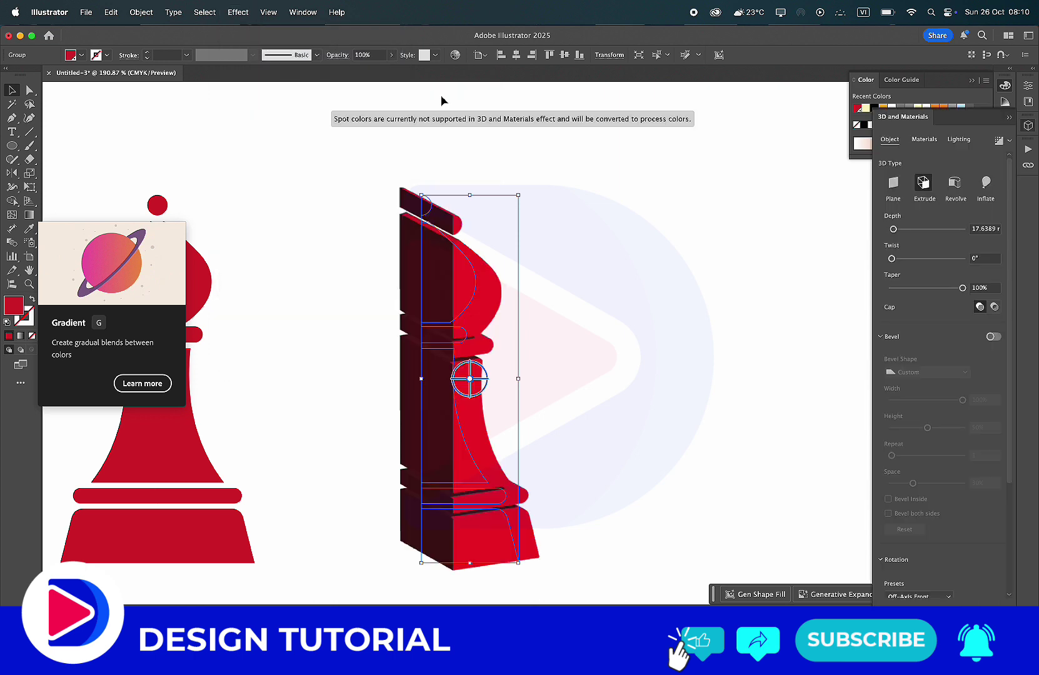
left_click(952, 183)
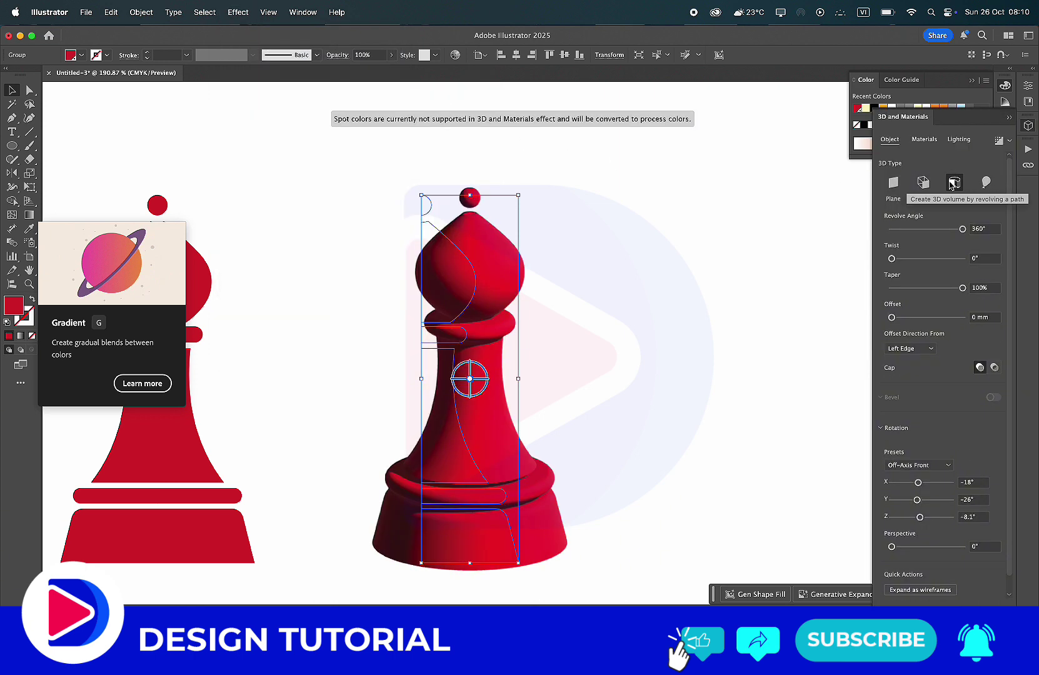
left_click(909, 348)
left_click(909, 375)
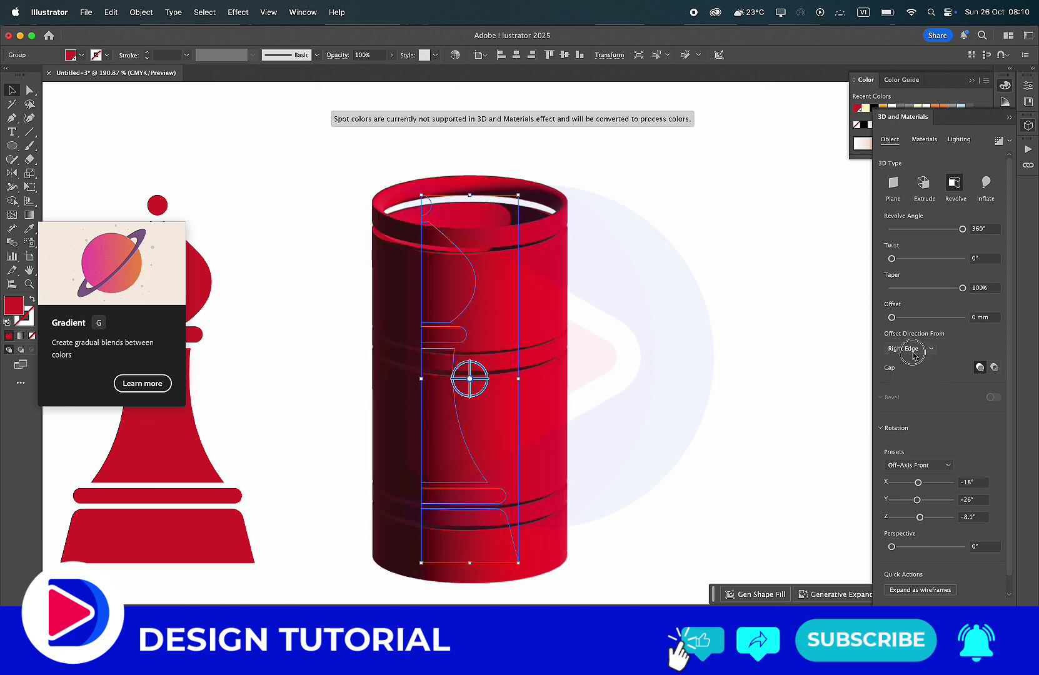
left_click(912, 349)
left_click(674, 379)
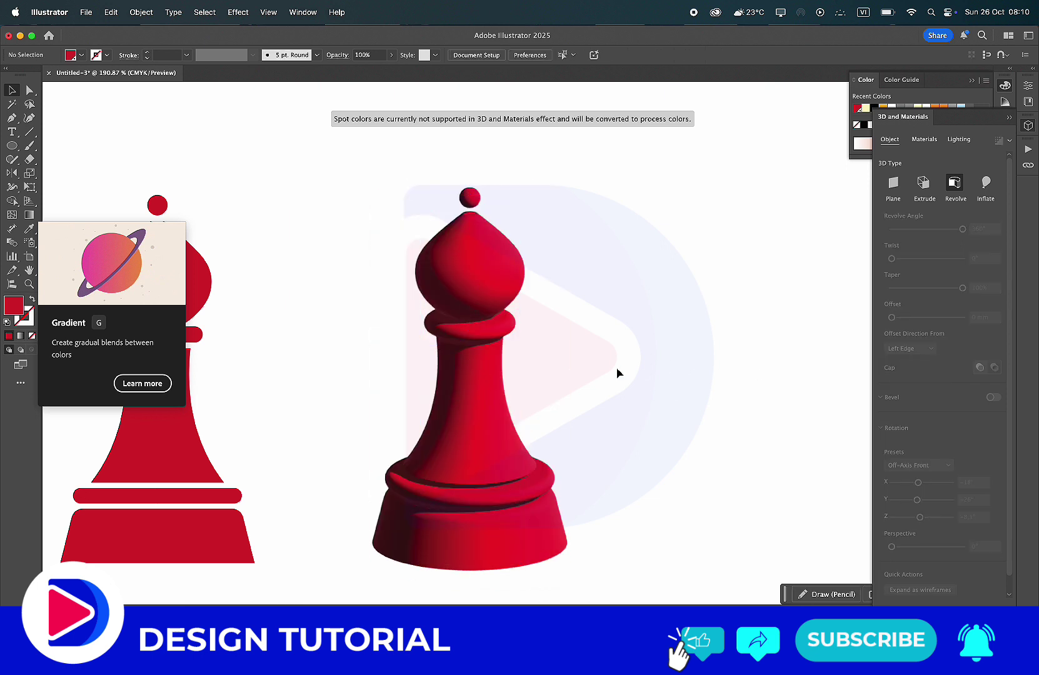
left_click(495, 451)
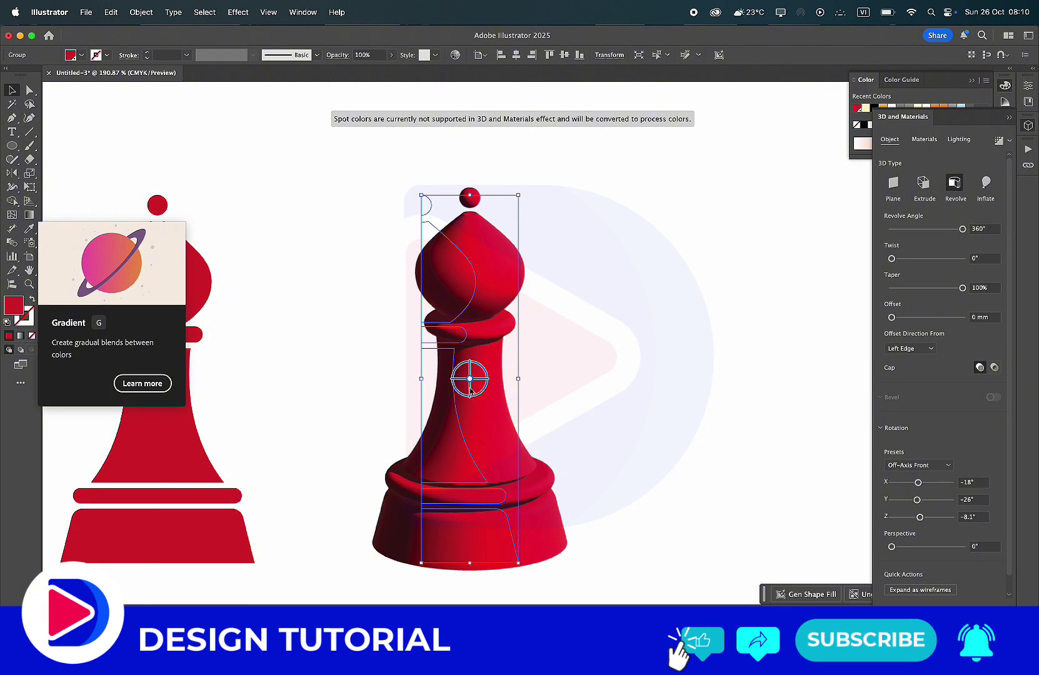
- Set the 3D bishop's rotation preset to Front
left_click(931, 466)
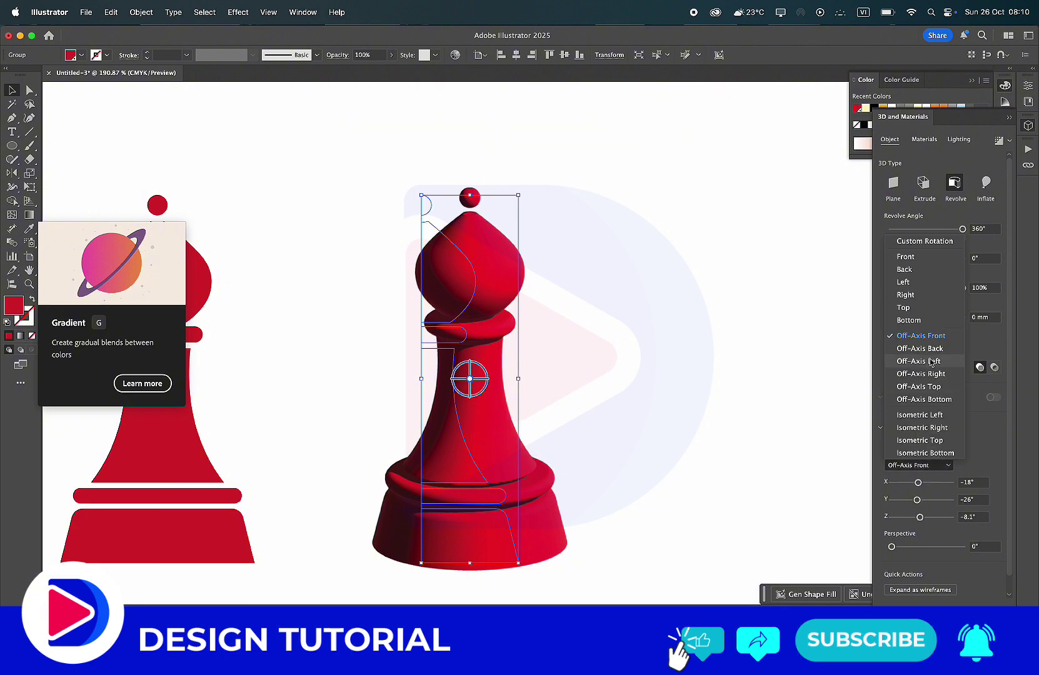
left_click(906, 256)
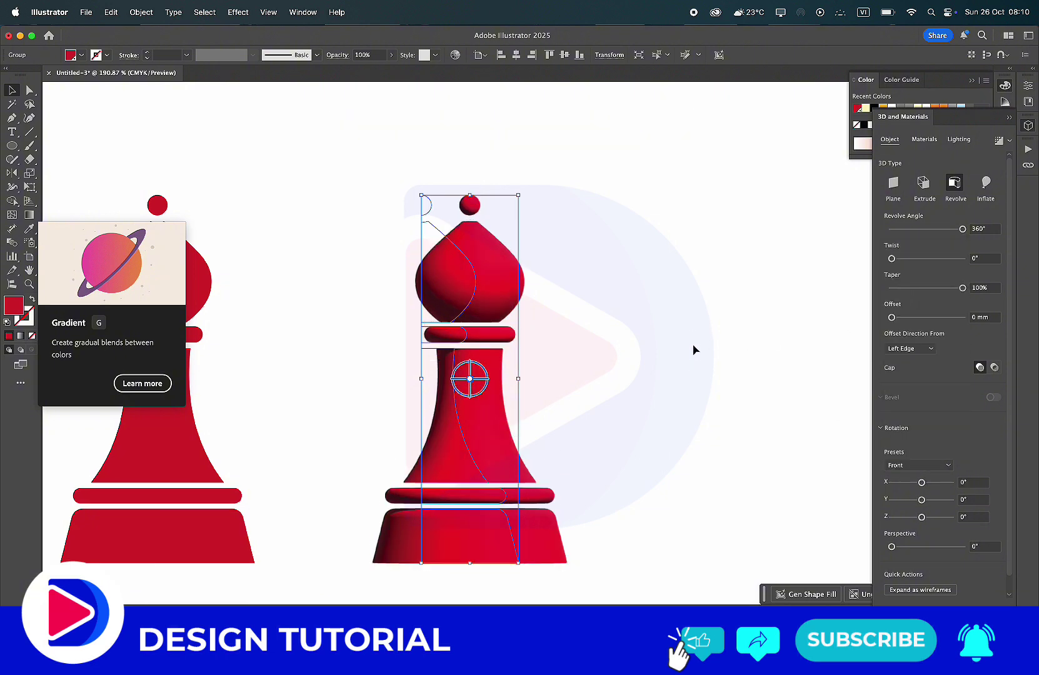
left_click(693, 350)
scroll(695, 350, "down", 3)
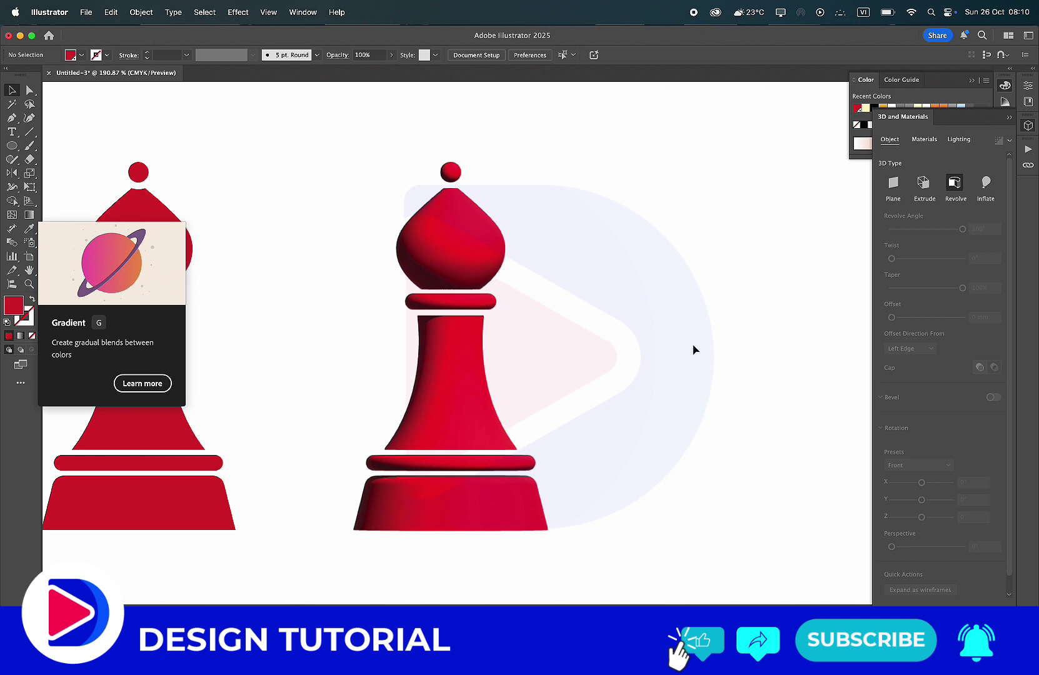
- Round the base's bottom-right corner by dragging its live corner widget
left_click(410, 350)
key("a")
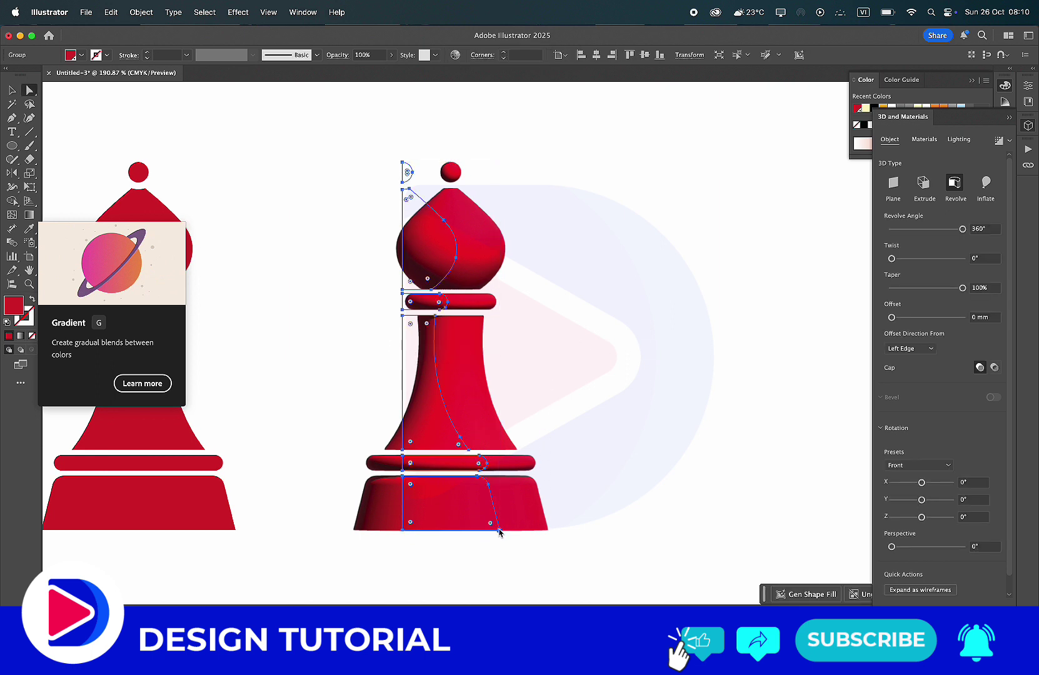
left_click(498, 530)
left_click_drag(491, 529, 486, 529)
key("v")
left_click(648, 514)
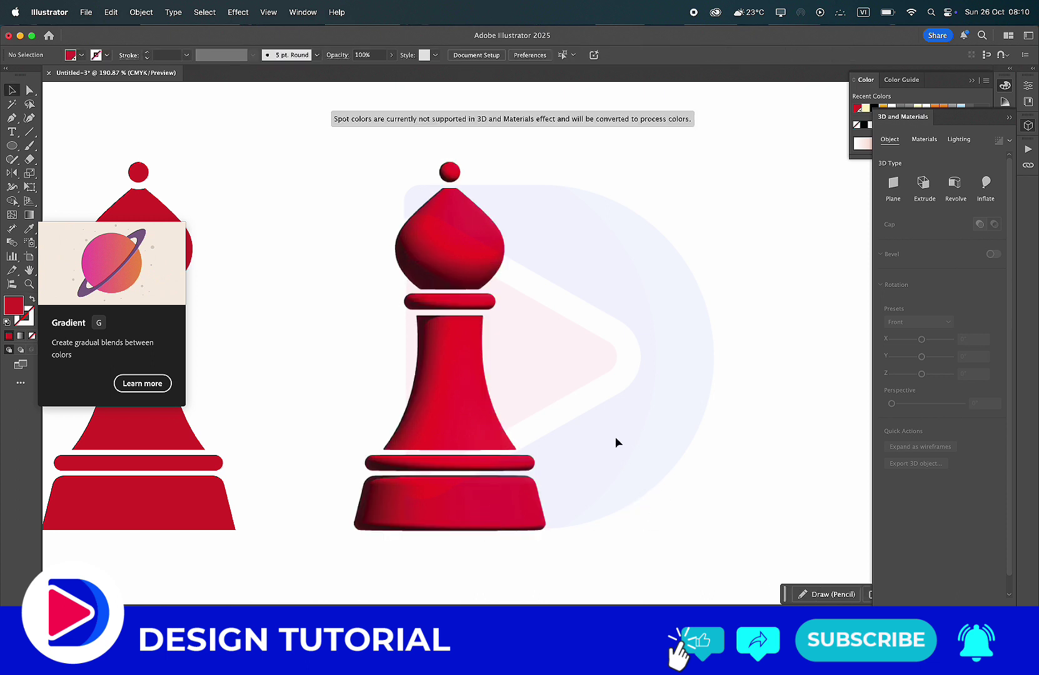
- Round the body path's top and bottom corners to about 0.541 mm
left_click(456, 389)
scroll(455, 390, "up", 3)
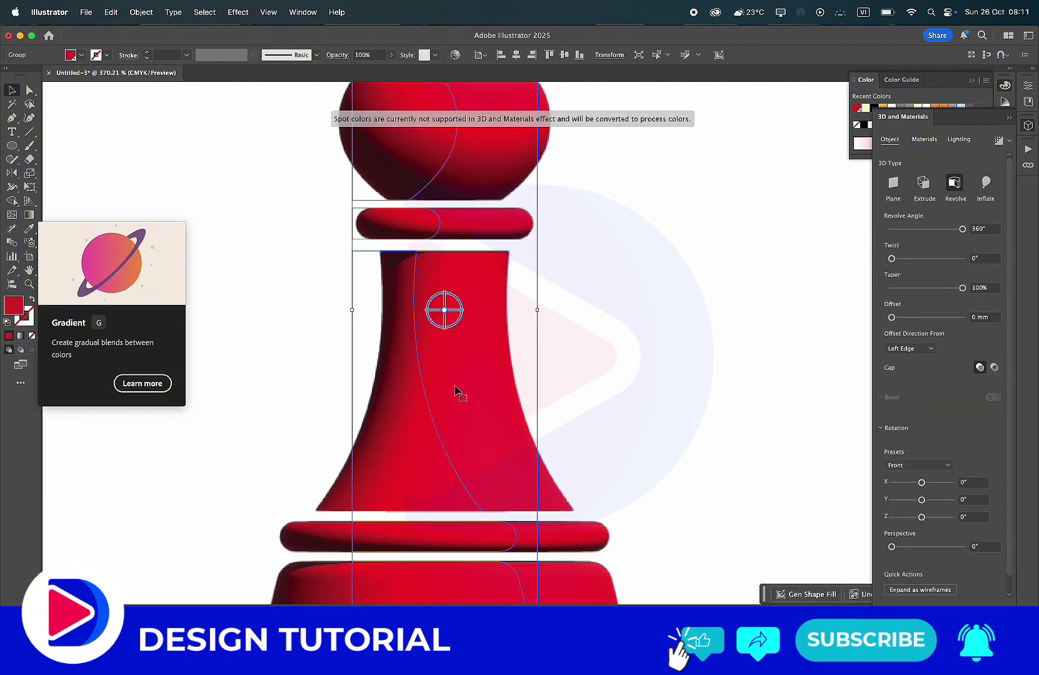
key("a")
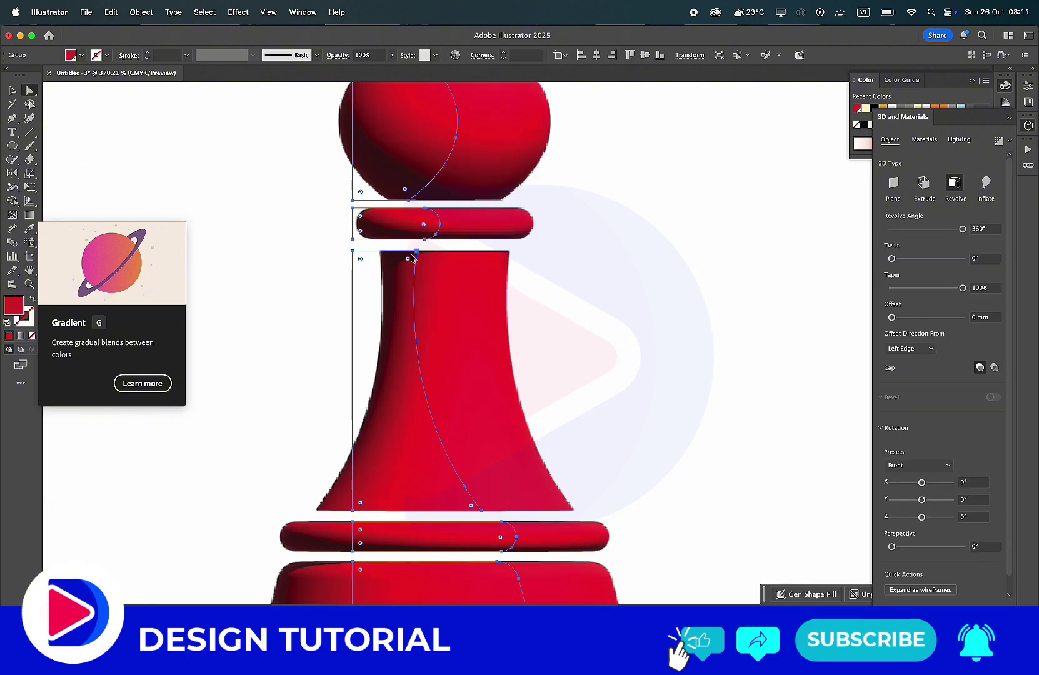
left_click(417, 251)
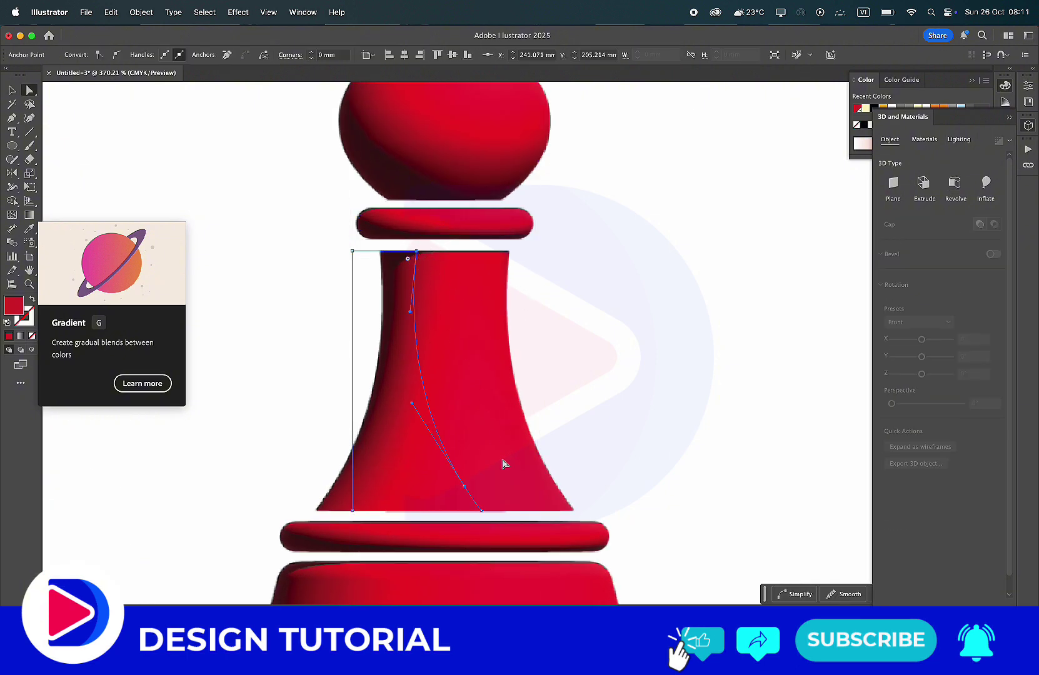
left_click(481, 511, "shift")
left_click_drag(472, 507, 466, 506)
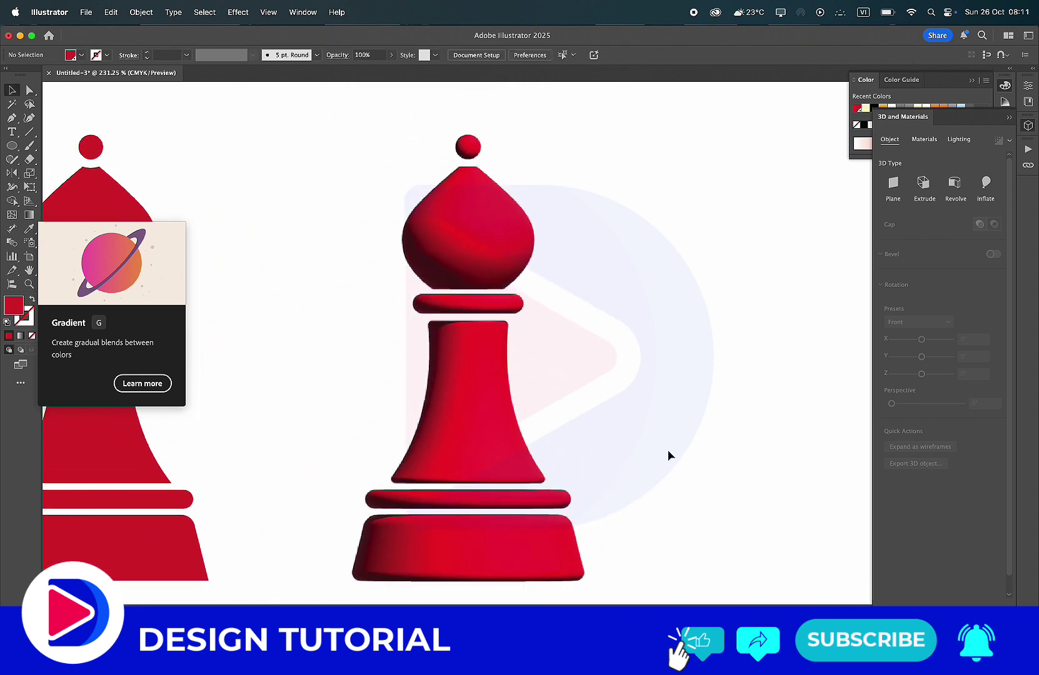
- Toggle the 3D bishop's selection to inspect the render, then show the Rotation Presets list
left_click(485, 303)
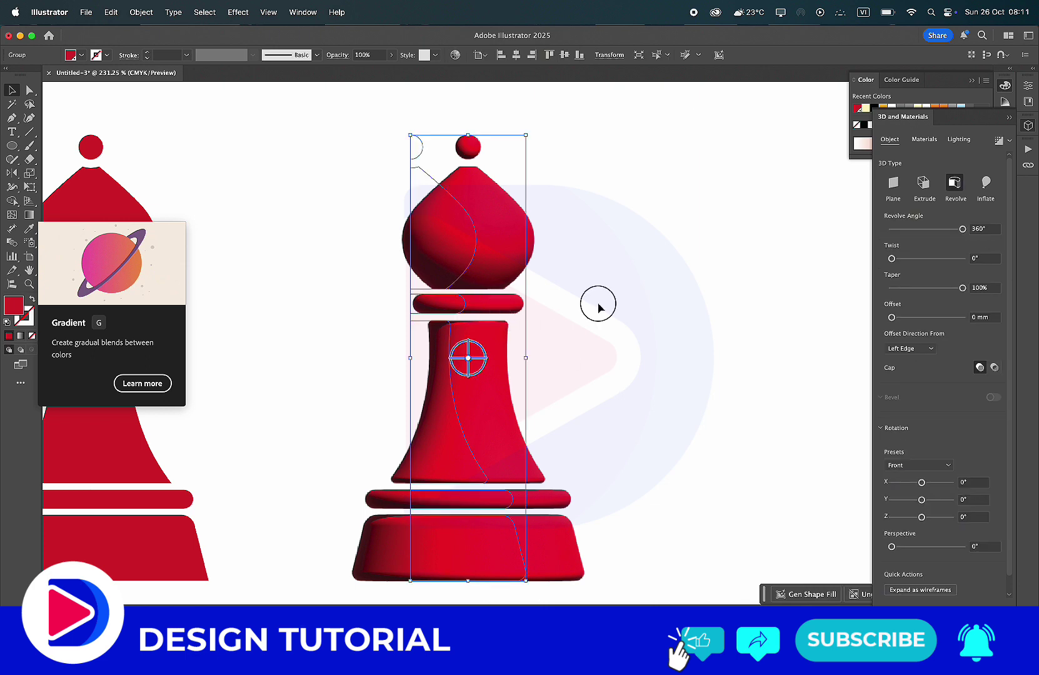
left_click(588, 348)
left_click(501, 254)
left_click(588, 298)
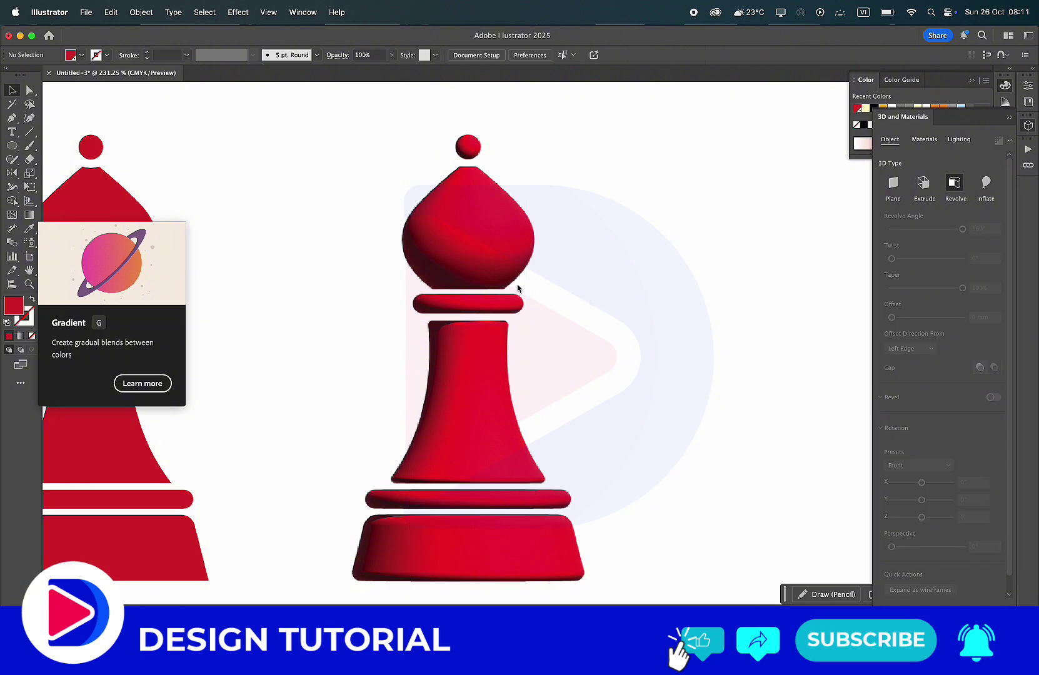
left_click(497, 272)
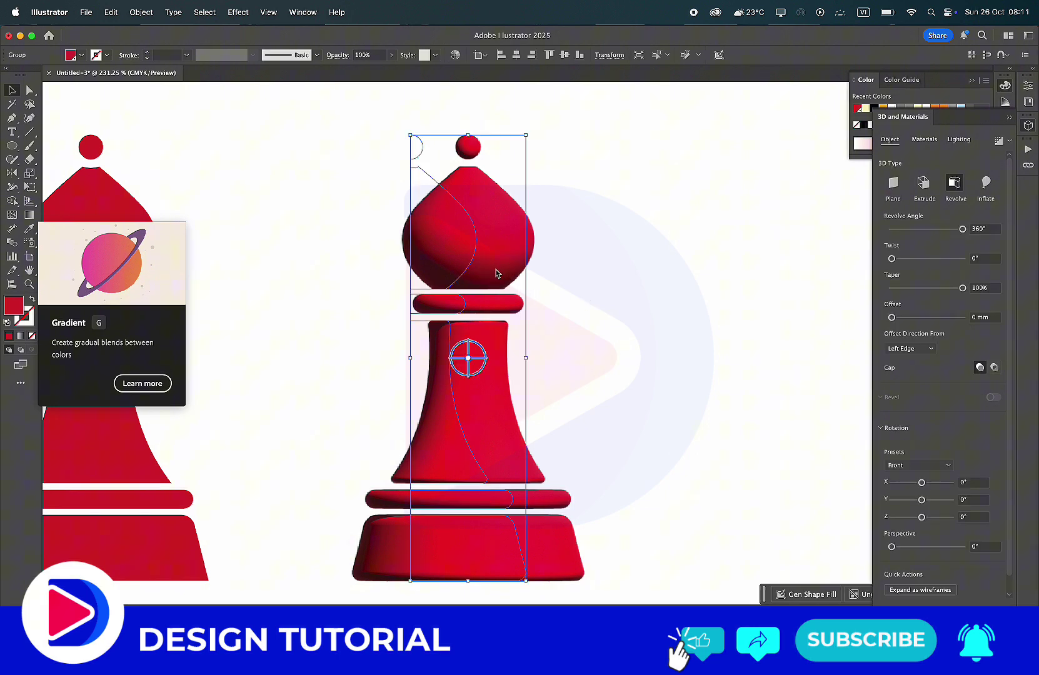
left_click(589, 314)
left_click(471, 246)
left_click(624, 341)
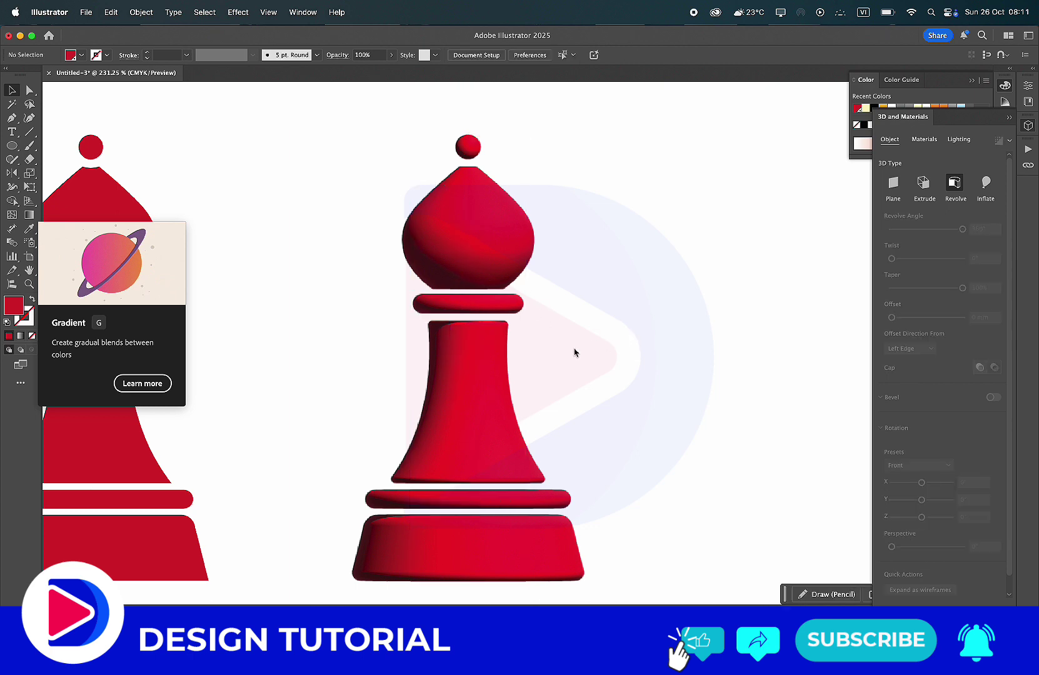
left_click(511, 411)
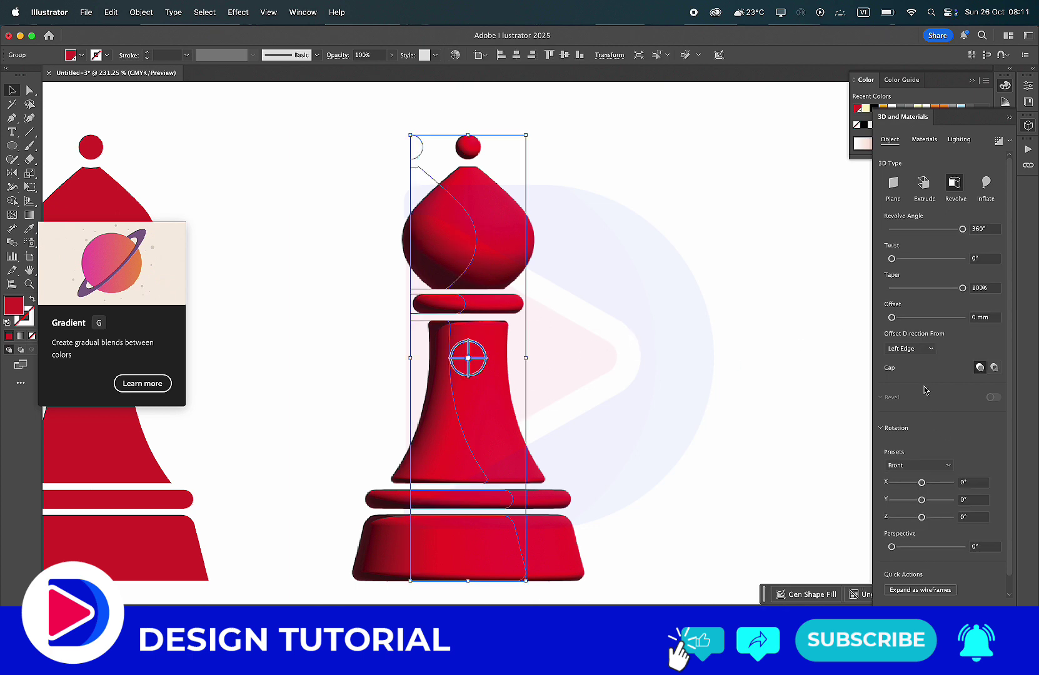
left_click(916, 465)
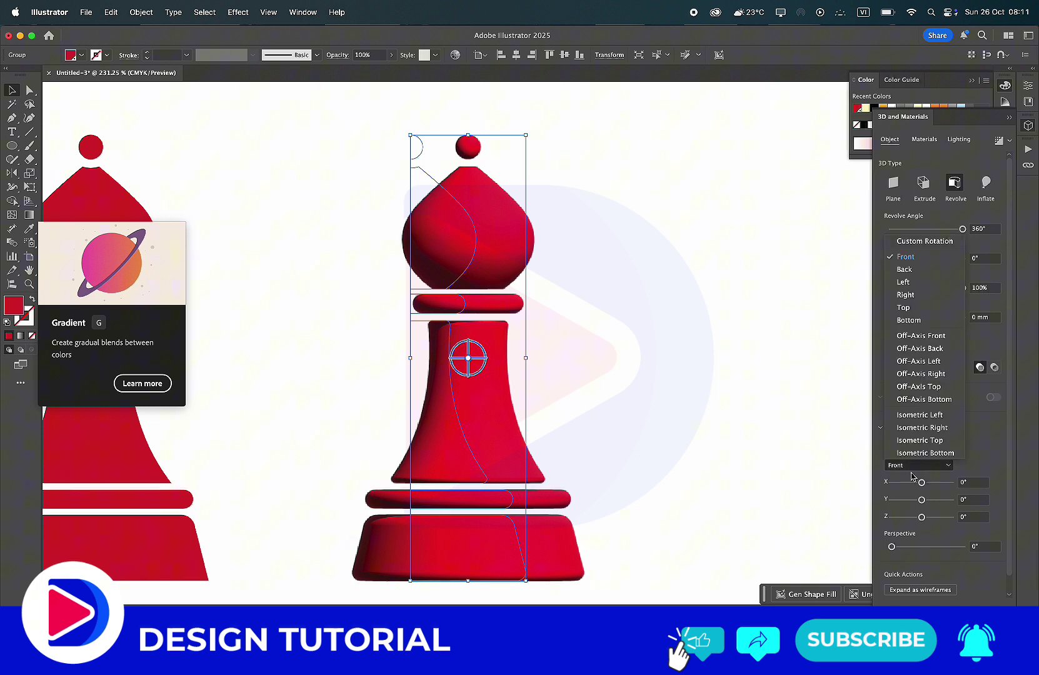
- Switch the bishop to the Off-Axis Front rotation preset and review both bishops
left_click(910, 338)
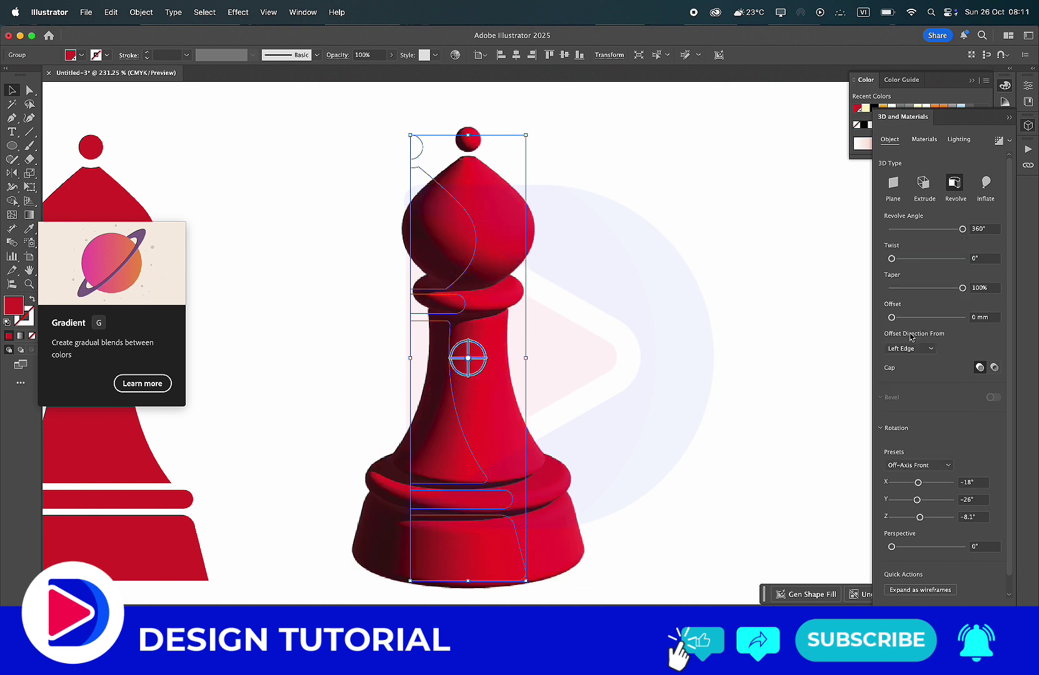
left_click(666, 410)
scroll(664, 404, "down", 1)
scroll(664, 405, "down", 1)
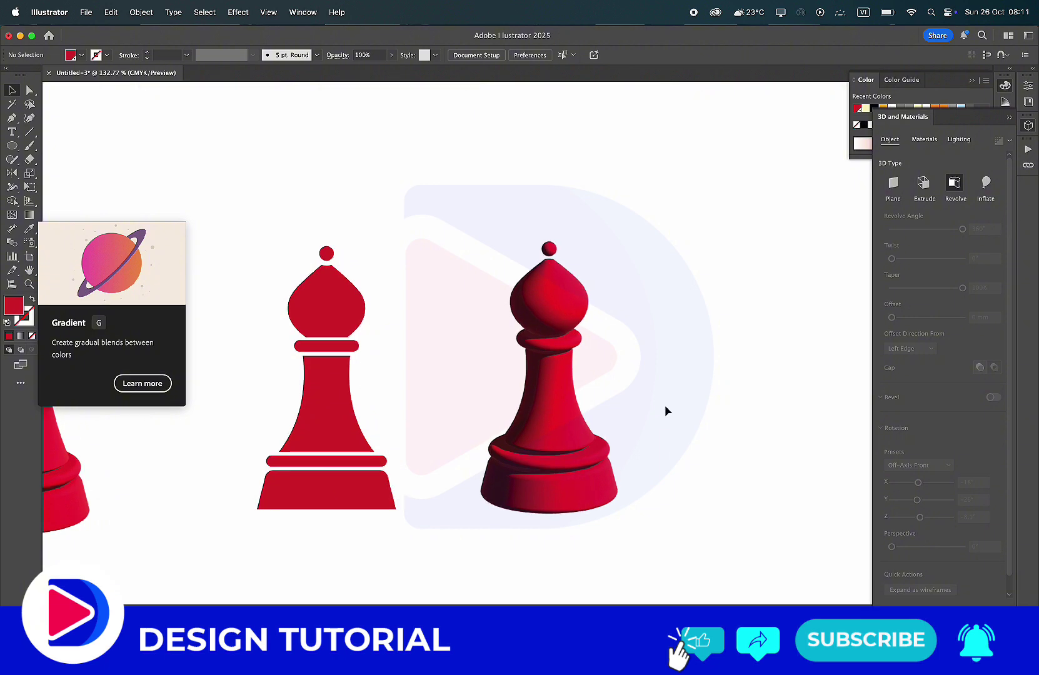
scroll(664, 405, "down", 1)
scroll(665, 405, "down", 1)
scroll(664, 410, "up", 3)
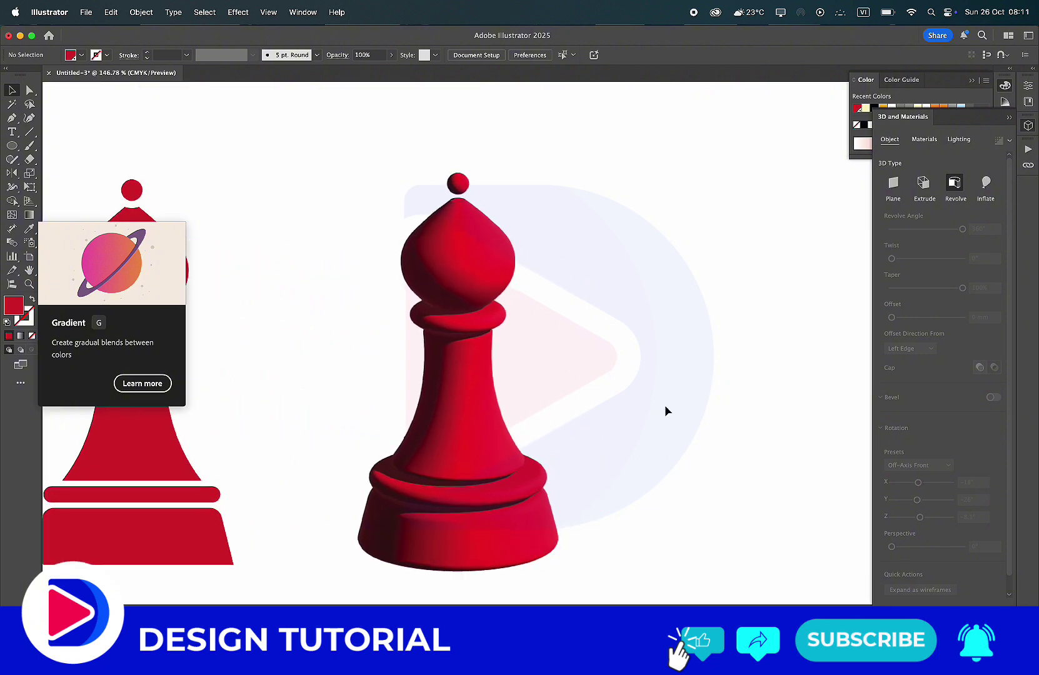
left_click(487, 420)
left_click(614, 419)
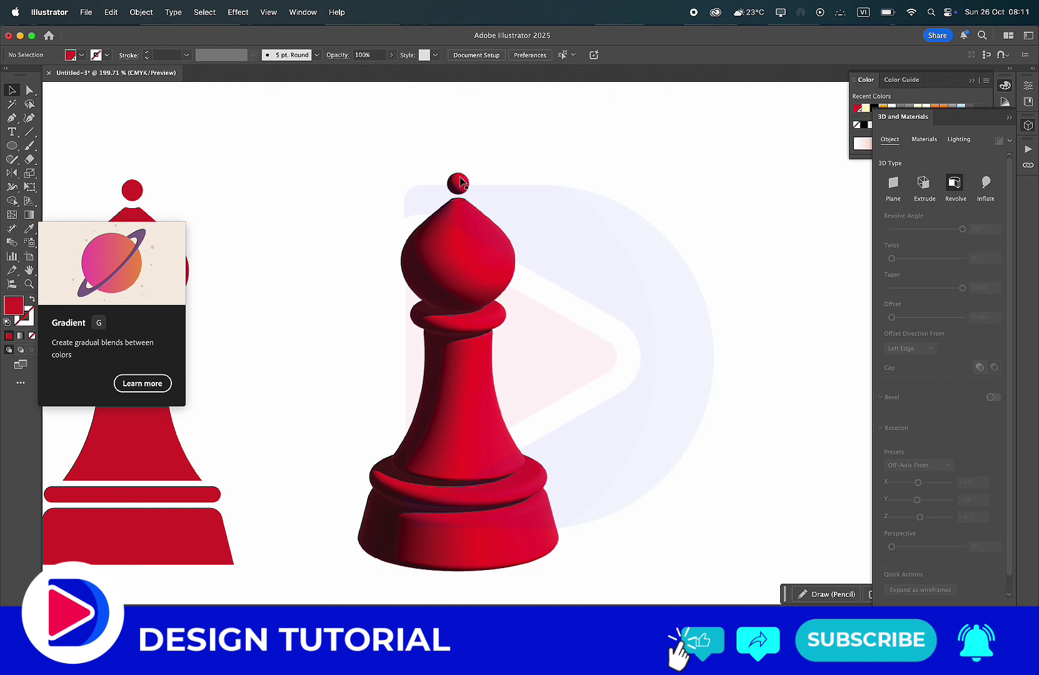
- Zoom into the bishop's top, then enter and exit its group isolation mode
left_click(454, 371)
scroll(415, 220, "up", 10)
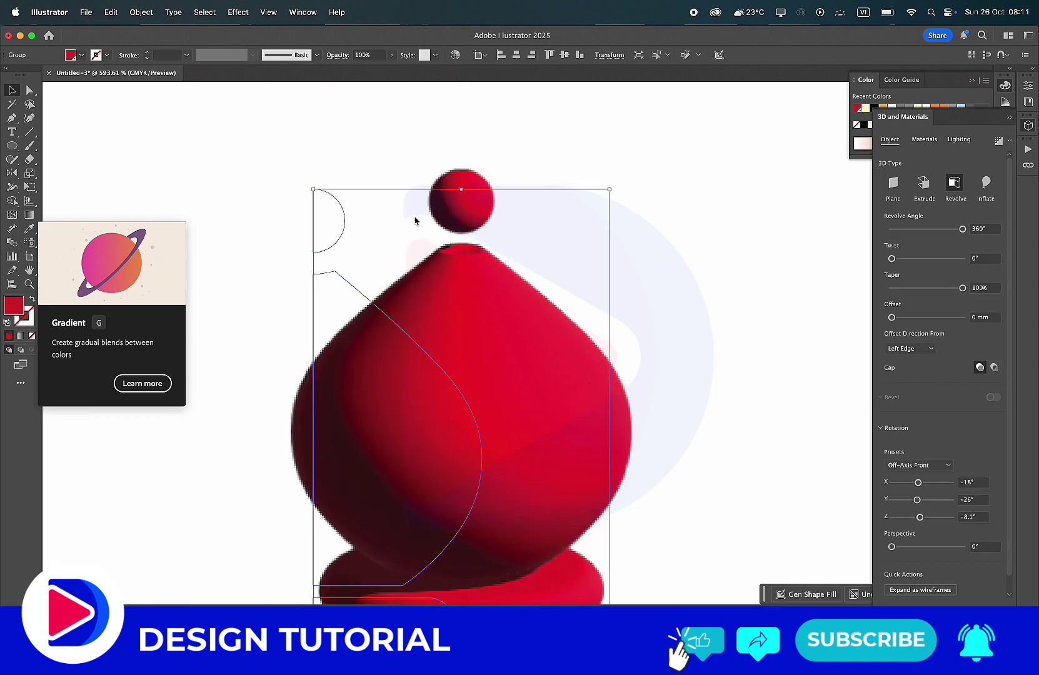
double_click(337, 241)
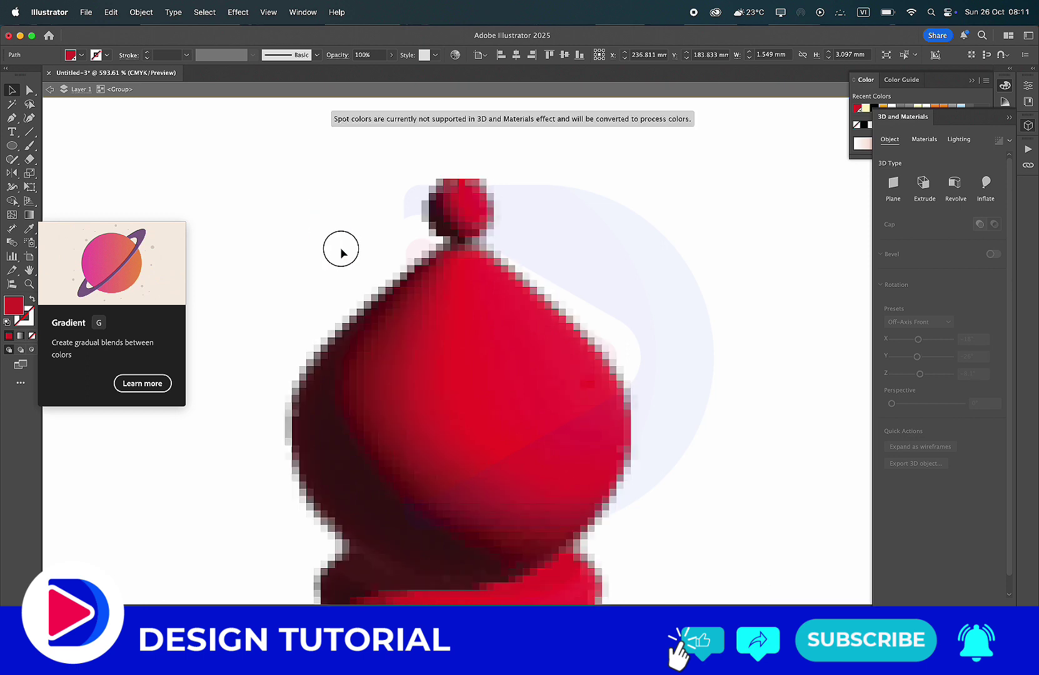
double_click(635, 242)
- Reselect the 3D bishop and show its lighting settings: one light at 70%, 145° rotation
scroll(635, 237, "down", 5)
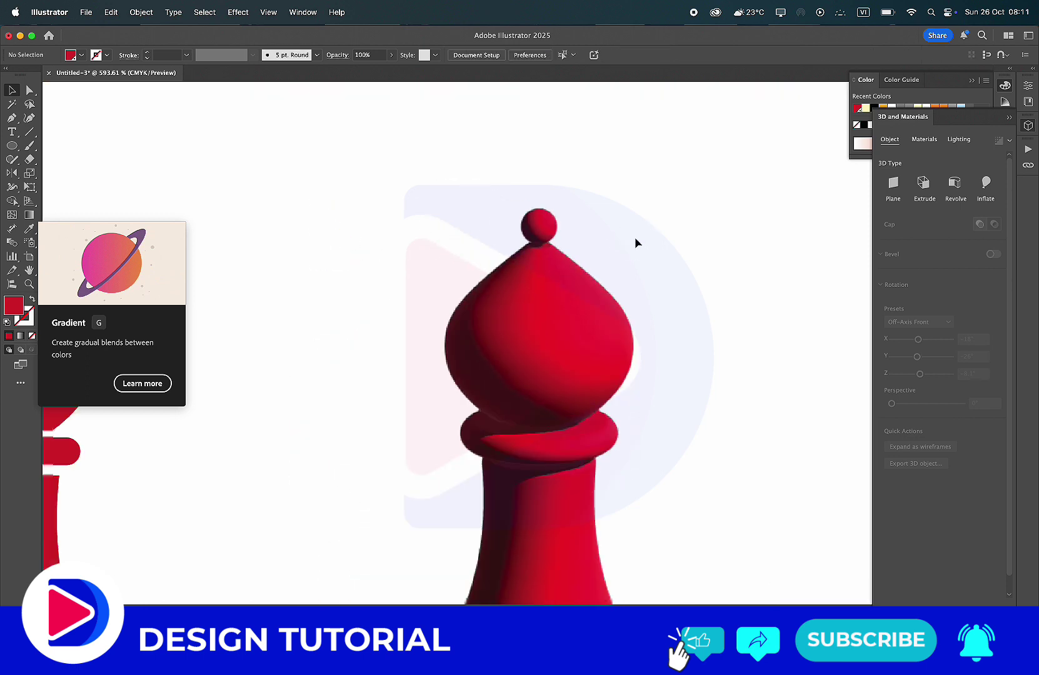
scroll(634, 239, "down", 5)
scroll(621, 262, "down", 5)
scroll(601, 327, "up", 3)
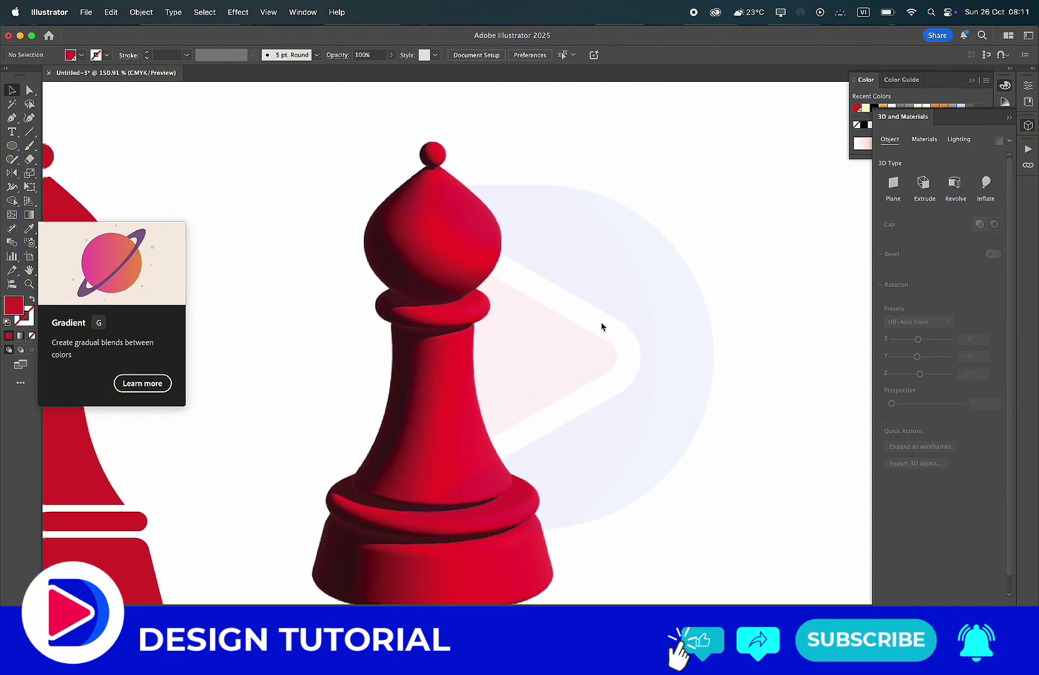
scroll(494, 325, "left", 2)
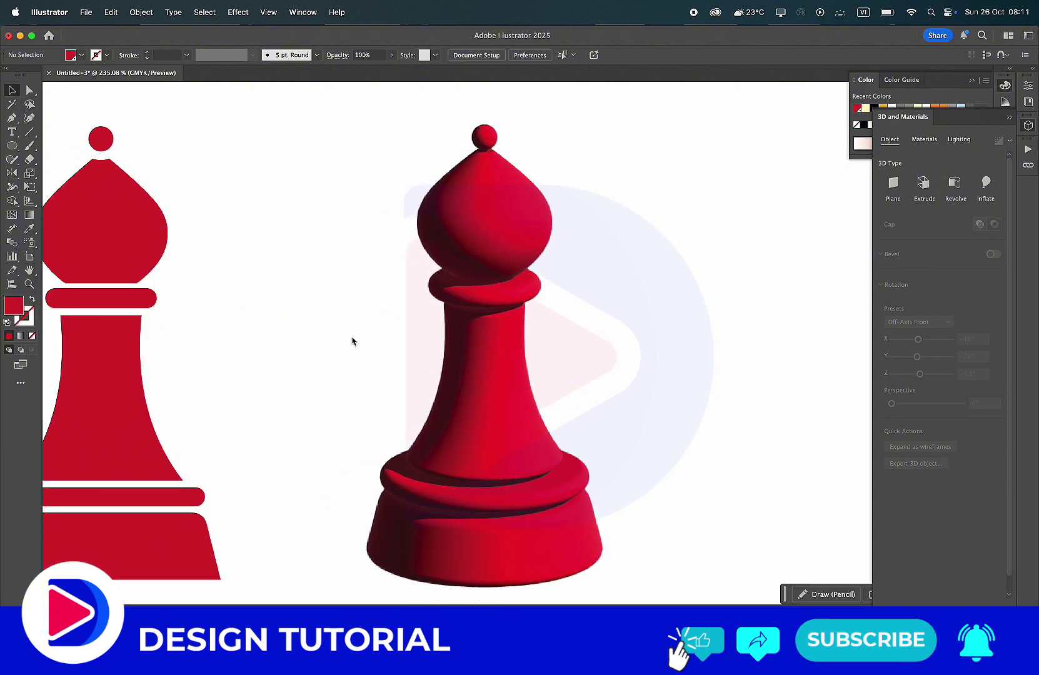
scroll(447, 413, "down", 5)
scroll(448, 412, "down", 1)
scroll(448, 412, "up", 2)
scroll(447, 412, "up", 2)
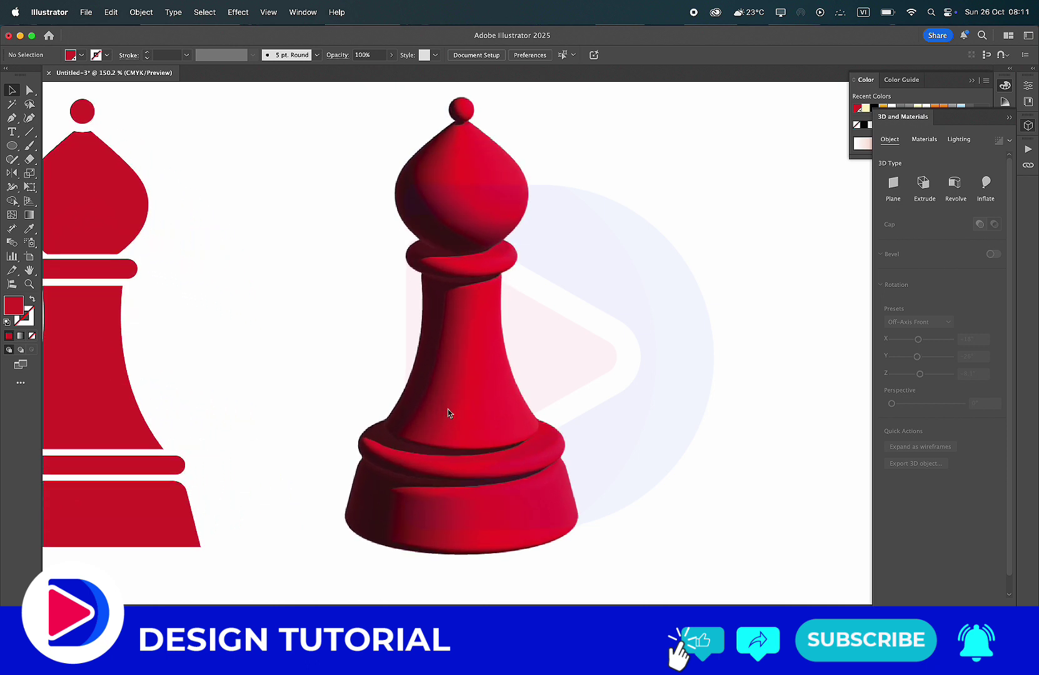
left_click(448, 412)
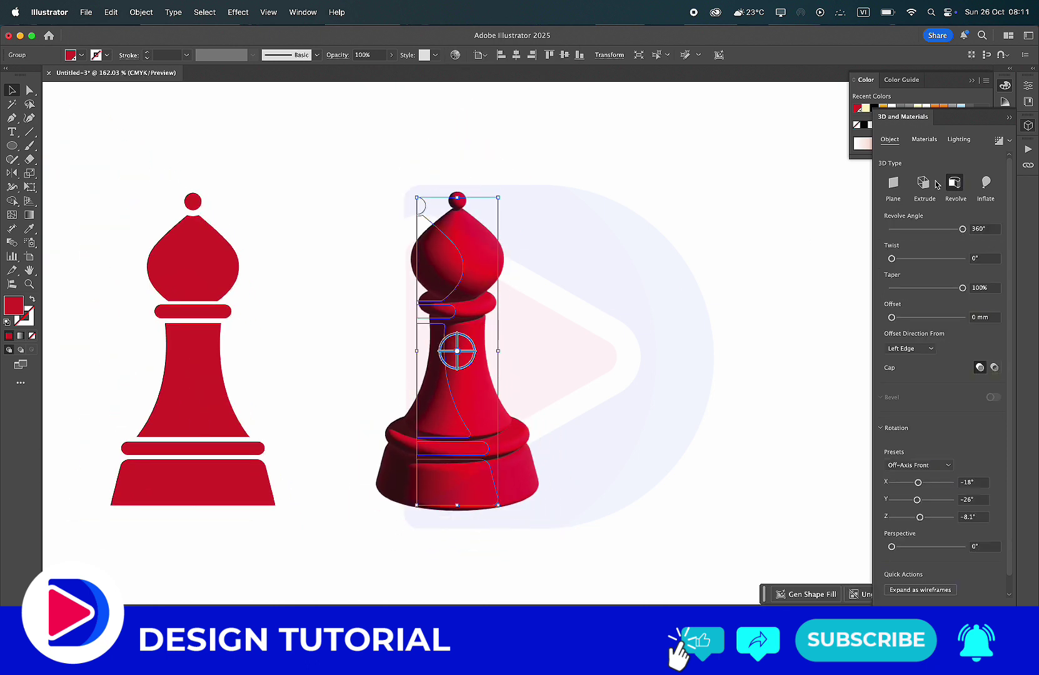
left_click(960, 141)
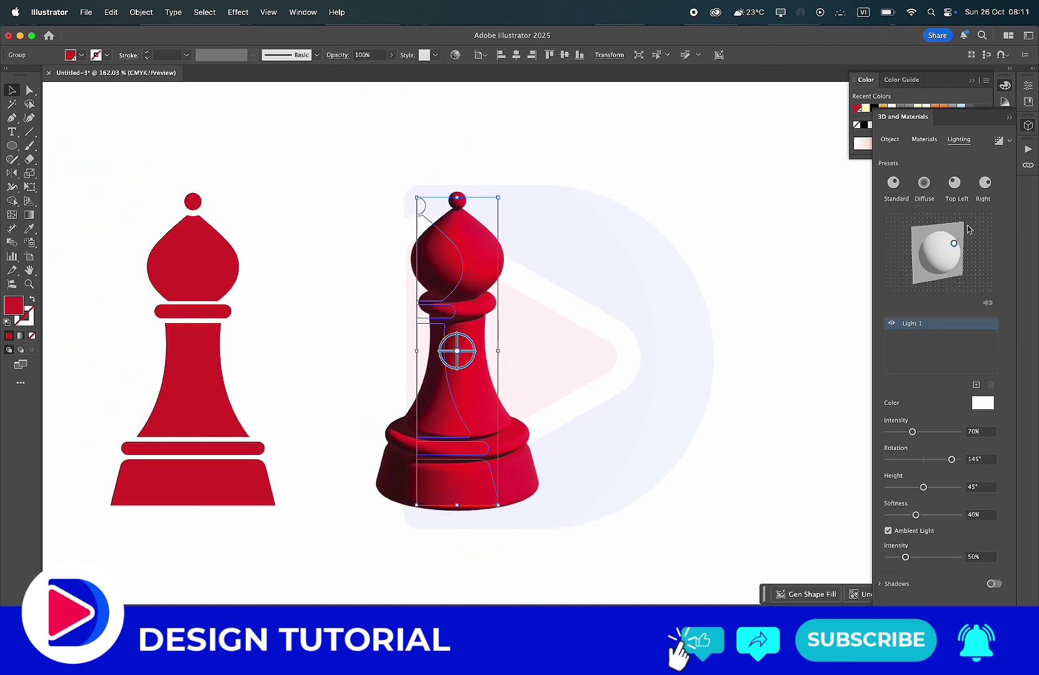
- Move the light toward the front, try Right lighting, then settle on Standard lighting
mouse_move(954, 246)
left_mouse_down()
mouse_move(942, 247)
mouse_move(961, 268)
mouse_move(925, 228)
left_mouse_up()
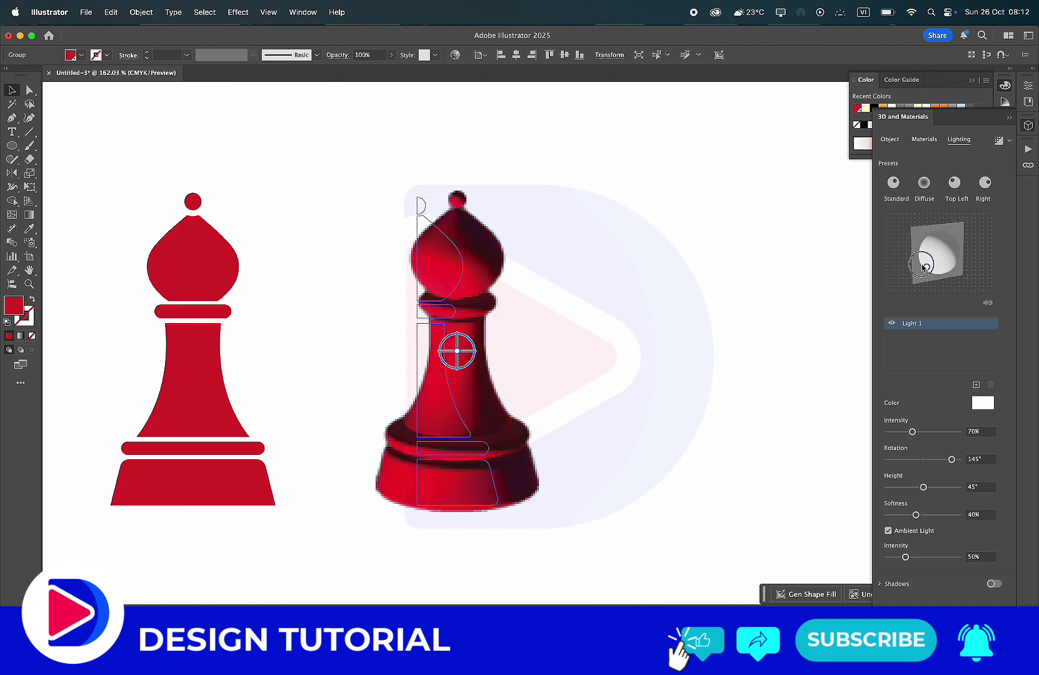
left_click(983, 182)
left_click(894, 183)
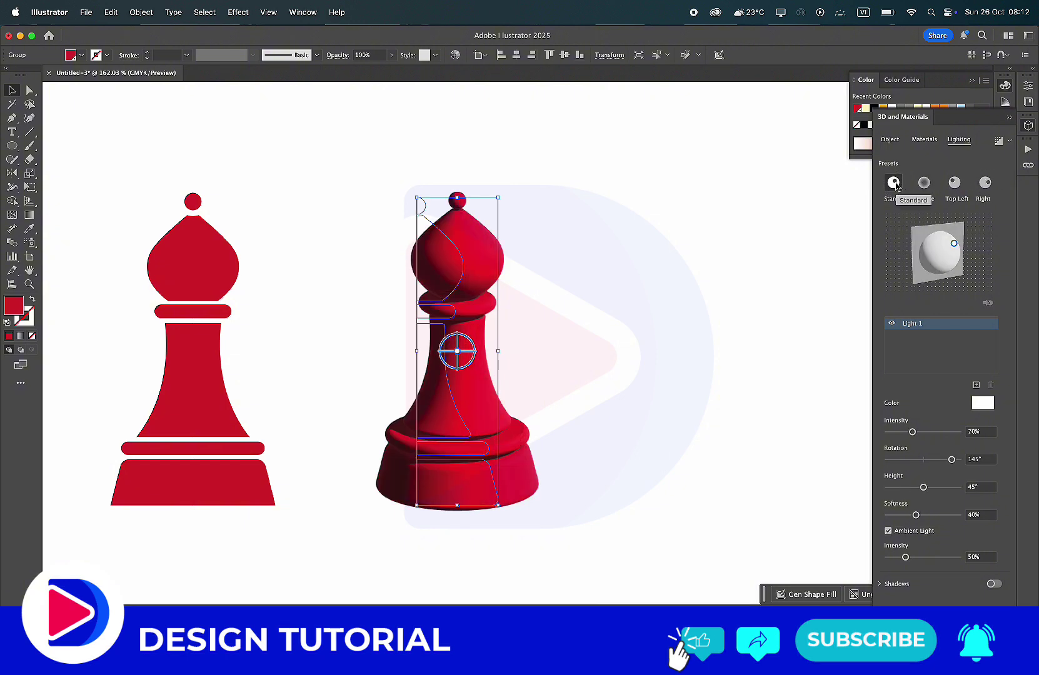
- Preview concrete, Oxford Fabric and Fine Leather materials on the bishop
left_click(923, 139)
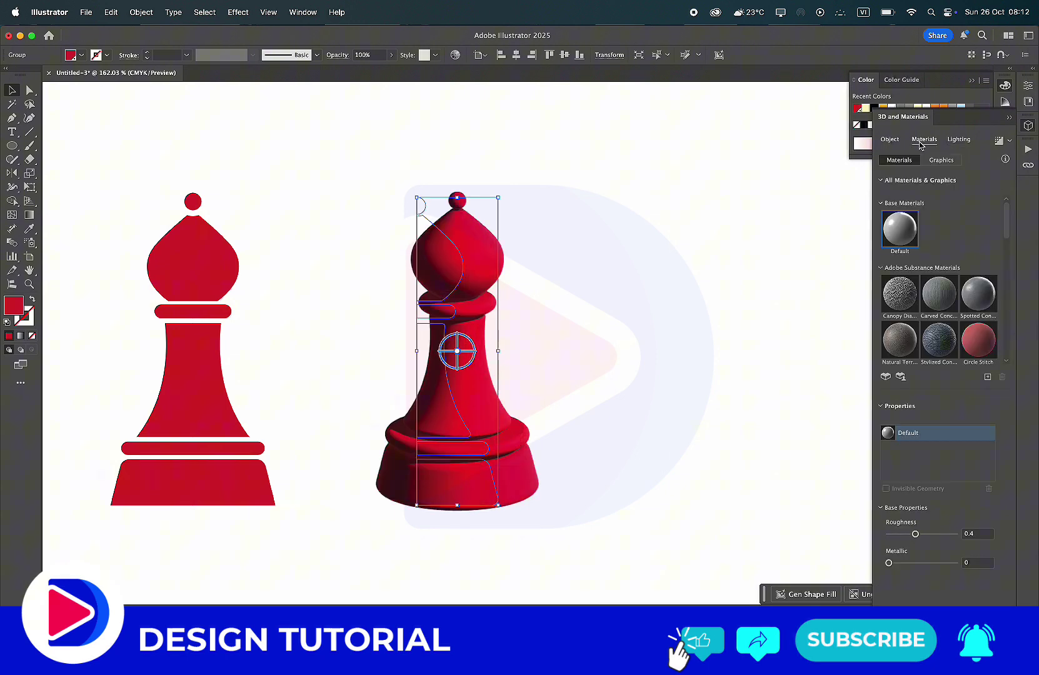
left_click(897, 301)
left_click(943, 342)
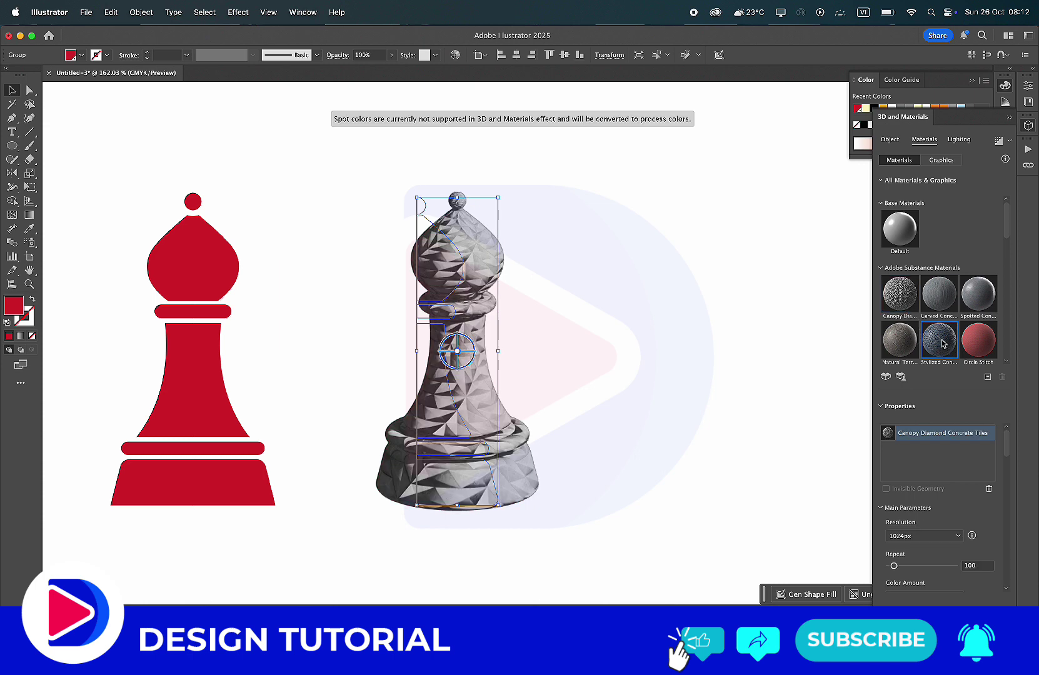
scroll(943, 342, "down", 4)
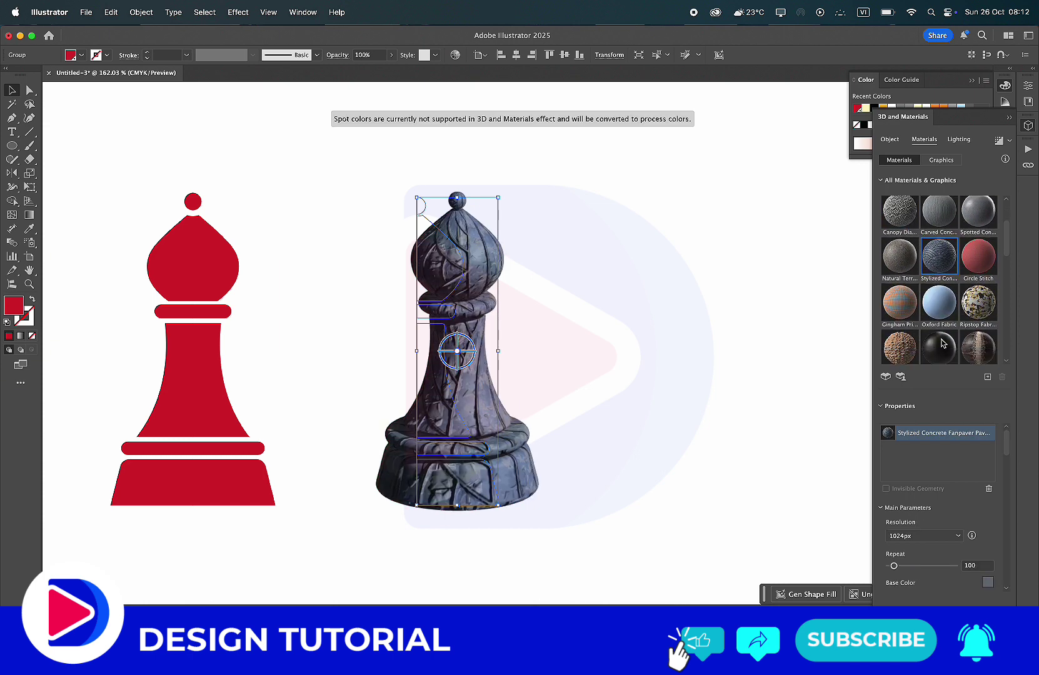
left_click(934, 316)
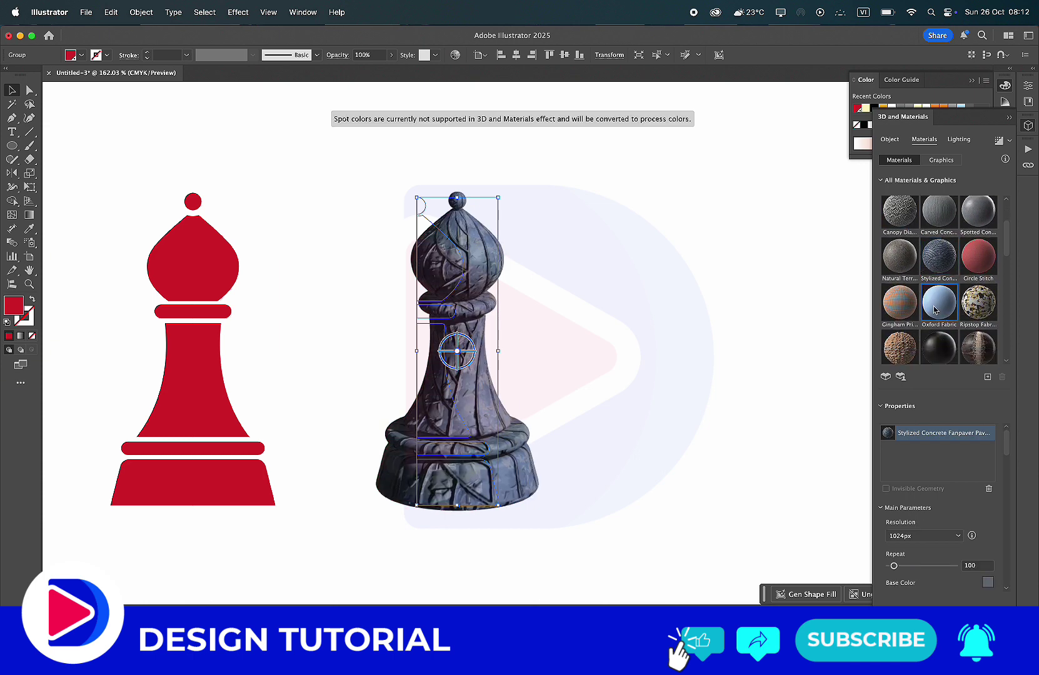
left_click(939, 354)
- Try Marble Paint and Zinc Spade Pattern, then apply Gold Leaf Fold and preview it
scroll(940, 354, "down", 3)
scroll(940, 355, "down", 2)
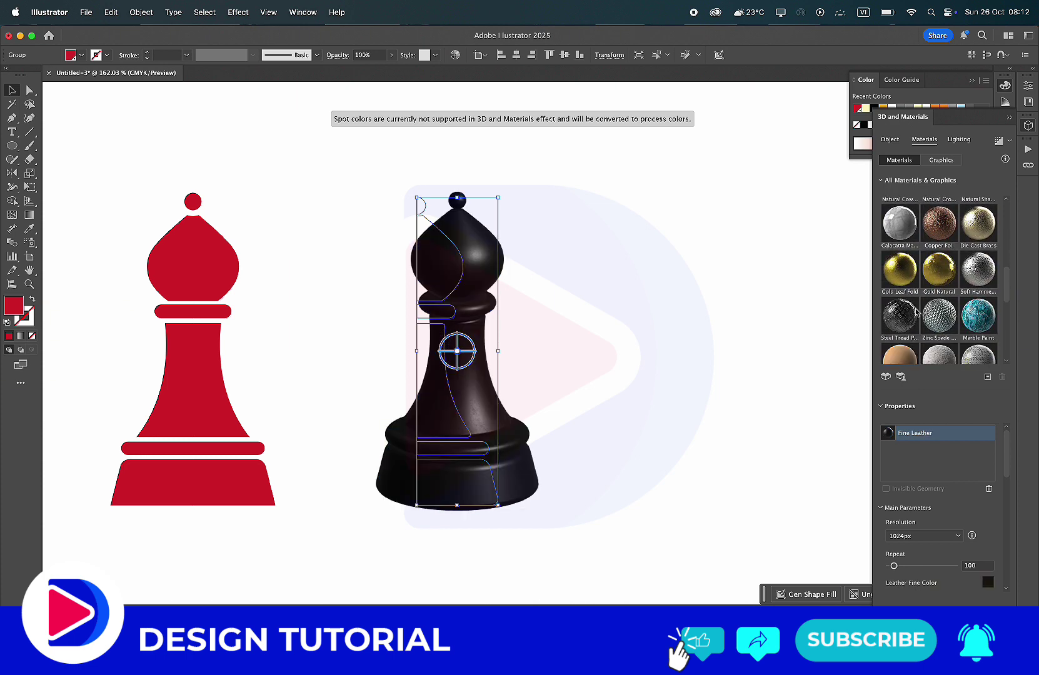
left_click(979, 319)
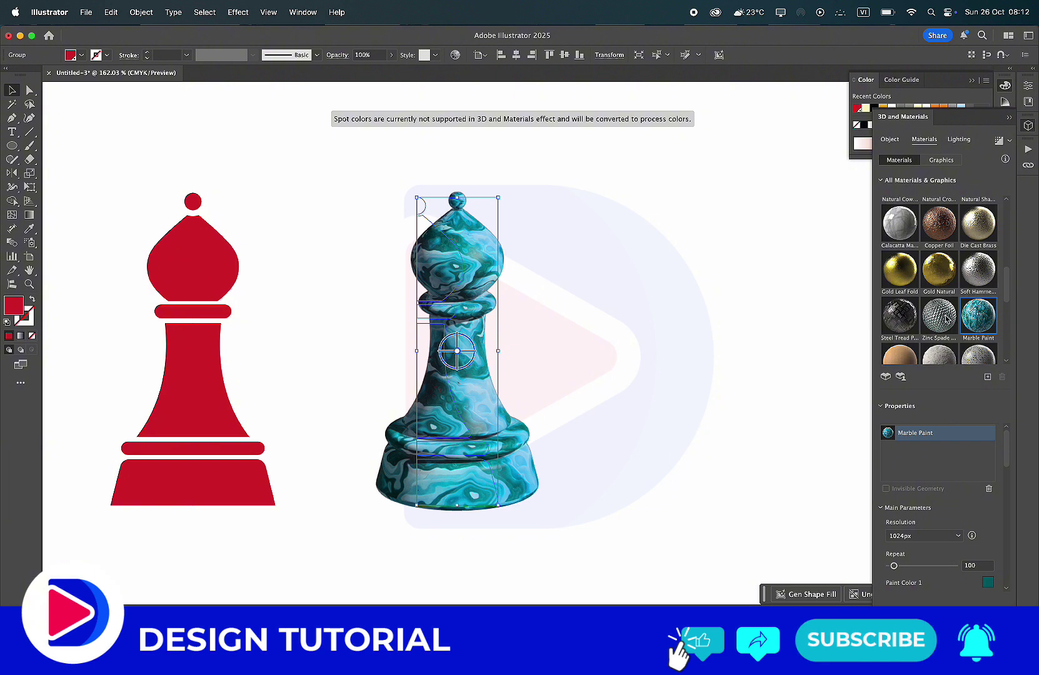
left_click(943, 318)
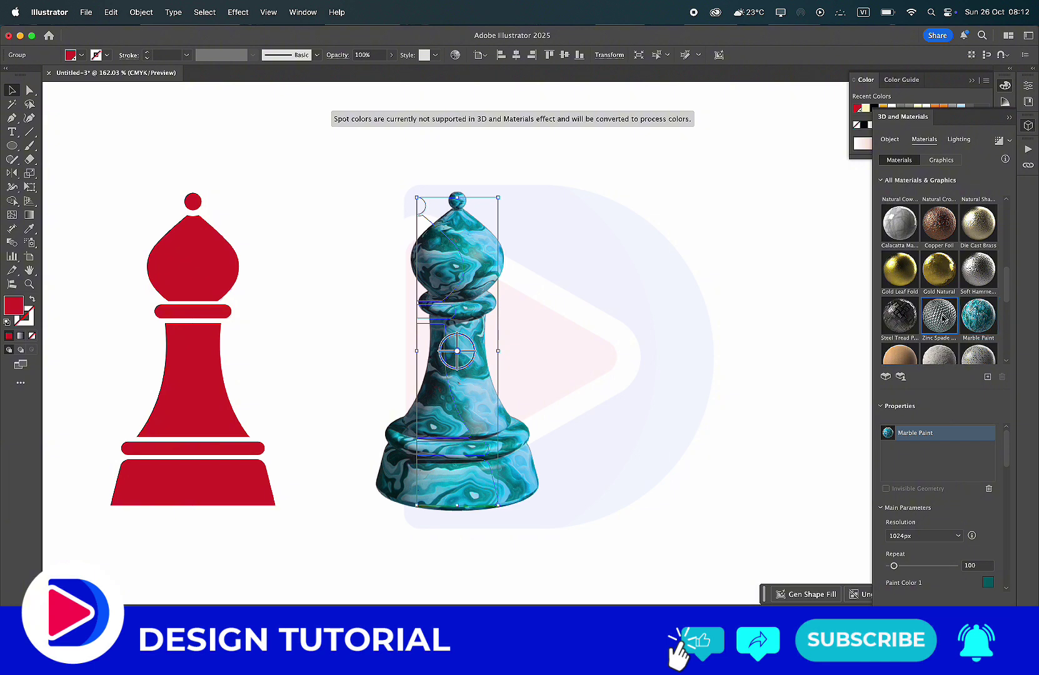
left_click(901, 273)
scroll(925, 300, "down", 3)
scroll(941, 335, "down", 5)
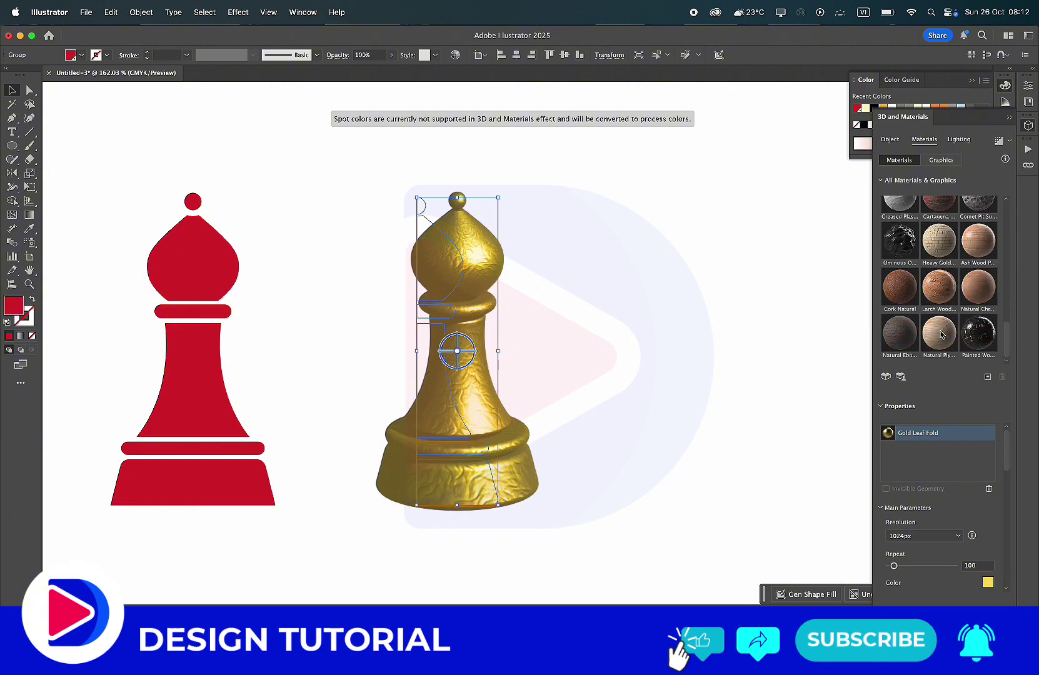
left_click(567, 351)
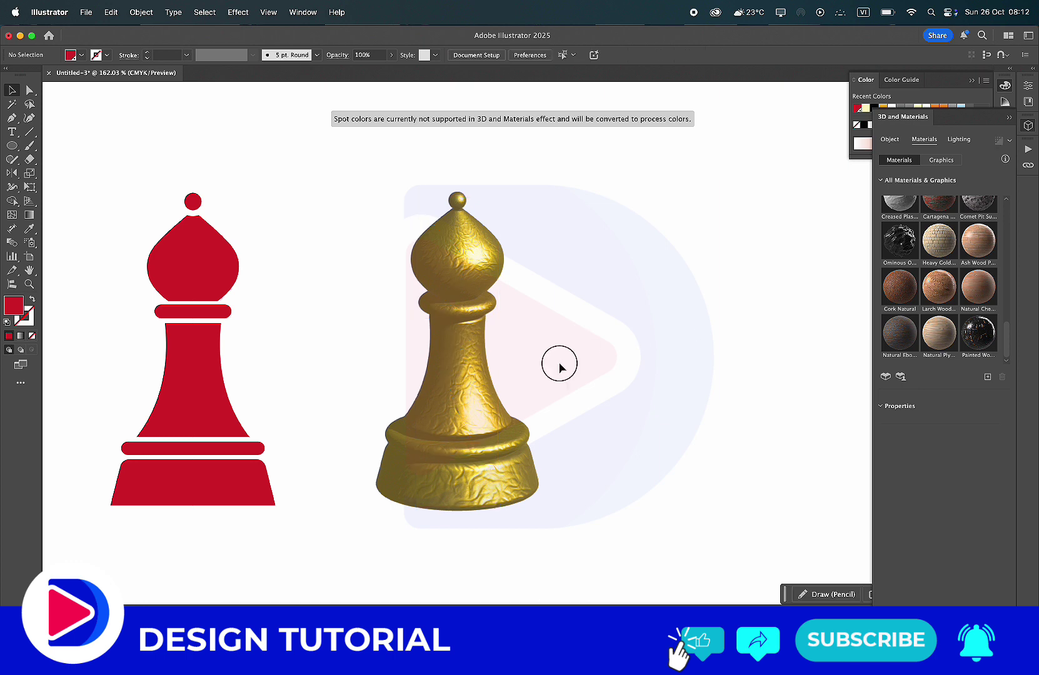
- Reposition the light around the gold bishop and check the lighting
left_click(430, 438)
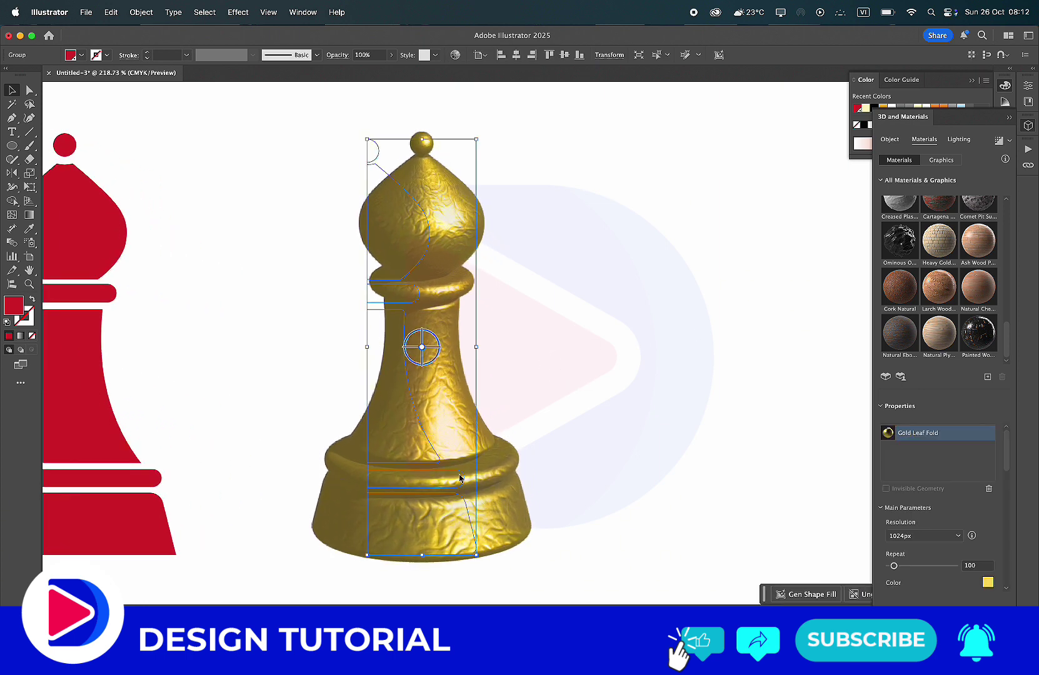
mouse_move(410, 348)
left_mouse_down()
mouse_move(502, 373)
mouse_move(393, 350)
mouse_move(412, 347)
left_mouse_up()
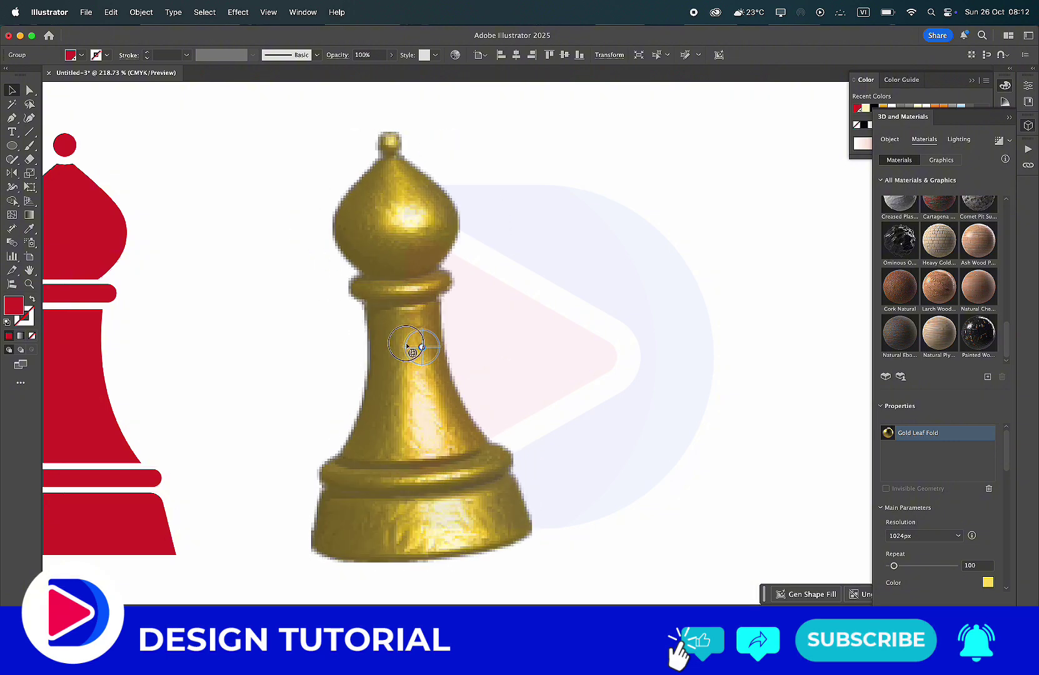
left_click(547, 348)
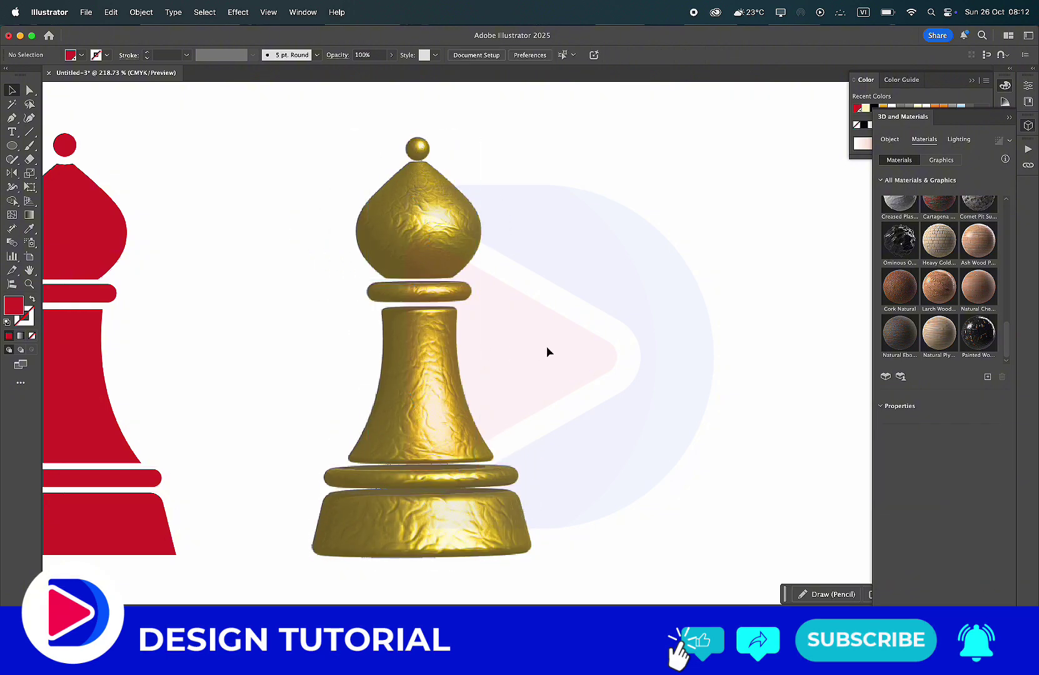
scroll(547, 348, "down", 3)
- Set the gold bishop's rotation preset back to Off-Axis Front and preview it
left_click(468, 375)
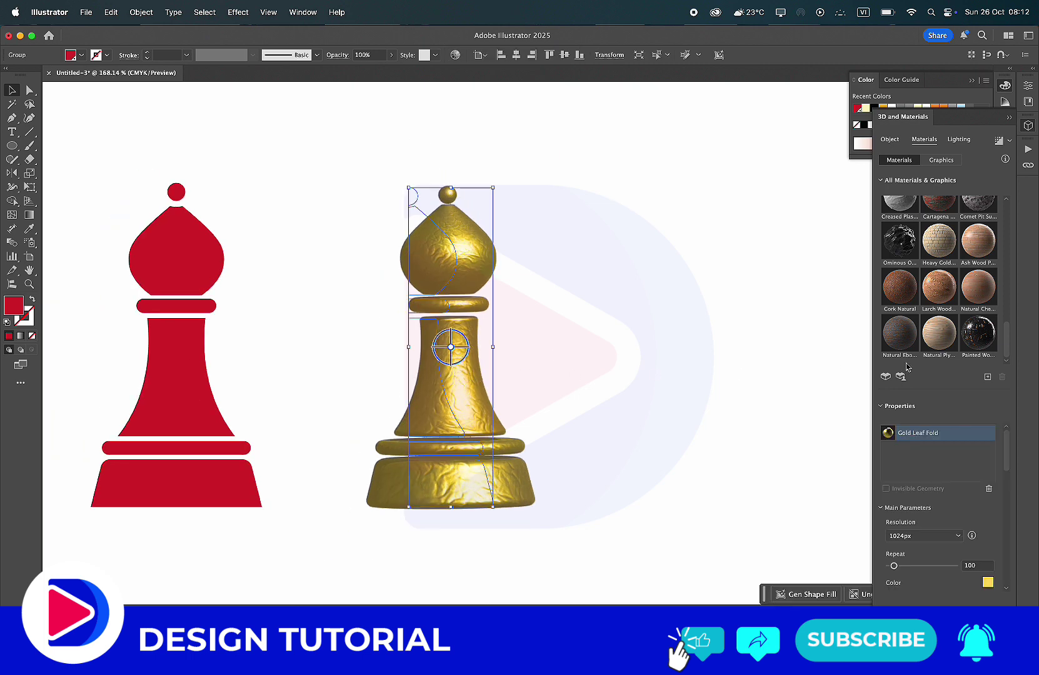
scroll(959, 466, "down", 5)
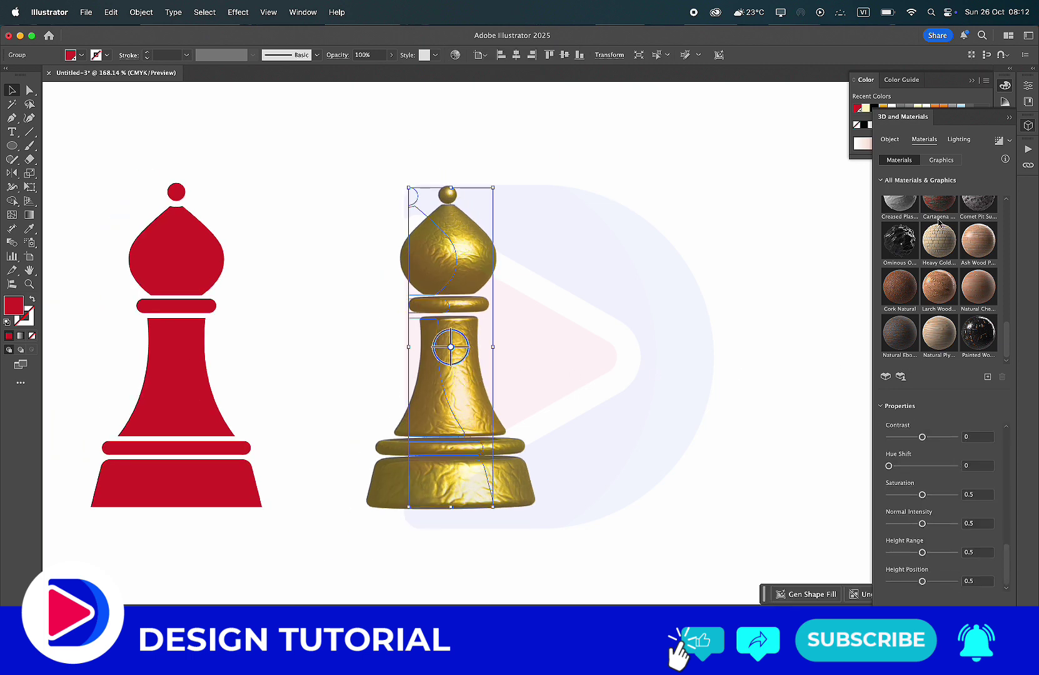
left_click(890, 140)
scroll(931, 437, "down", 1)
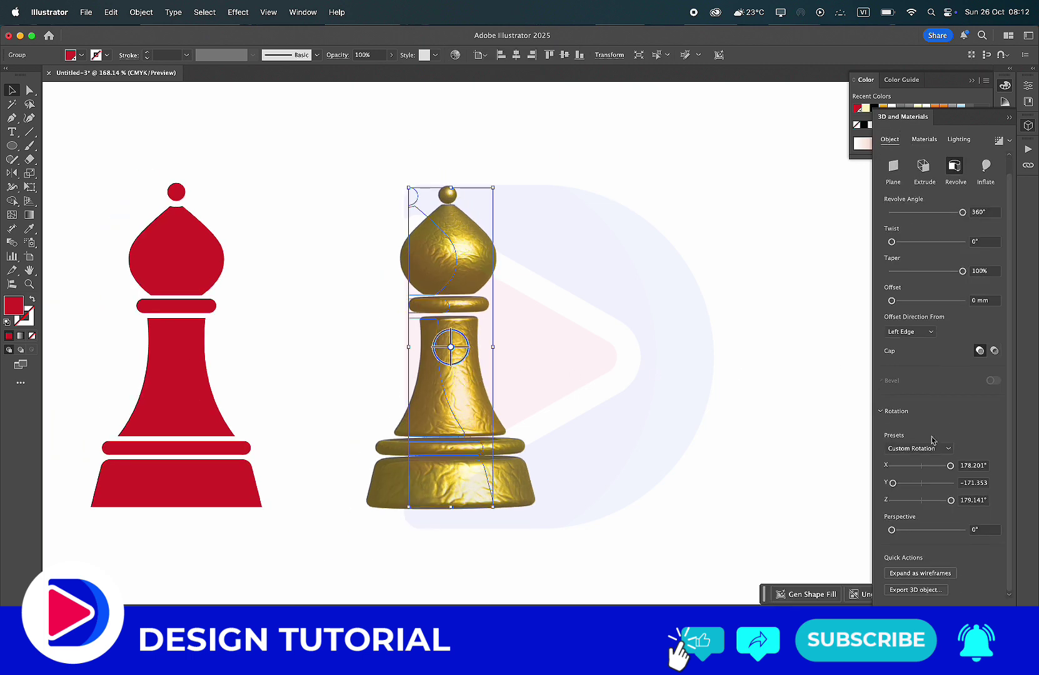
left_click(921, 448)
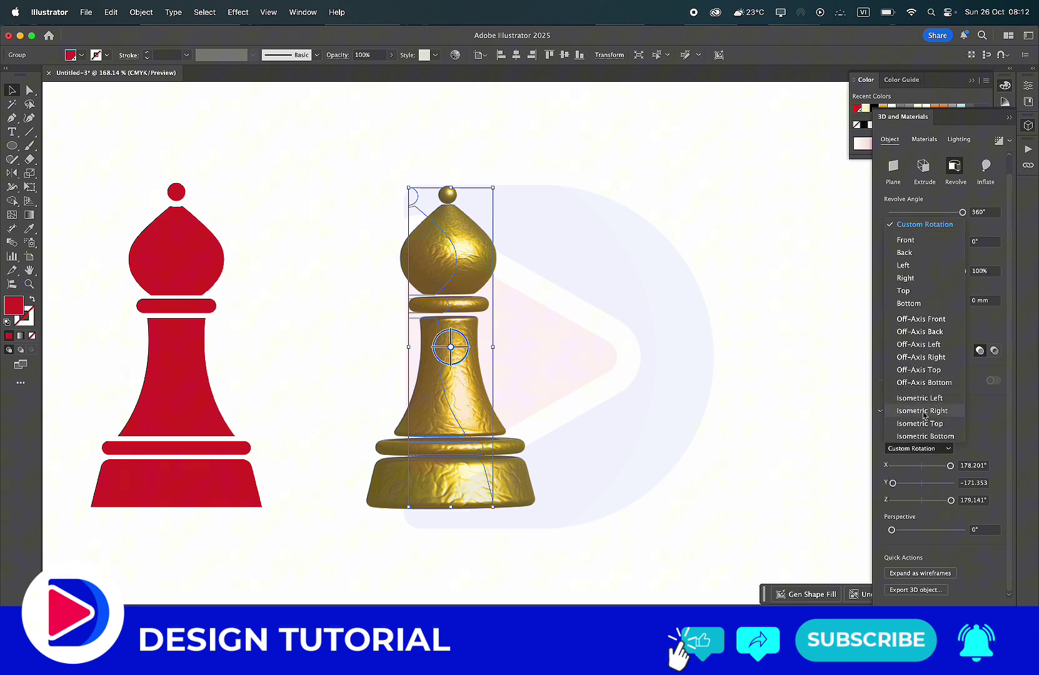
left_click(917, 320)
left_click(744, 365)
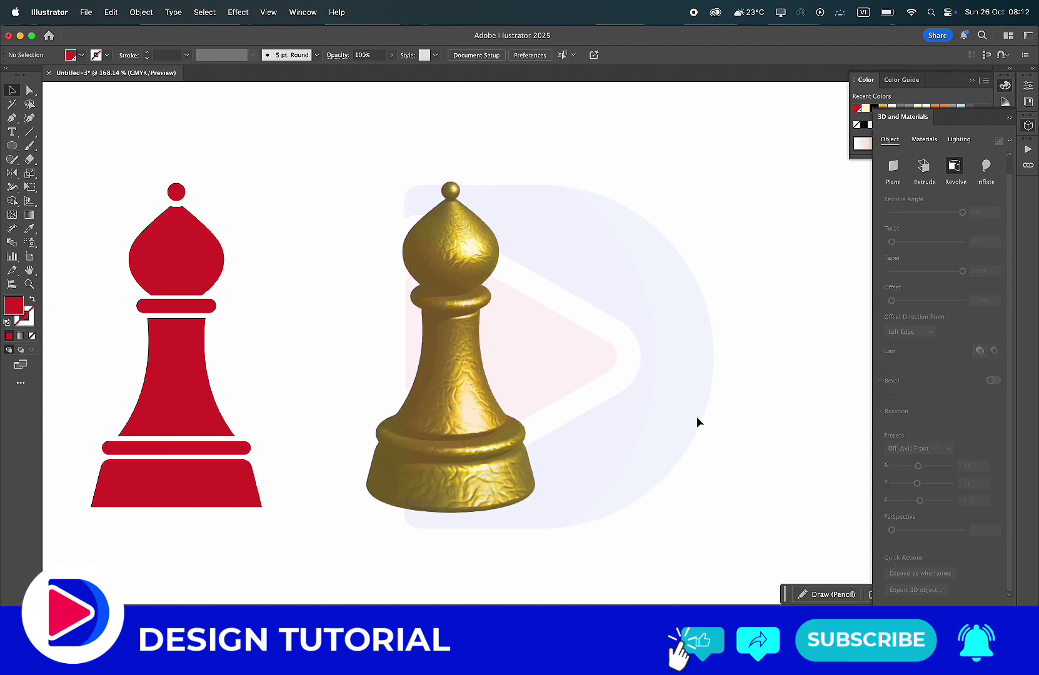
scroll(666, 420, "left", 3)
- Test a sampled fill on the flat bishop with the Eyedropper, then restore its red fill
left_click_drag(330, 175, 194, 524)
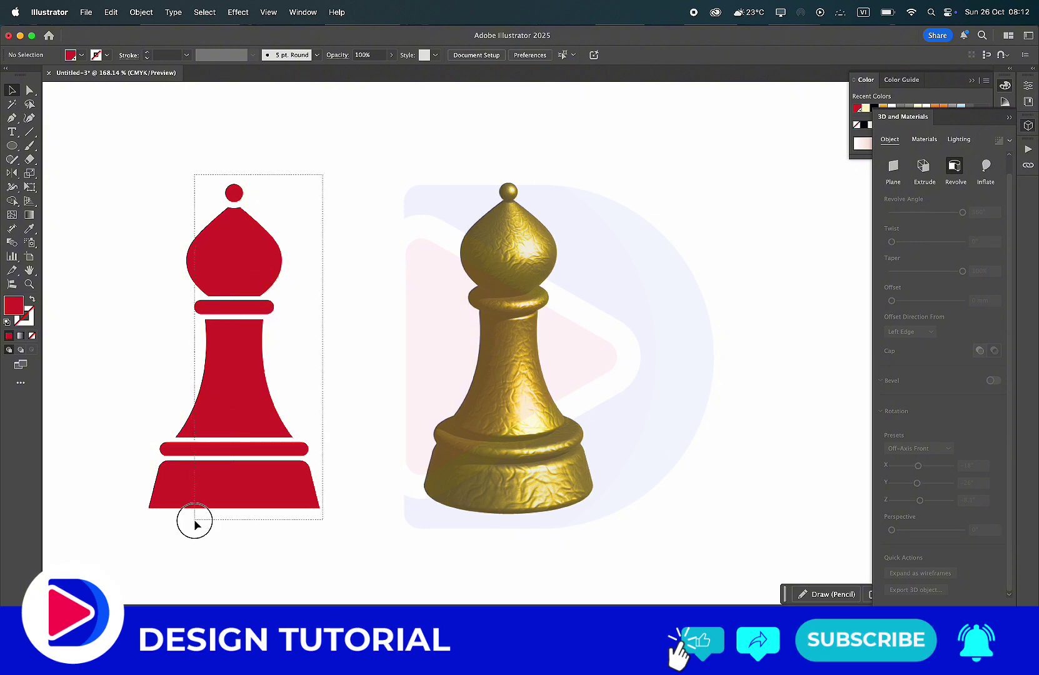
key("i")
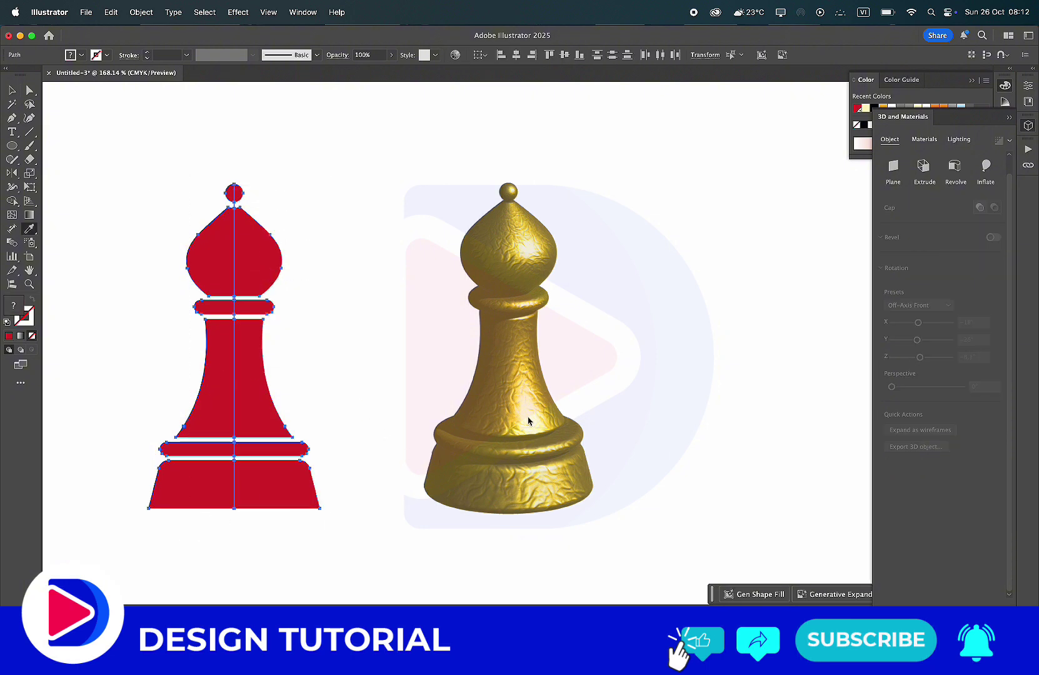
left_click(528, 420)
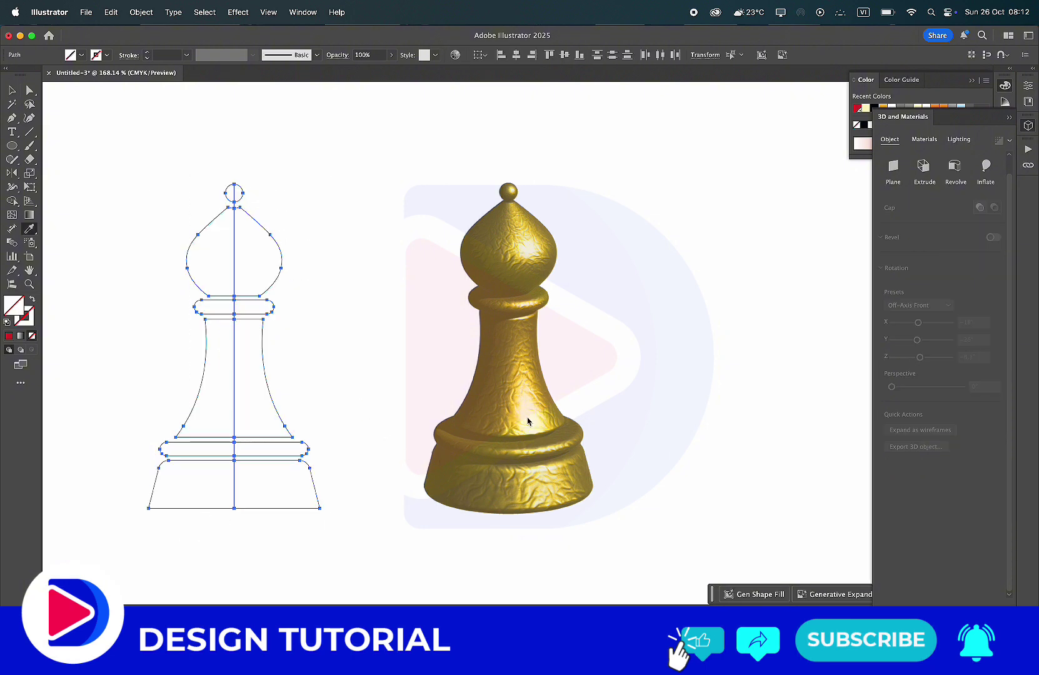
left_click(535, 484)
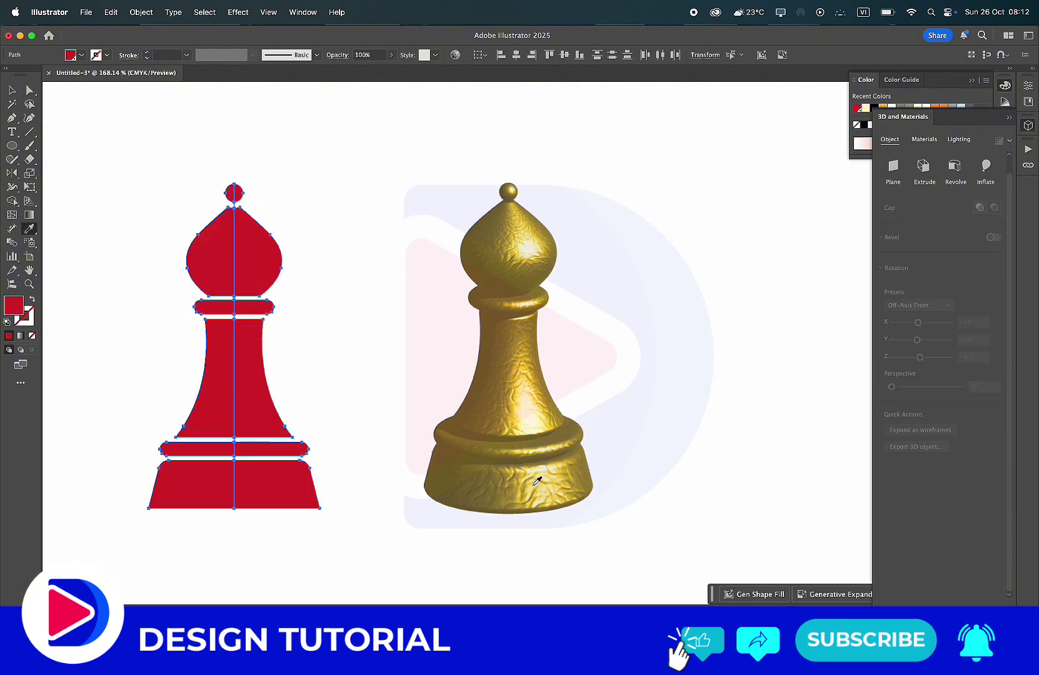
key("v")
left_click(347, 431)
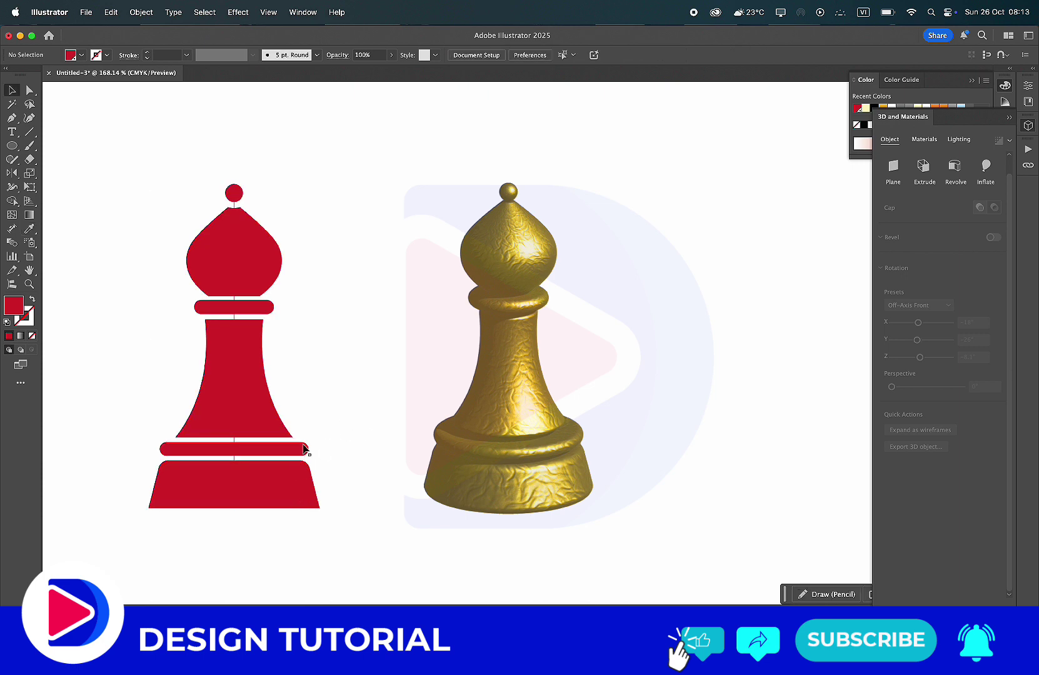
- Inspect the thin centre line inside the red bishop and collapse the 3D and Materials panel
left_click(330, 357)
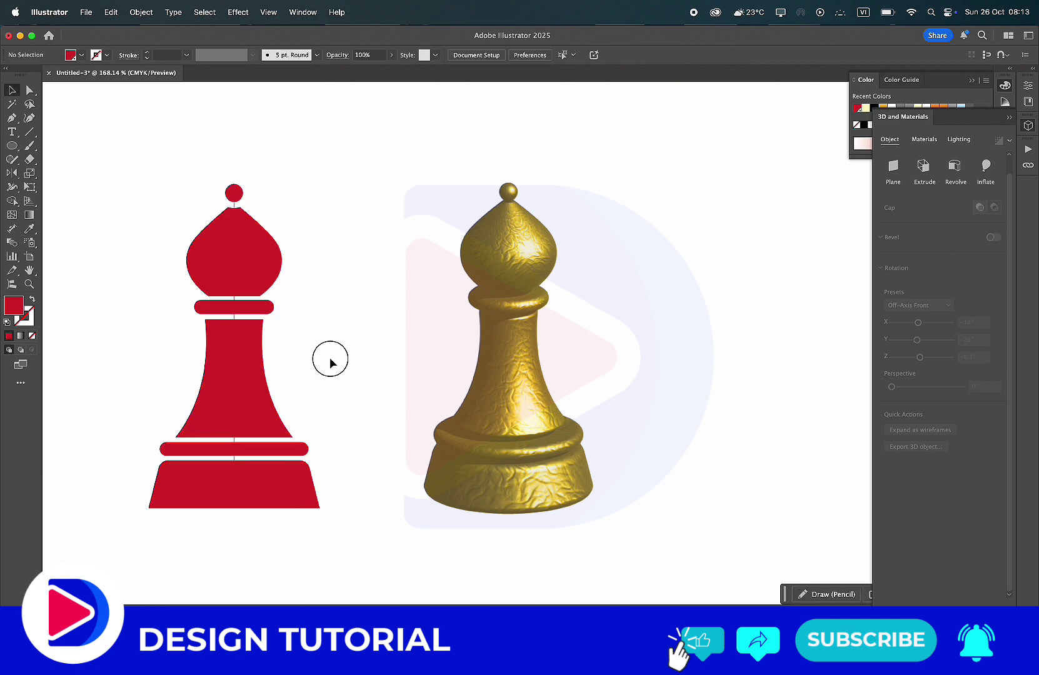
left_click(233, 310)
left_click(286, 328)
scroll(318, 324, "up", 1)
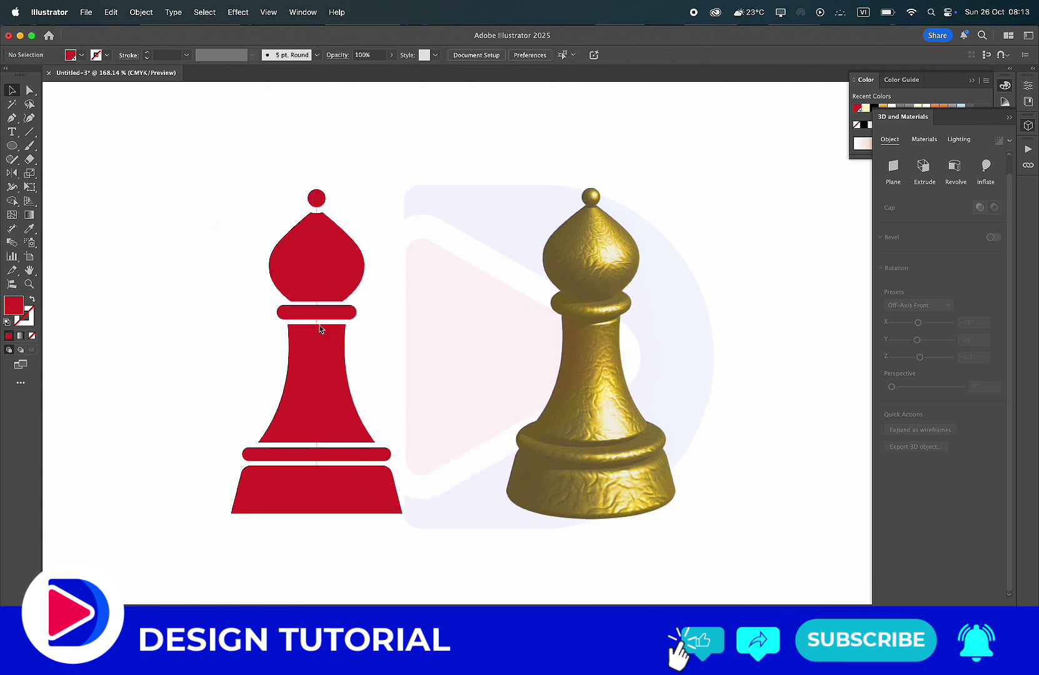
scroll(320, 325, "up", 1)
scroll(324, 329, "up", 1)
left_click(299, 334)
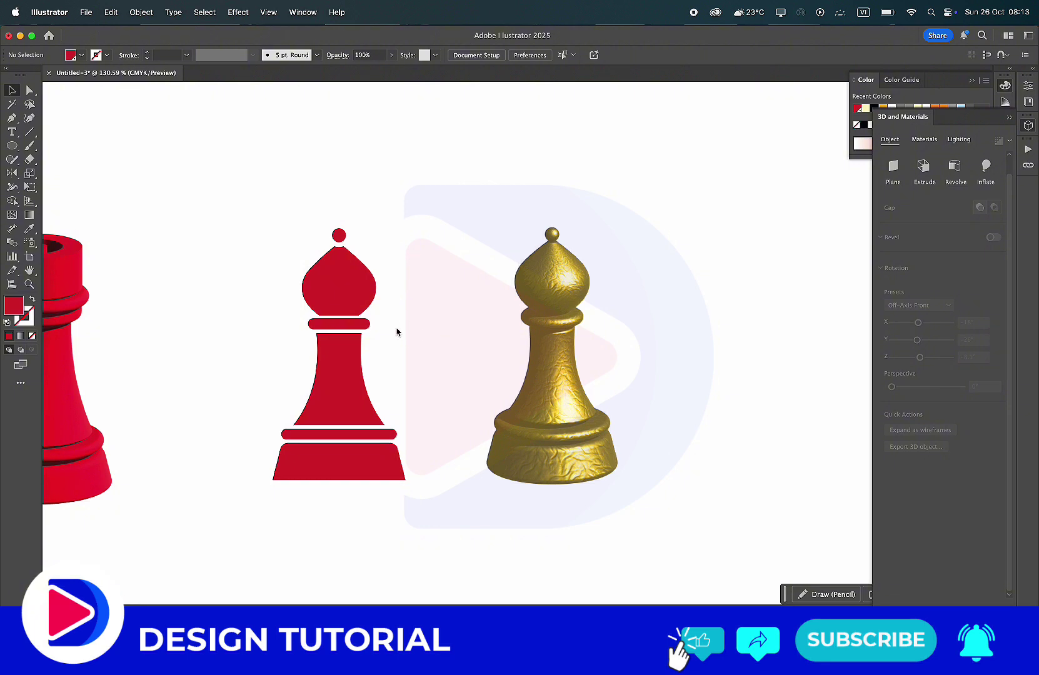
scroll(396, 332, "up", 2)
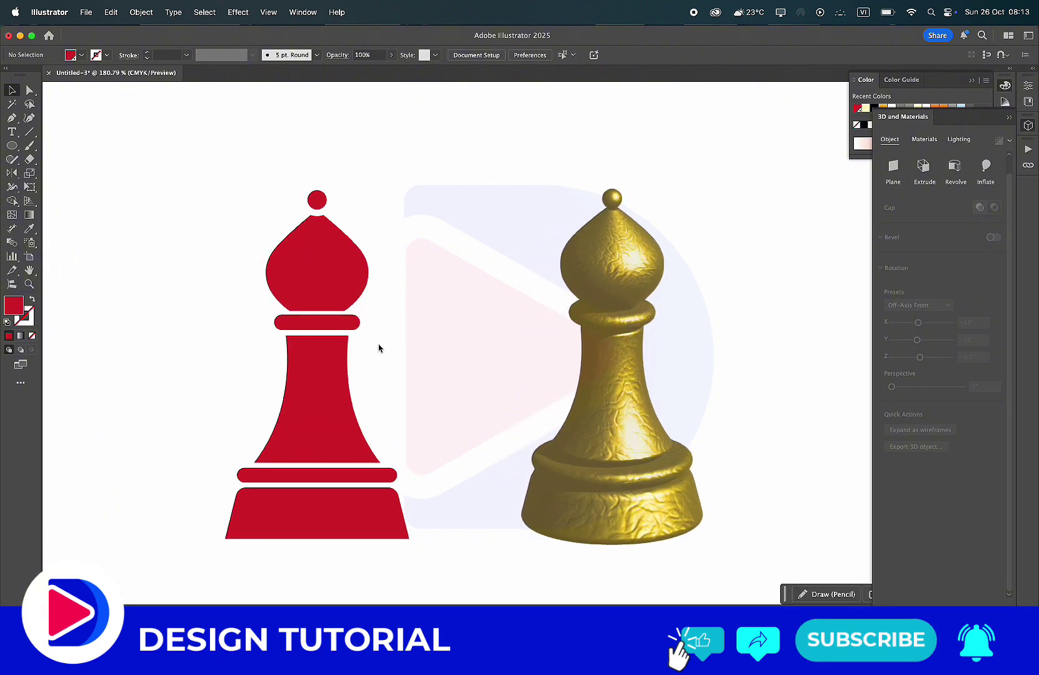
scroll(379, 348, "right", 2)
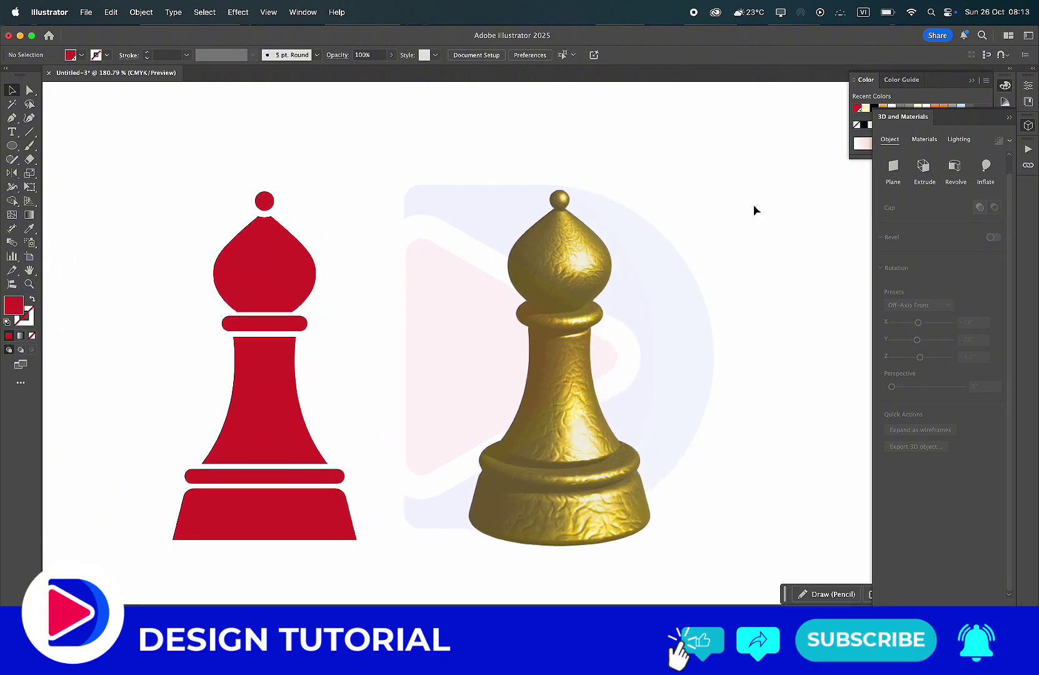
left_click(1028, 125)
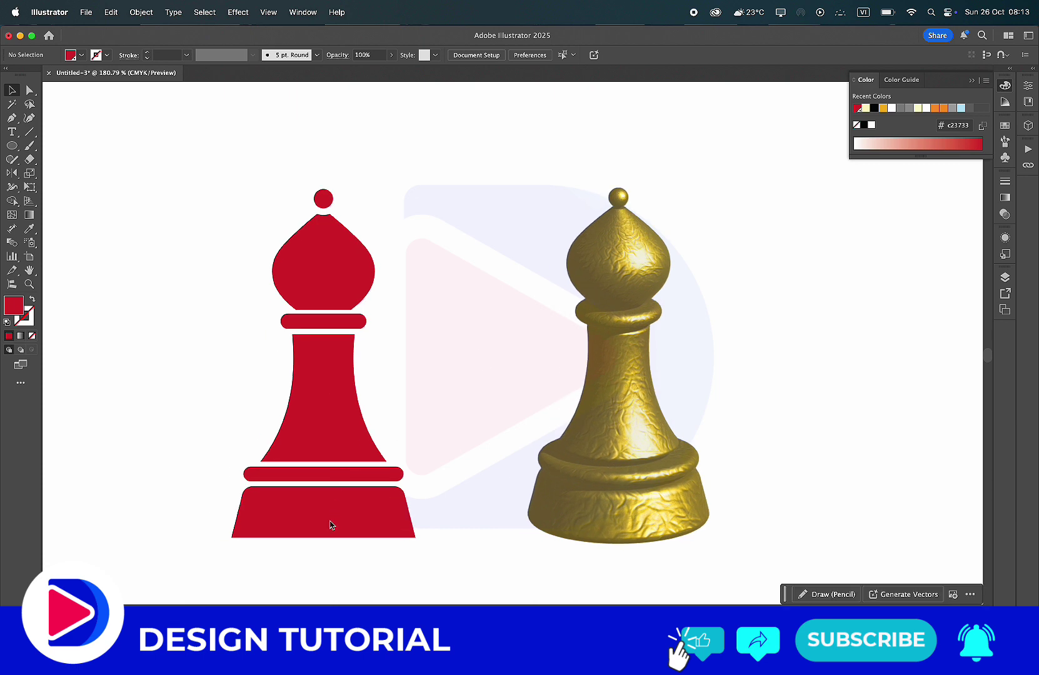
- Nudge the red bishop's head and collar up slightly
key("m")
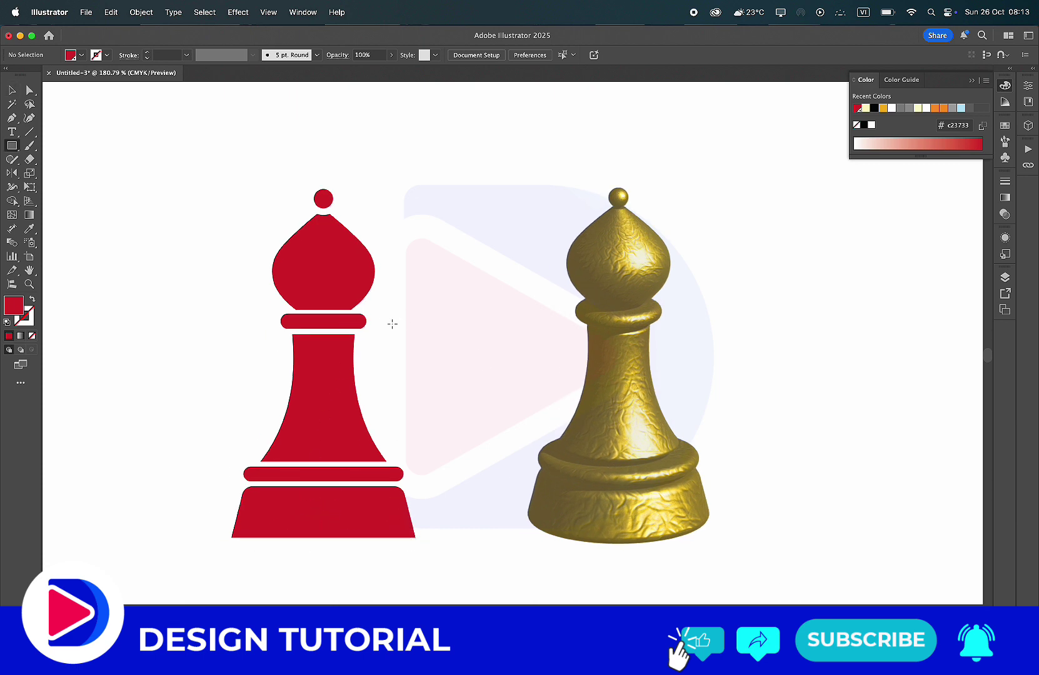
key("v")
scroll(396, 301, "up", 1)
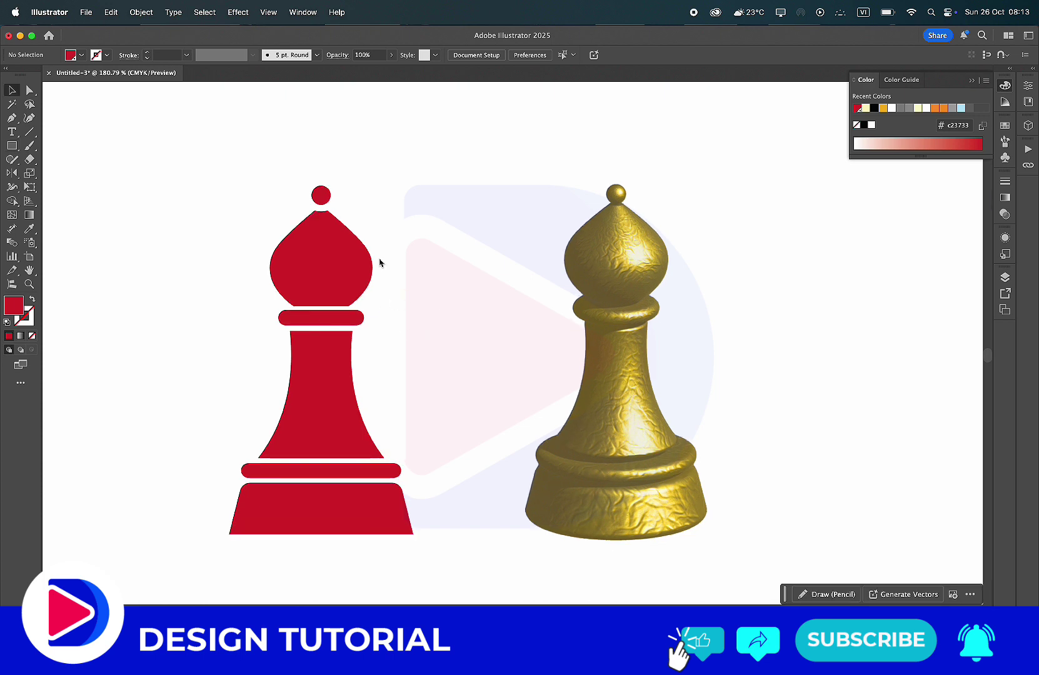
scroll(378, 262, "up", 1)
left_click_drag(301, 273, 249, 322)
scroll(359, 329, "up", 5)
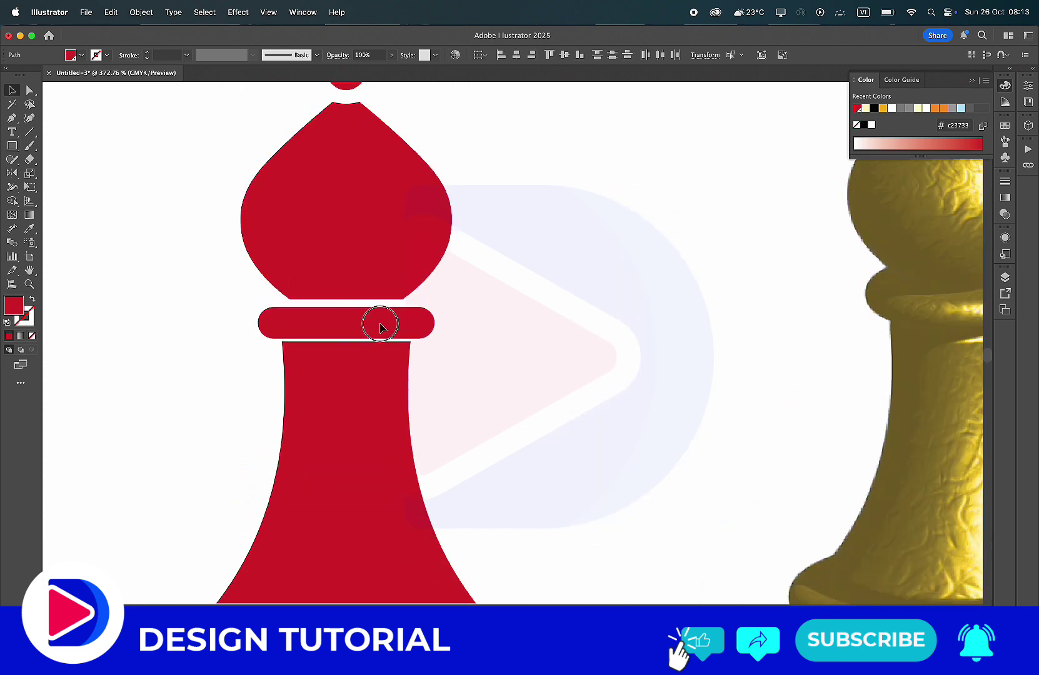
key("Up")
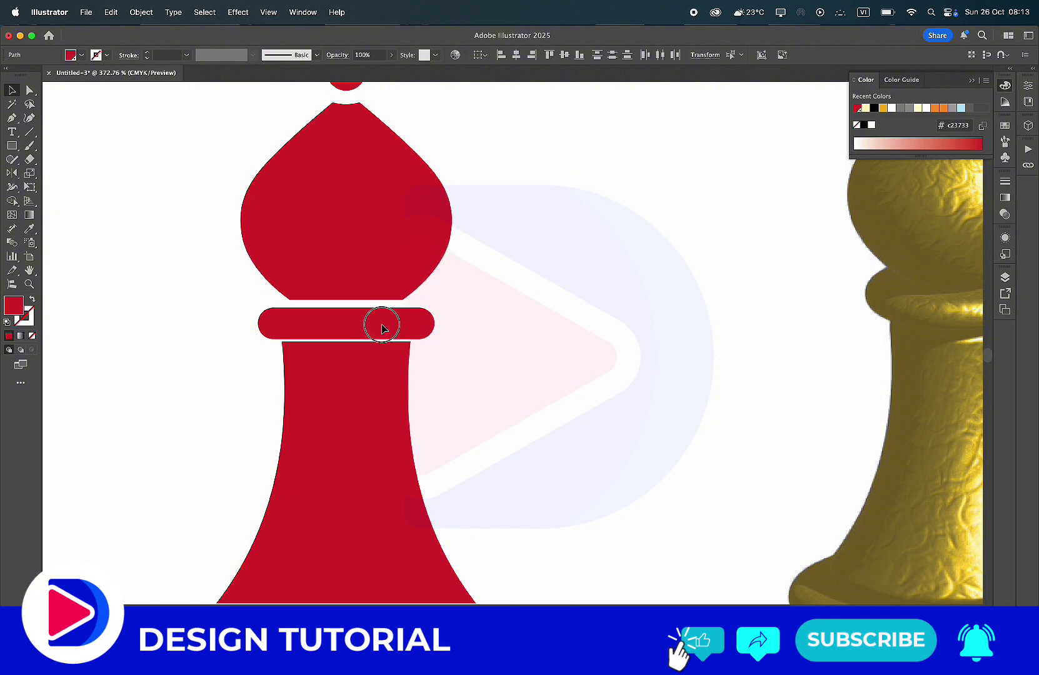
- Move the head down onto the collar and the top ball down onto the head
scroll(574, 262, "up", 2)
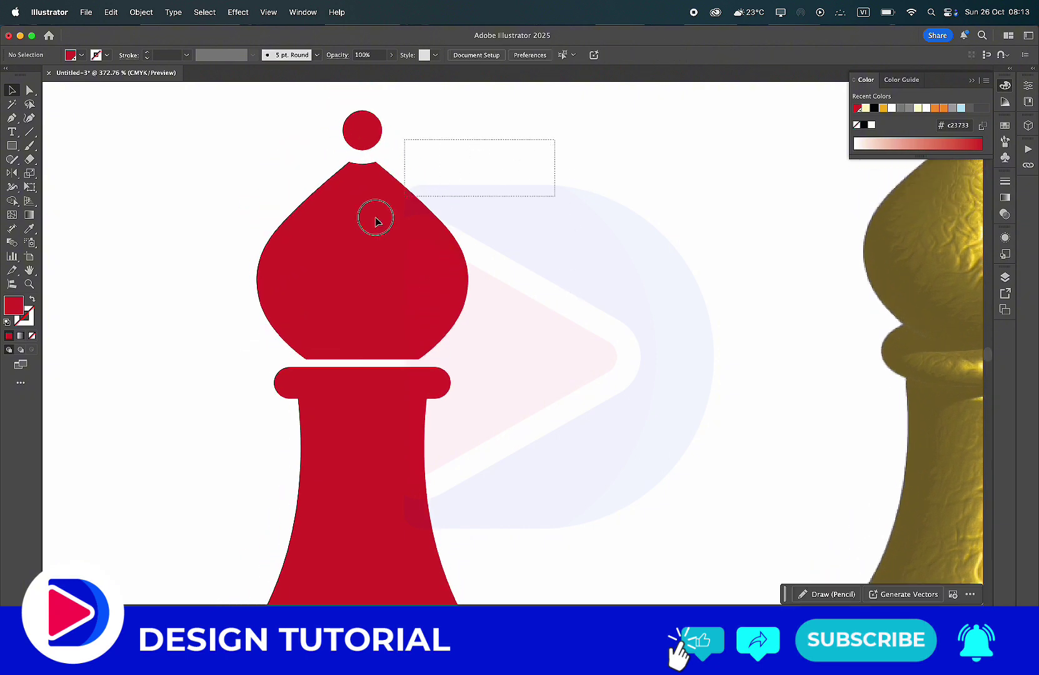
left_click_drag(554, 138, 269, 241)
left_click_drag(395, 288, 397, 294)
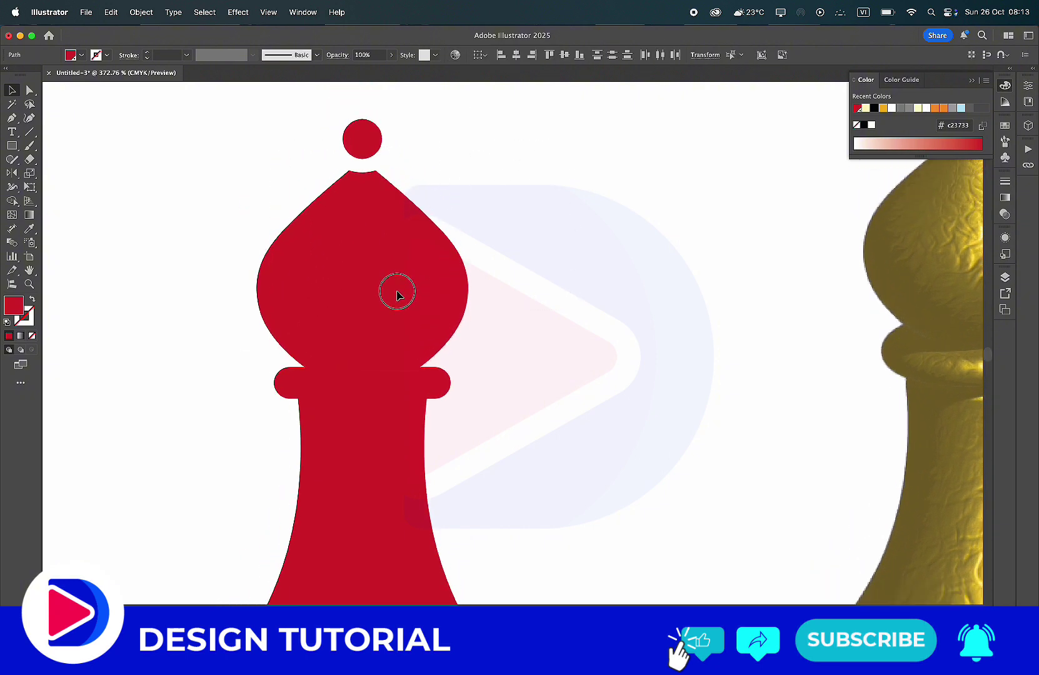
left_click(531, 180)
left_click_drag(494, 135, 303, 163)
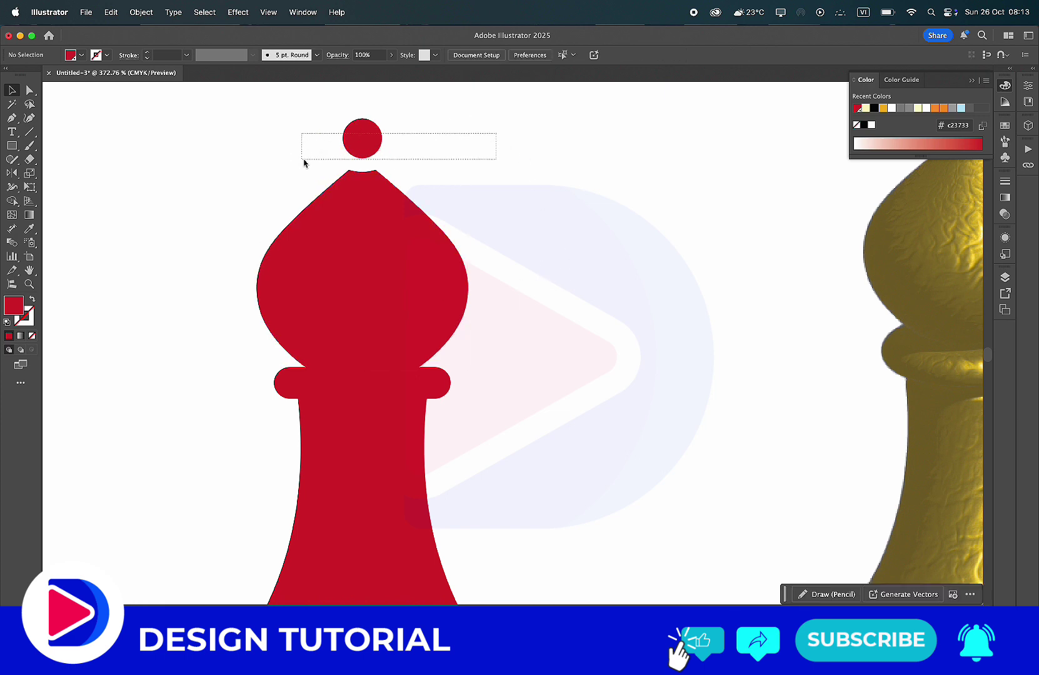
left_click_drag(369, 148, 376, 163)
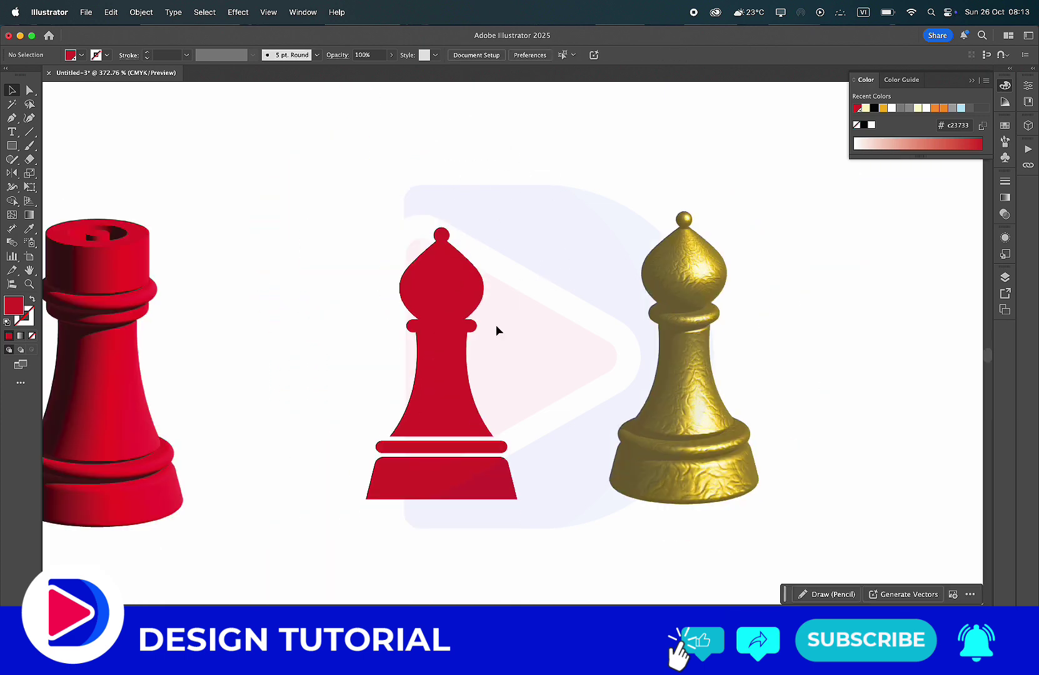
- Raise the ring and base to the body, nudging the base up under the ring
left_click_drag(572, 441, 259, 283)
scroll(414, 332, "up", 5)
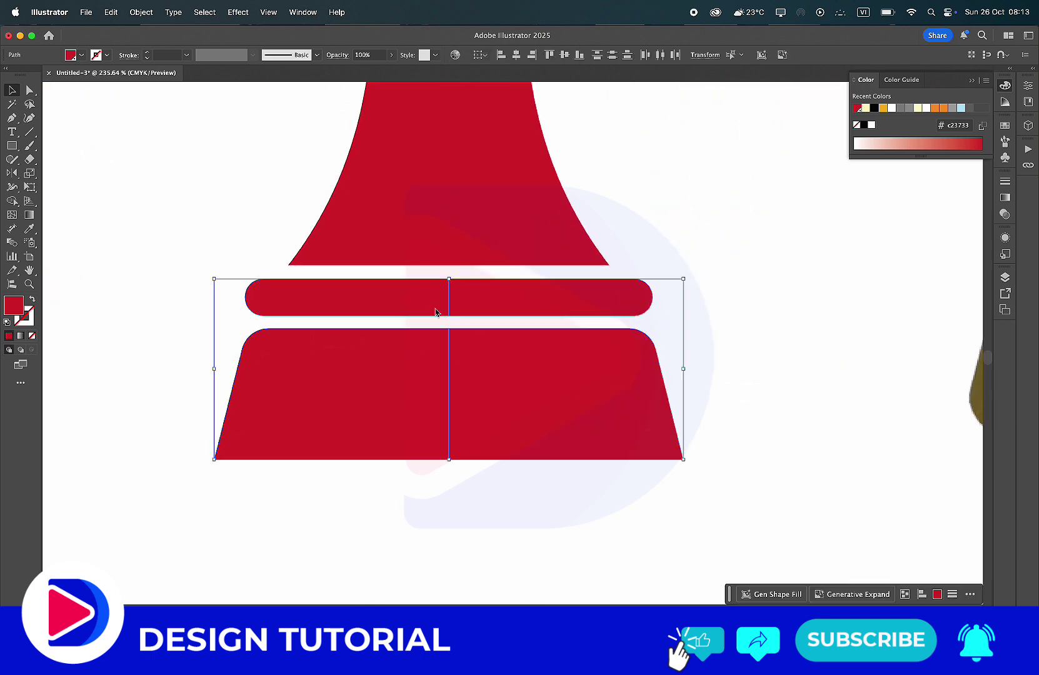
left_click(476, 298)
left_click_drag(476, 298, 476, 291)
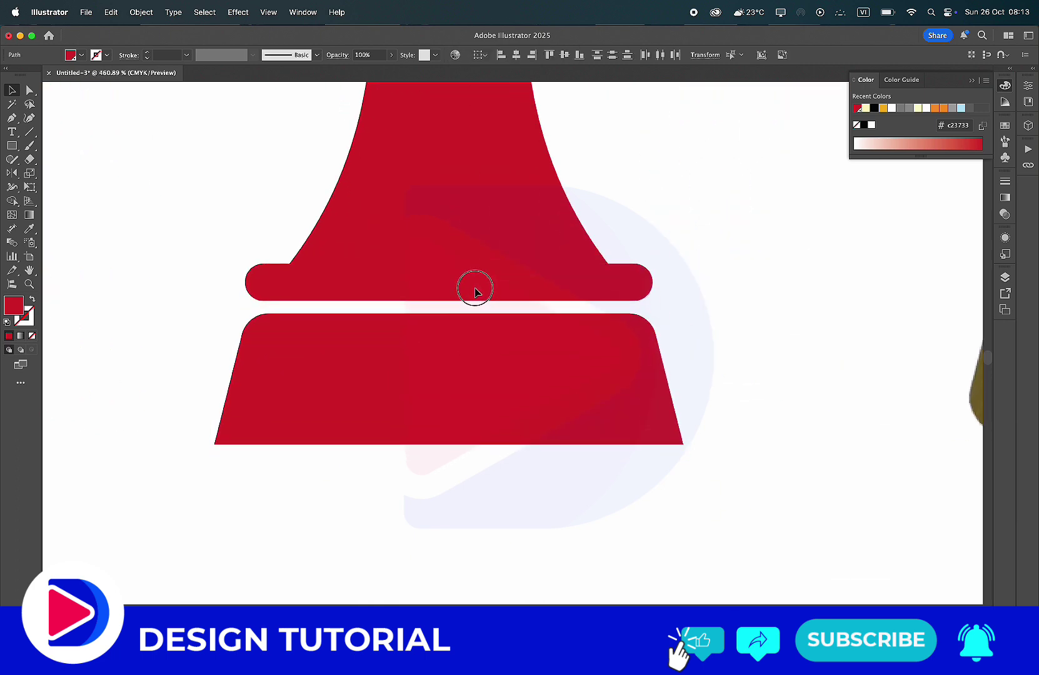
left_click_drag(807, 515, 326, 399)
key("Up")
key("Up")
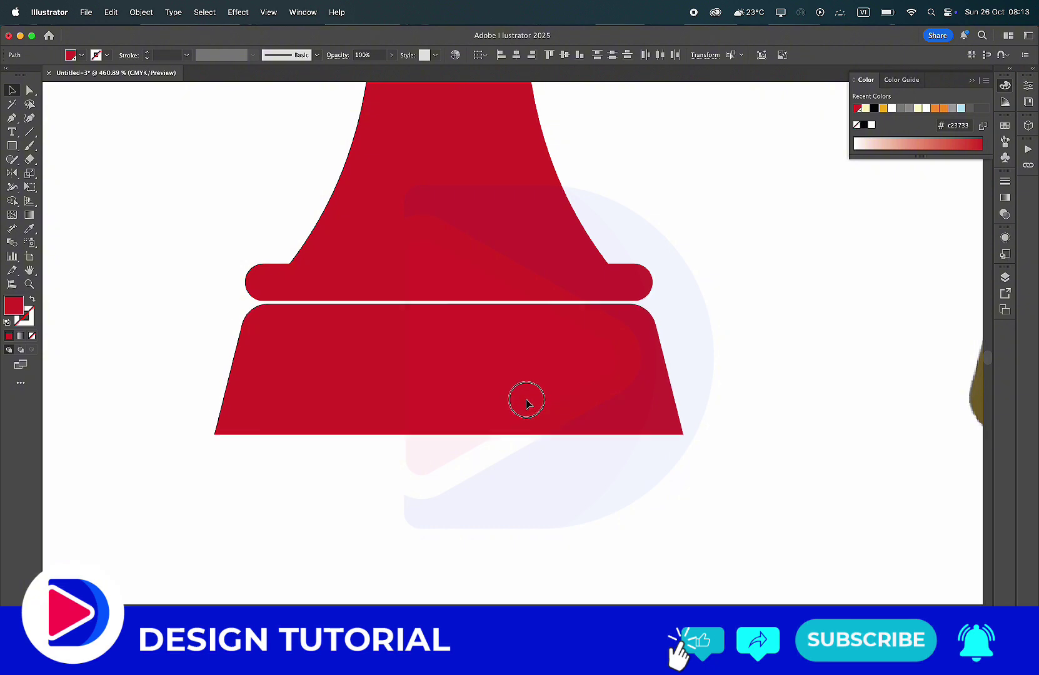
key("Up")
key("Up")
left_click(466, 466)
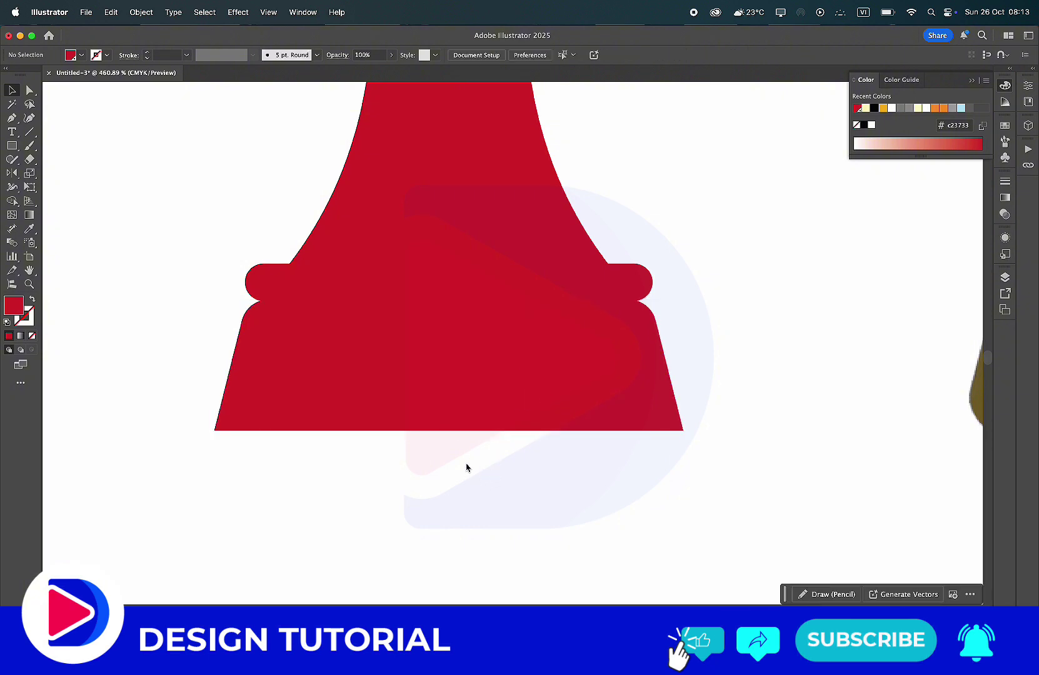
scroll(466, 466, "down", 5)
scroll(466, 466, "up", 3)
- Alt-drag a red half-bishop copy to the right of the gold bishop
left_click_drag(541, 476, 422, 145)
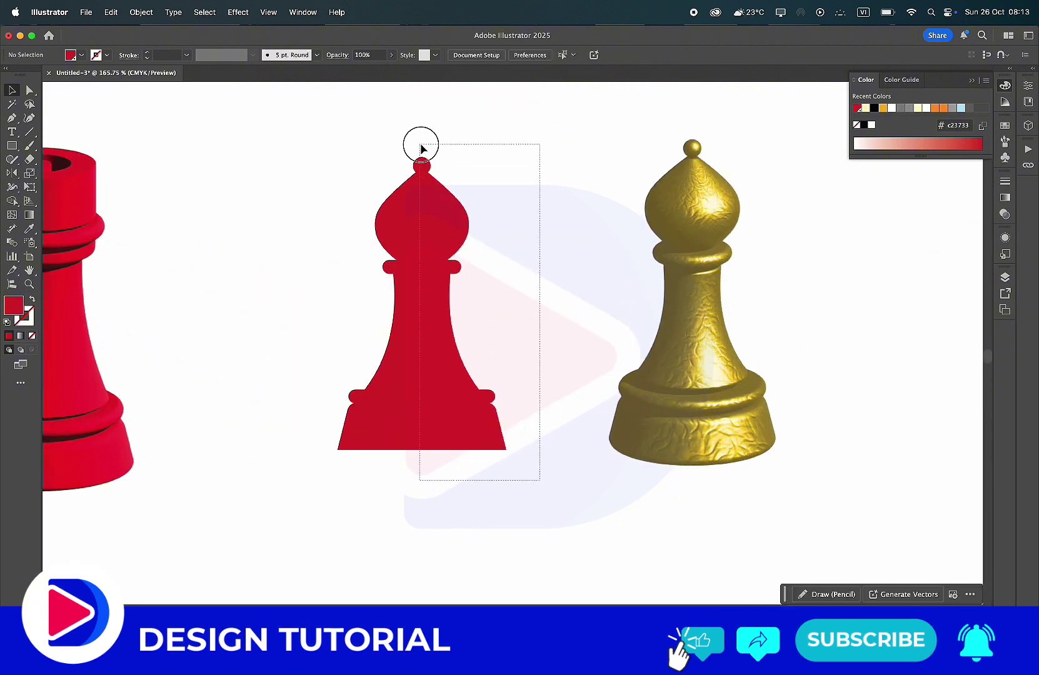
scroll(390, 298, "right", 10)
left_click_drag(107, 400, 594, 397)
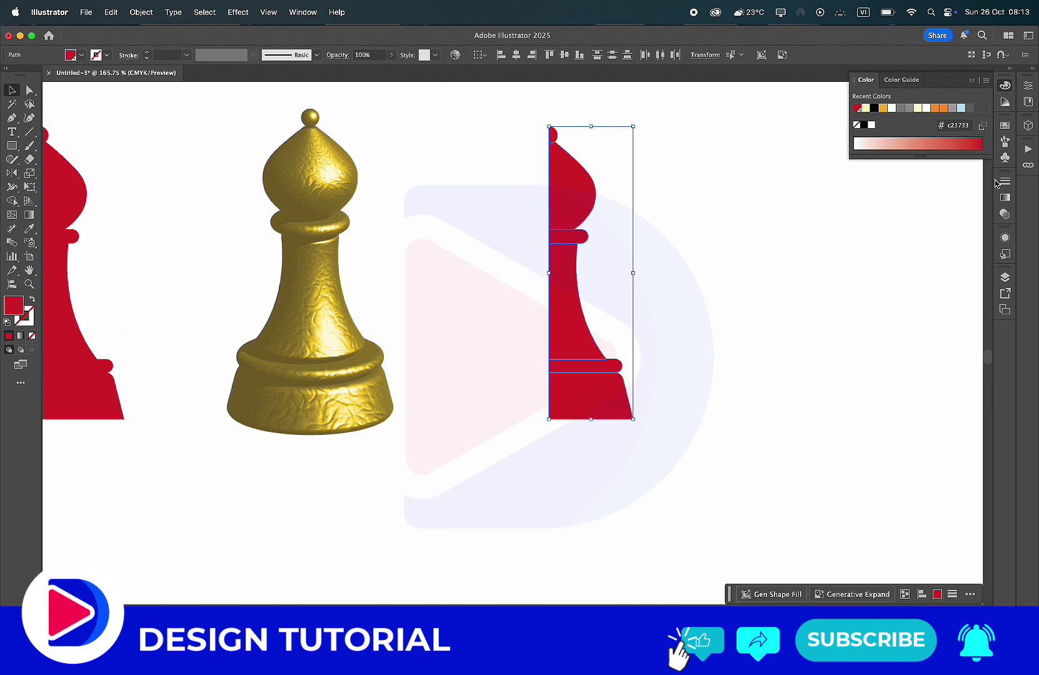
left_click(1028, 85)
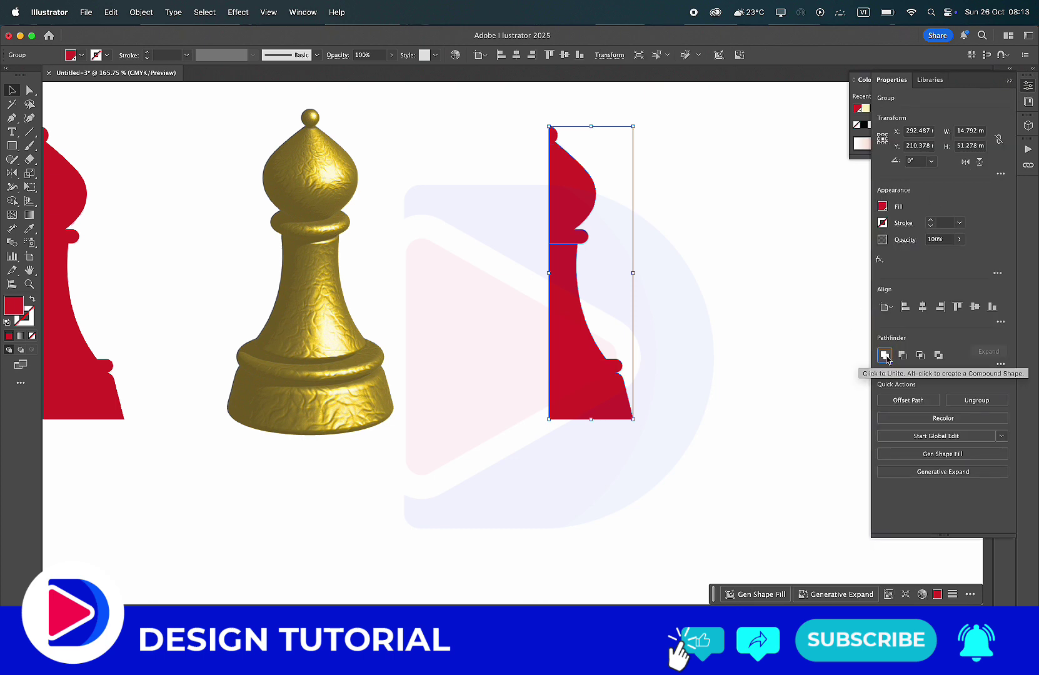
- Revolve the red half-profile into a round 3D bishop using the Front rotation preset
left_click(694, 329)
left_click(572, 250)
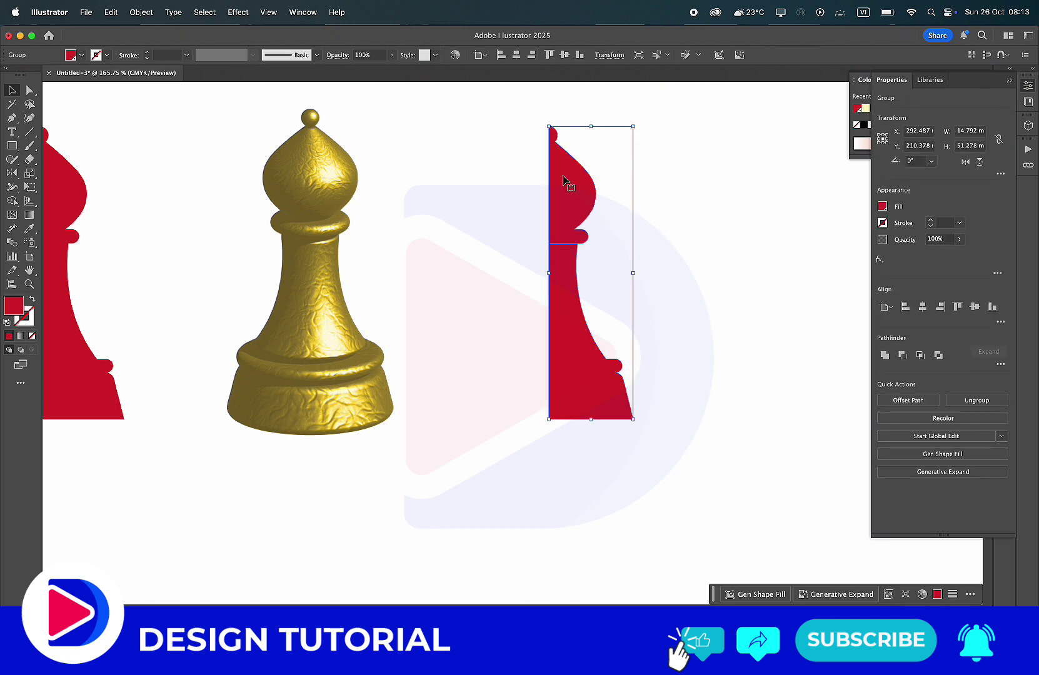
left_click(236, 13)
mouse_move(264, 98)
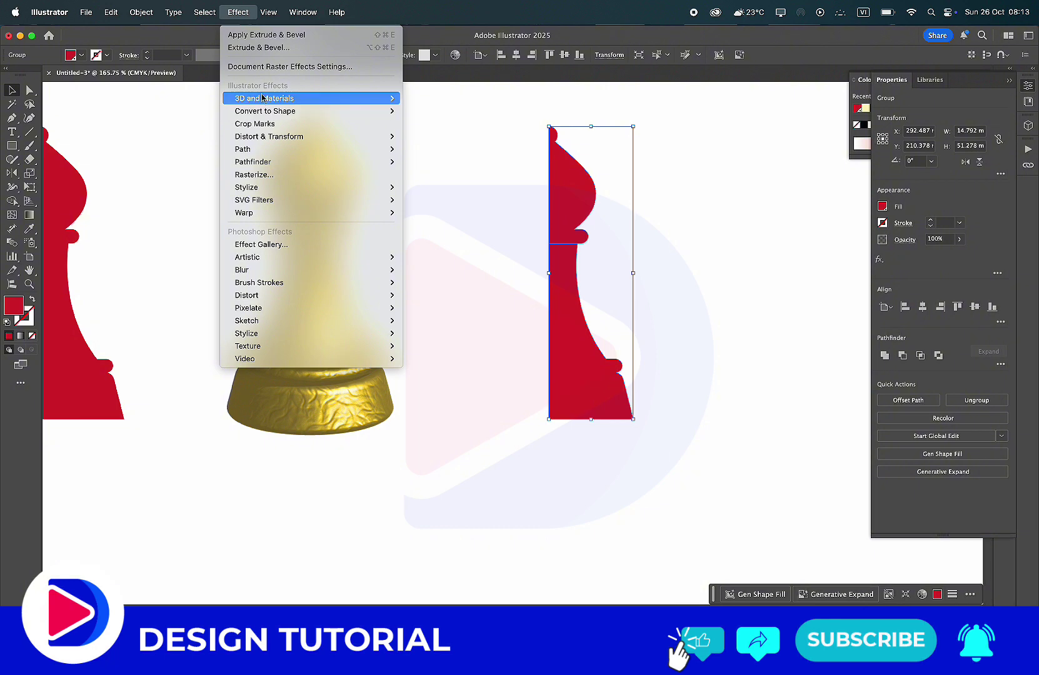
left_click(445, 99)
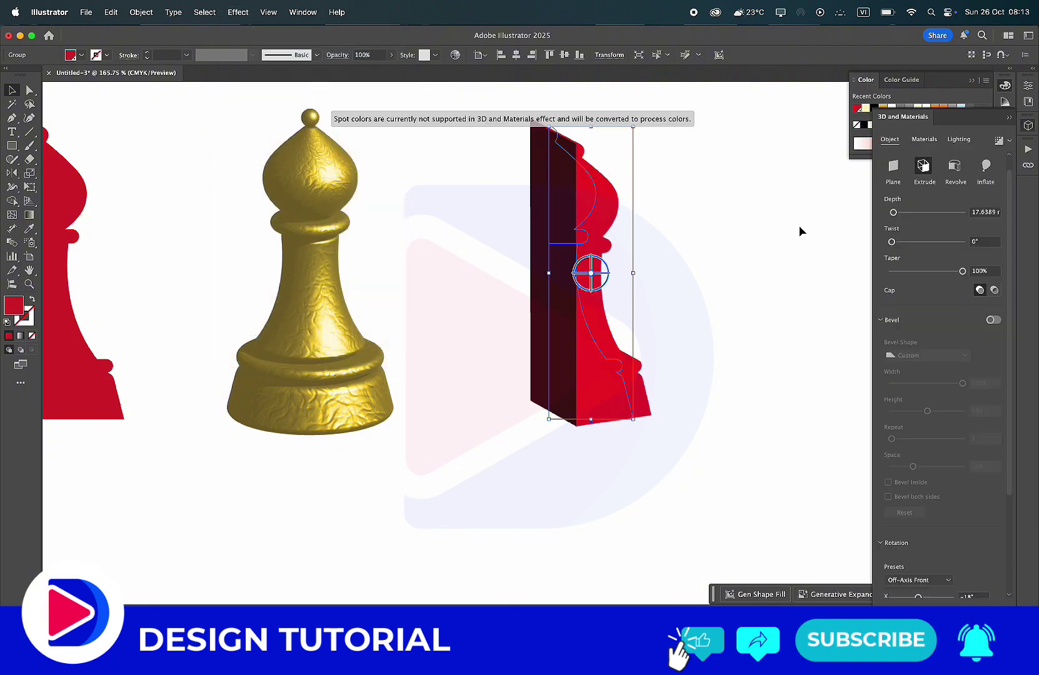
left_click(954, 167)
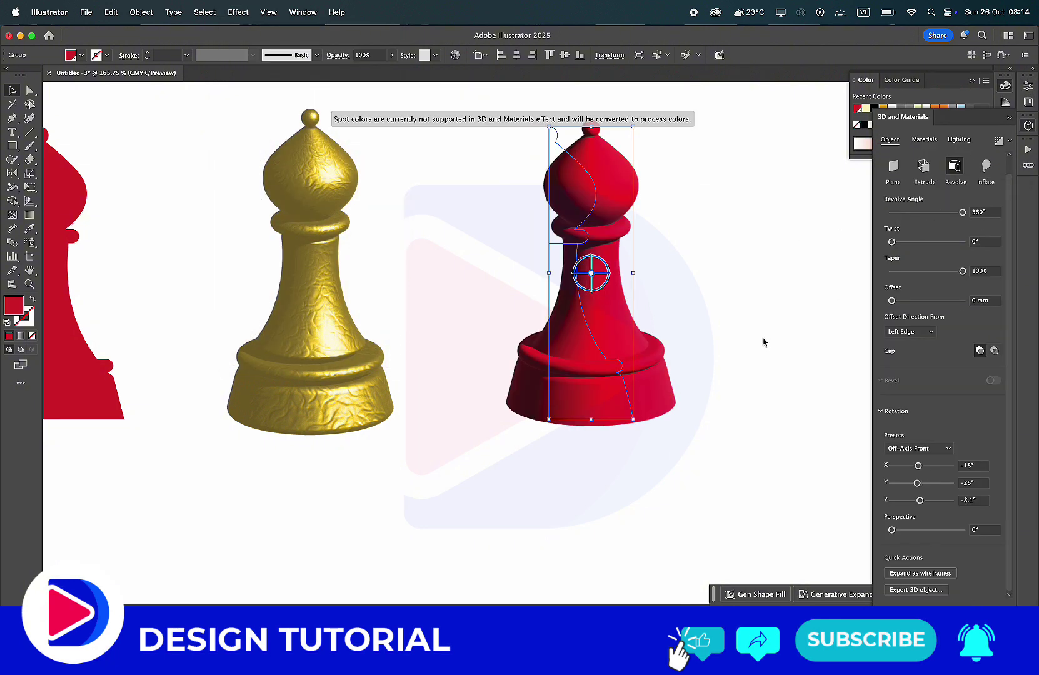
left_click(916, 448)
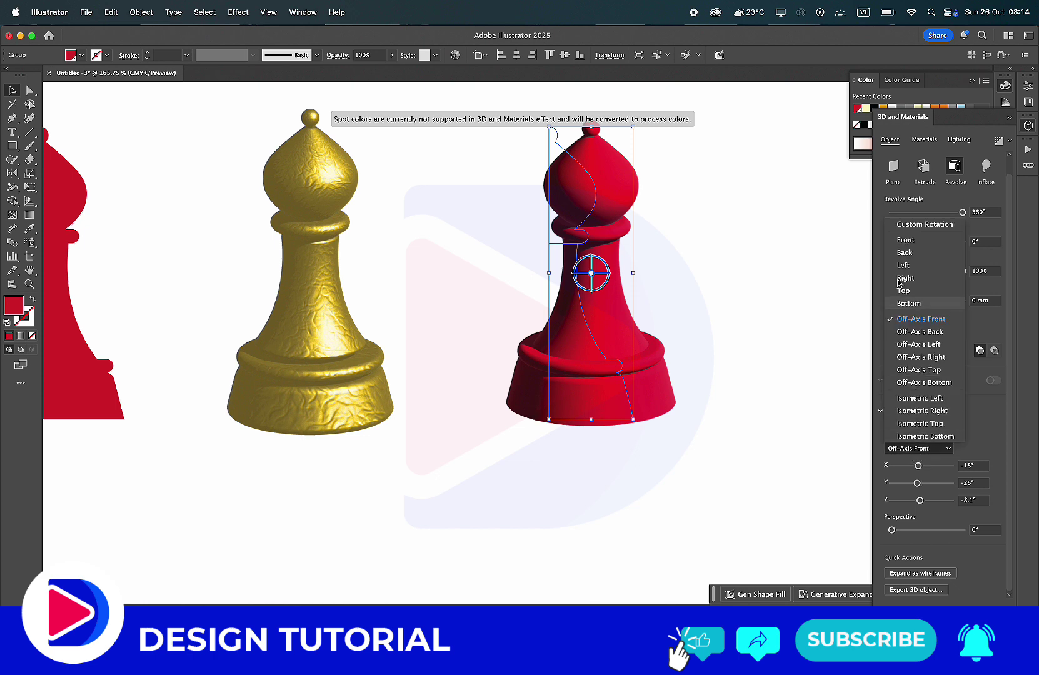
left_click(908, 240)
left_click(751, 308)
scroll(662, 331, "up", 2)
scroll(663, 331, "right", 2)
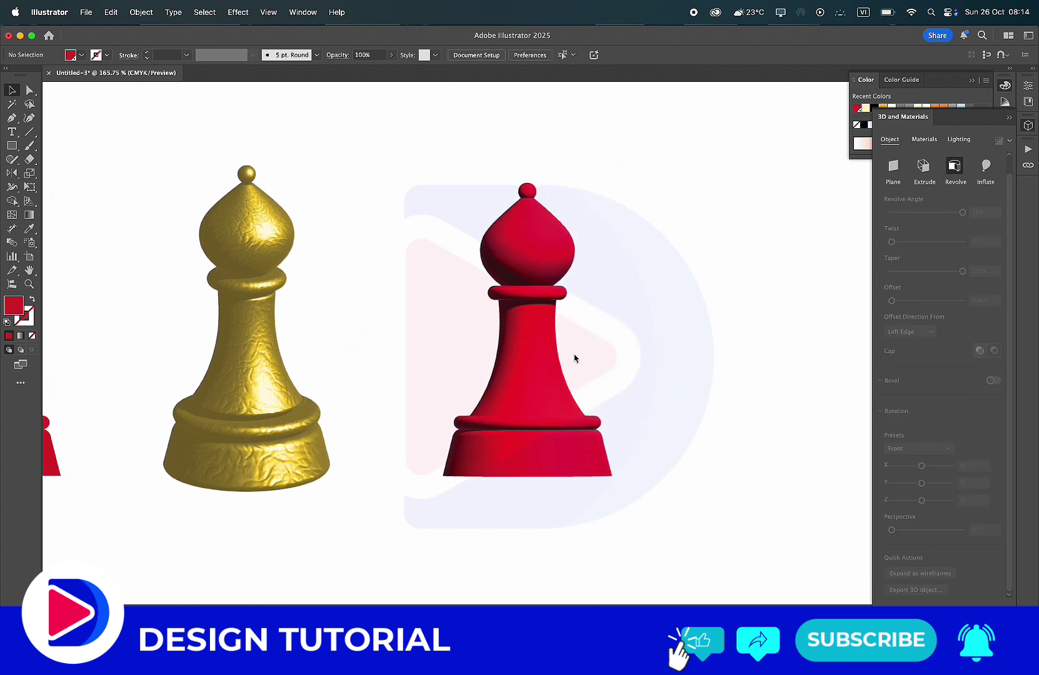
left_click(524, 359)
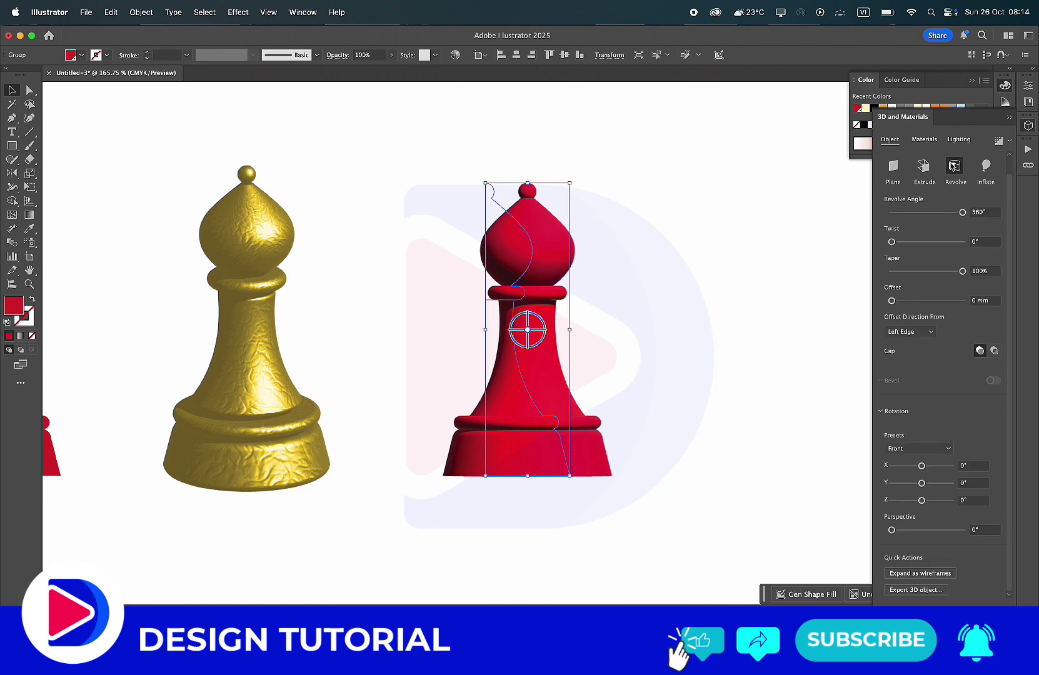
- Light the revolved bishop with the Top Left preset and give it the teal Wax Paint material
left_click(959, 140)
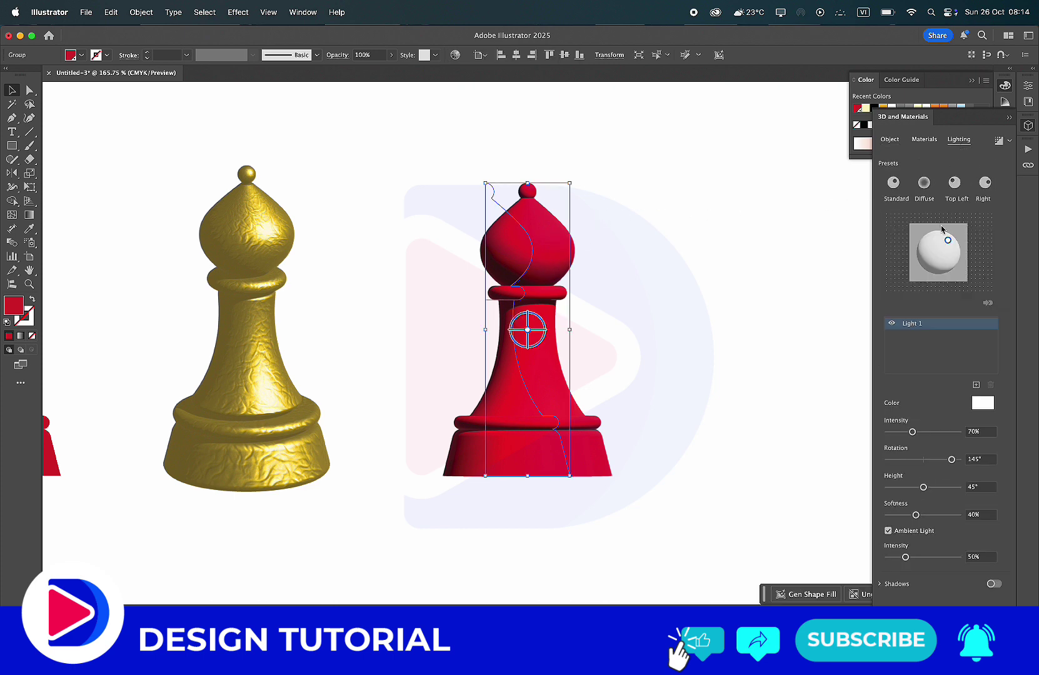
left_click(924, 183)
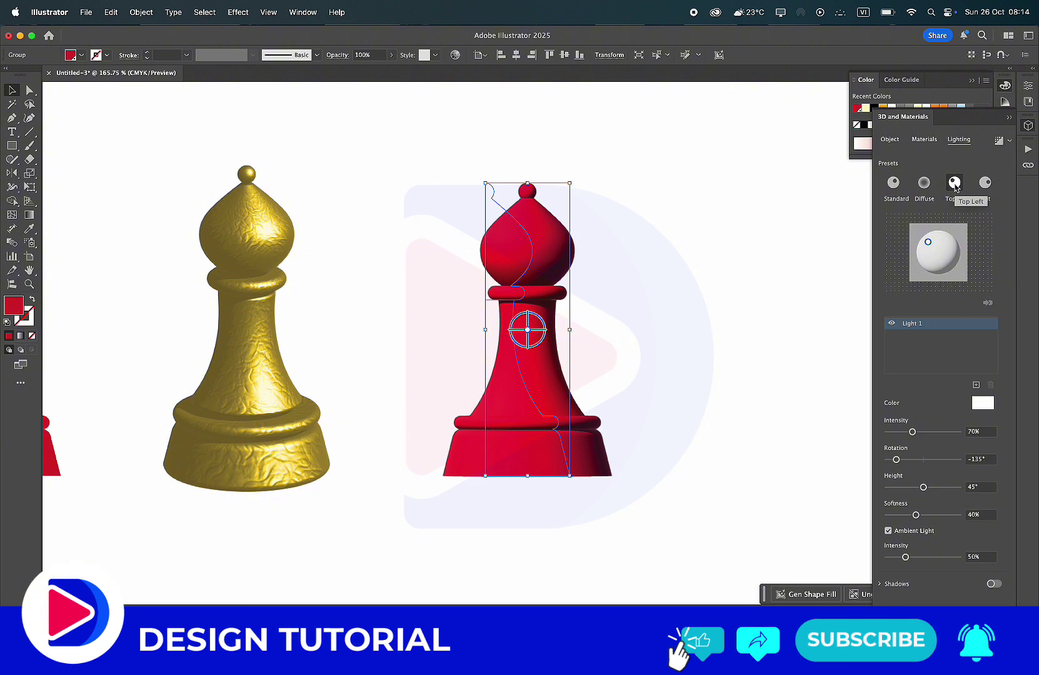
left_click(923, 140)
left_click(932, 244)
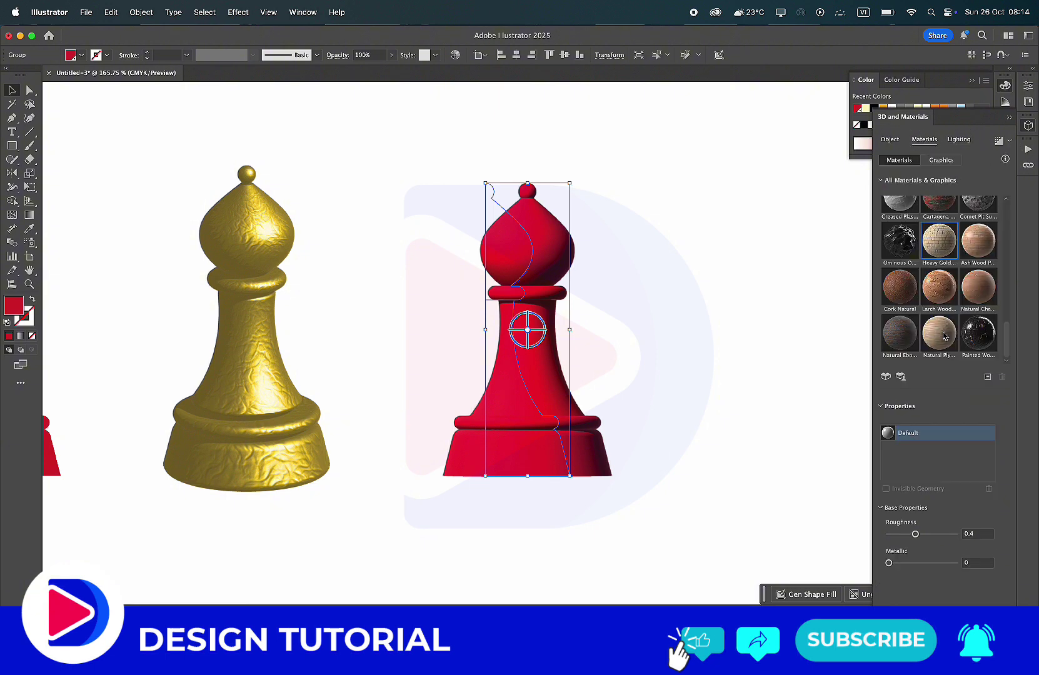
scroll(944, 335, "up", 5)
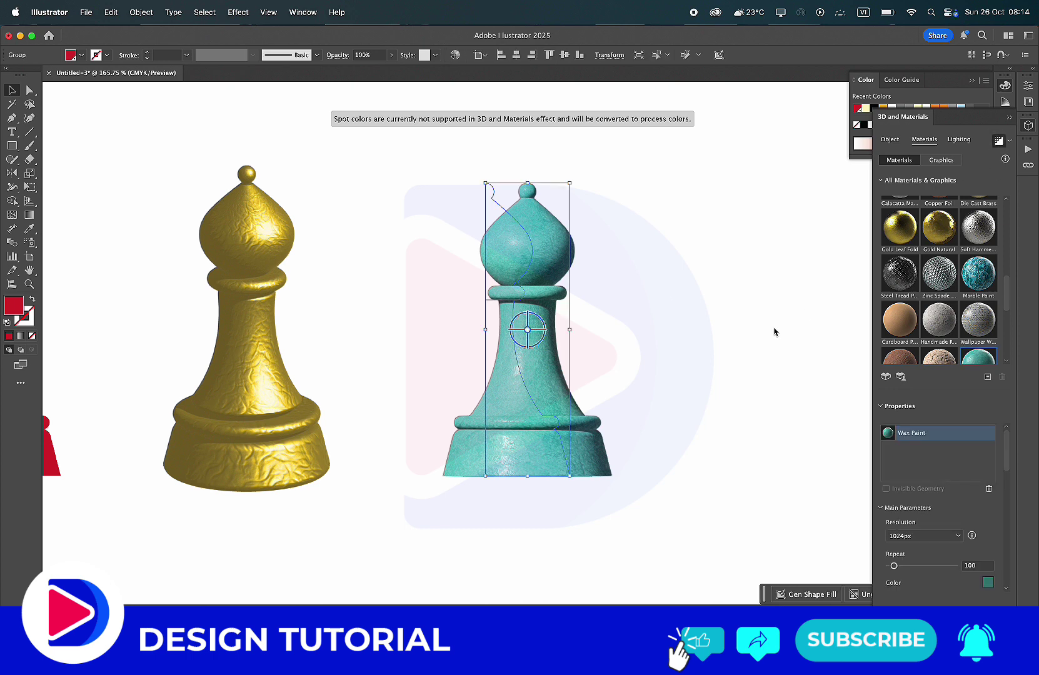
- Close the 3D panel and move the teal bishop further right
left_click(742, 331)
scroll(647, 323, "left", 3)
scroll(648, 322, "up", 2)
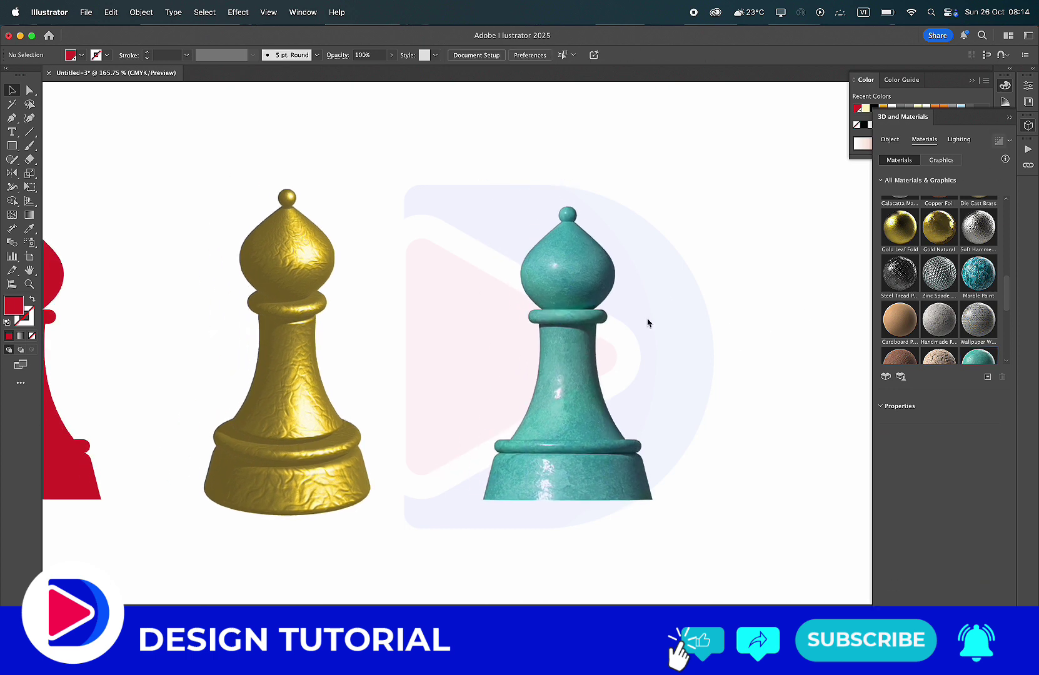
scroll(647, 323, "up", 3)
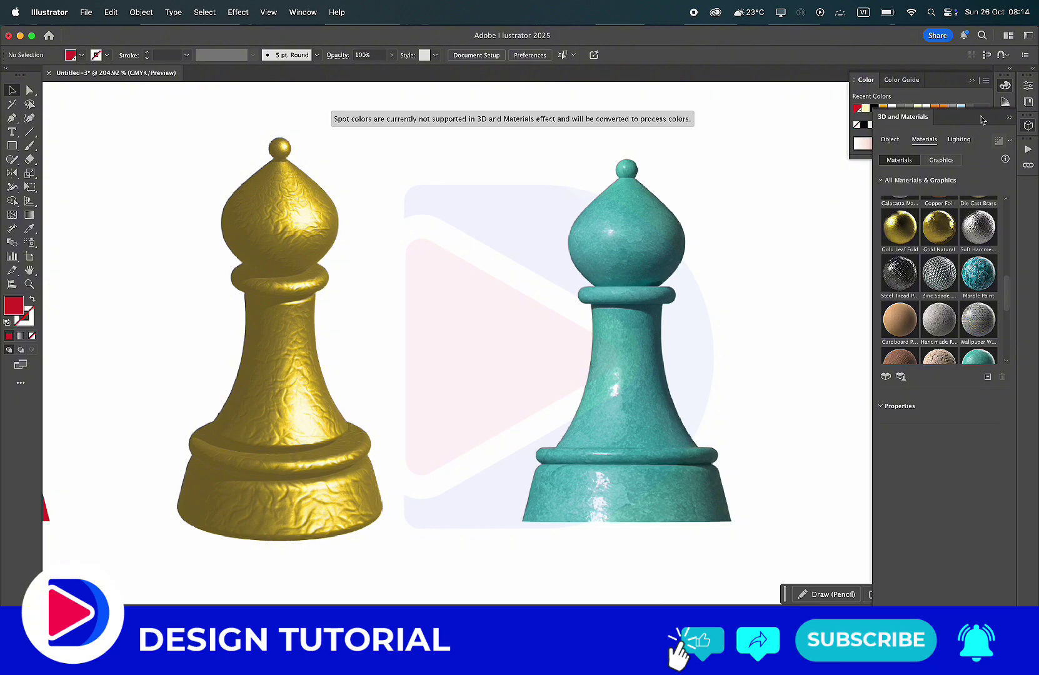
left_click(1009, 118)
scroll(531, 275, "down", 3)
mouse_move(506, 221)
left_mouse_down()
mouse_move(630, 436)
mouse_move(715, 436)
left_mouse_up()
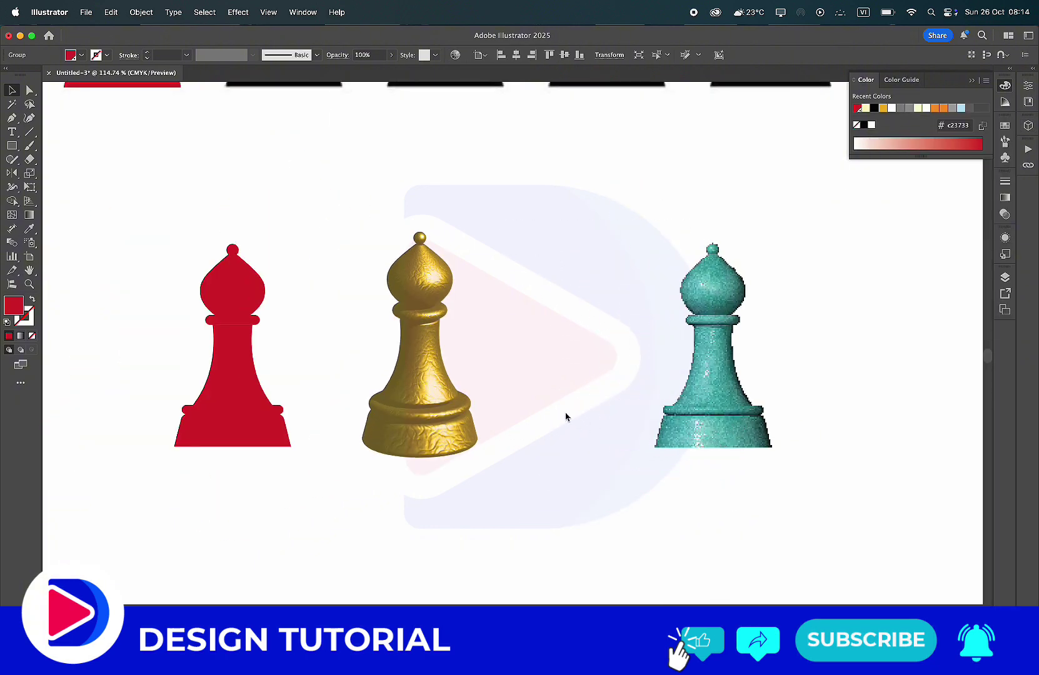
left_click(325, 372)
- Place the flat red bishop between the gold and teal bishops
mouse_move(134, 216)
left_mouse_down()
mouse_move(262, 436)
mouse_move(593, 433)
left_mouse_up()
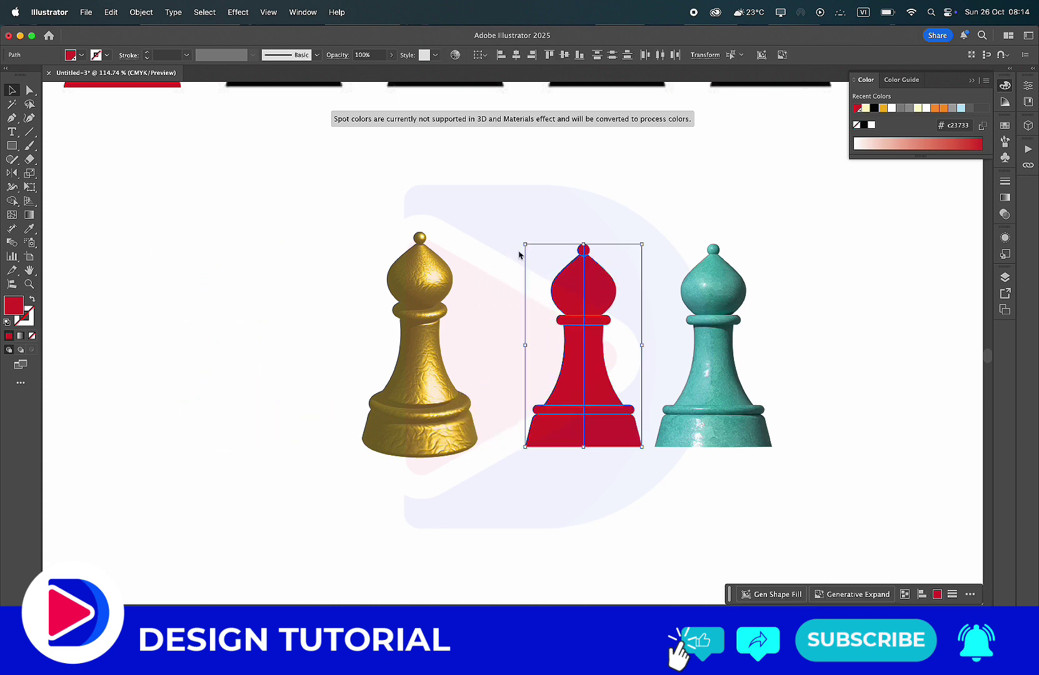
left_click_drag(481, 180, 748, 441)
left_click(821, 444)
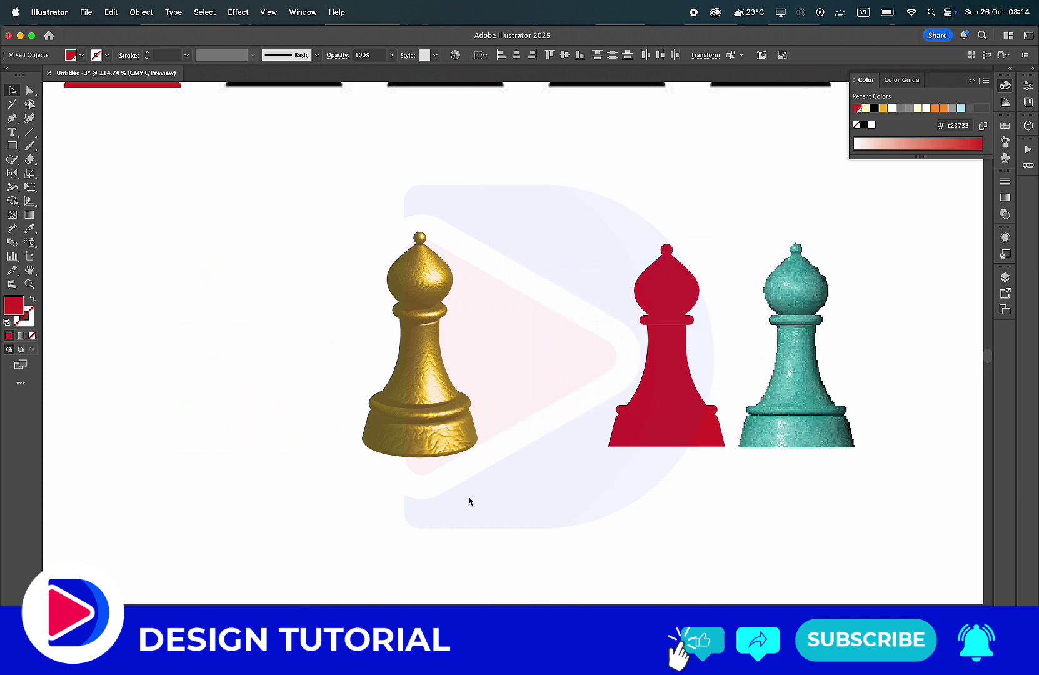
scroll(503, 497, "down", 5)
scroll(486, 433, "up", 5)
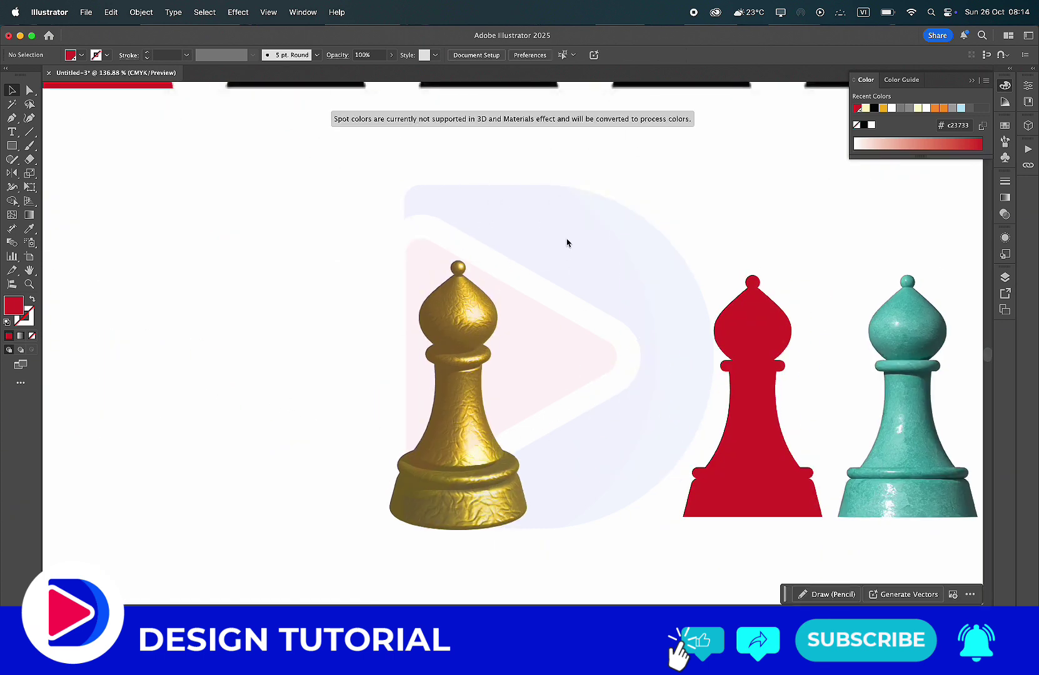
- Shift the gold bishop a little to the left
mouse_move(553, 244)
left_mouse_down()
mouse_move(366, 533)
mouse_move(367, 506)
left_mouse_up()
left_click(534, 482)
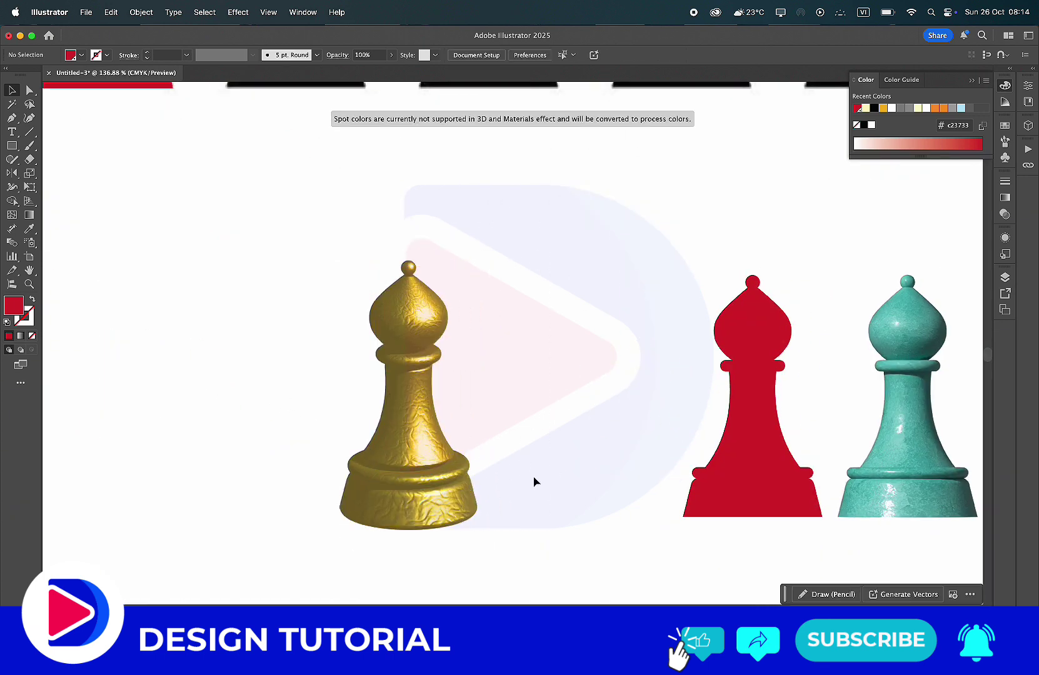
left_click(405, 389)
scroll(522, 416, "left", 5)
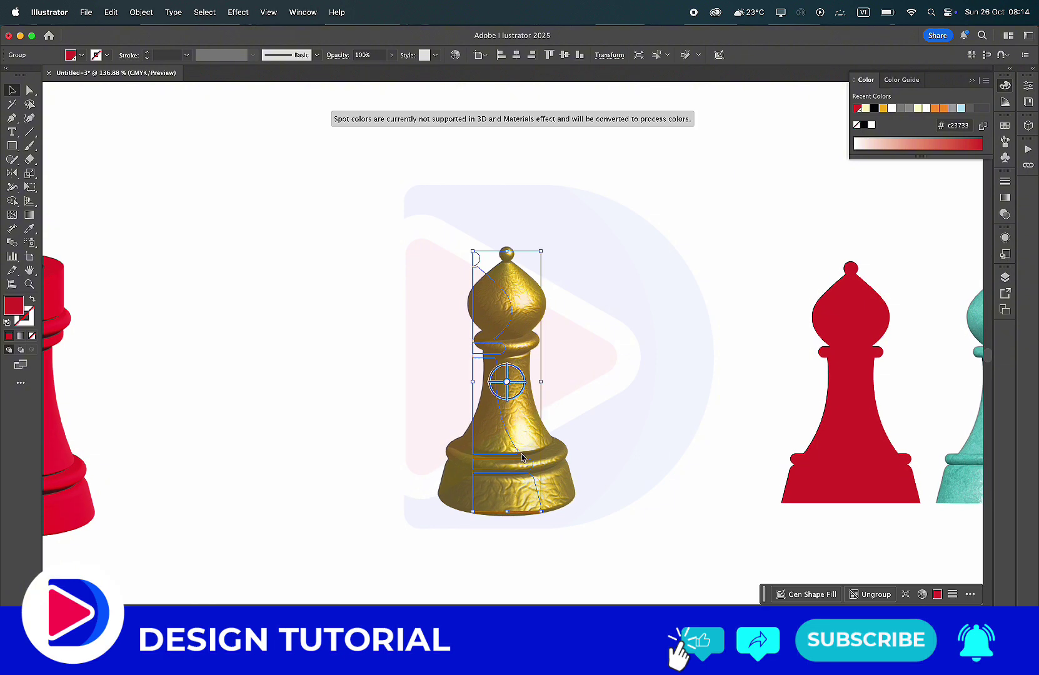
- Duplicate the gold bishop to its left, dismissing the repeat-effect warning
left_click_drag(505, 378, 320, 467)
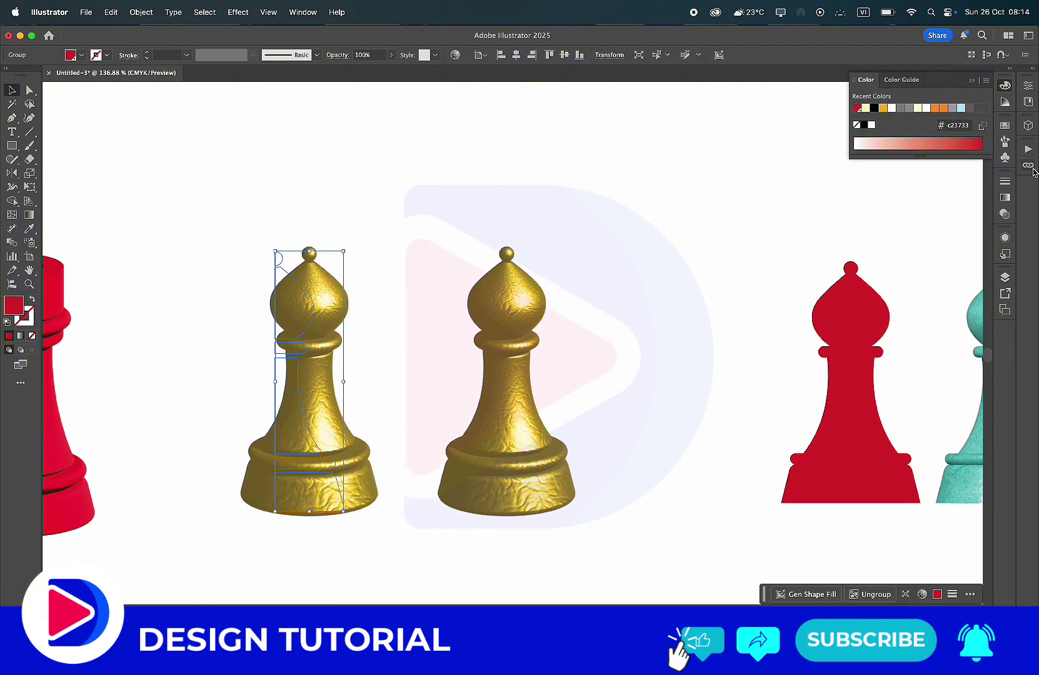
left_click(238, 12)
mouse_move(264, 98)
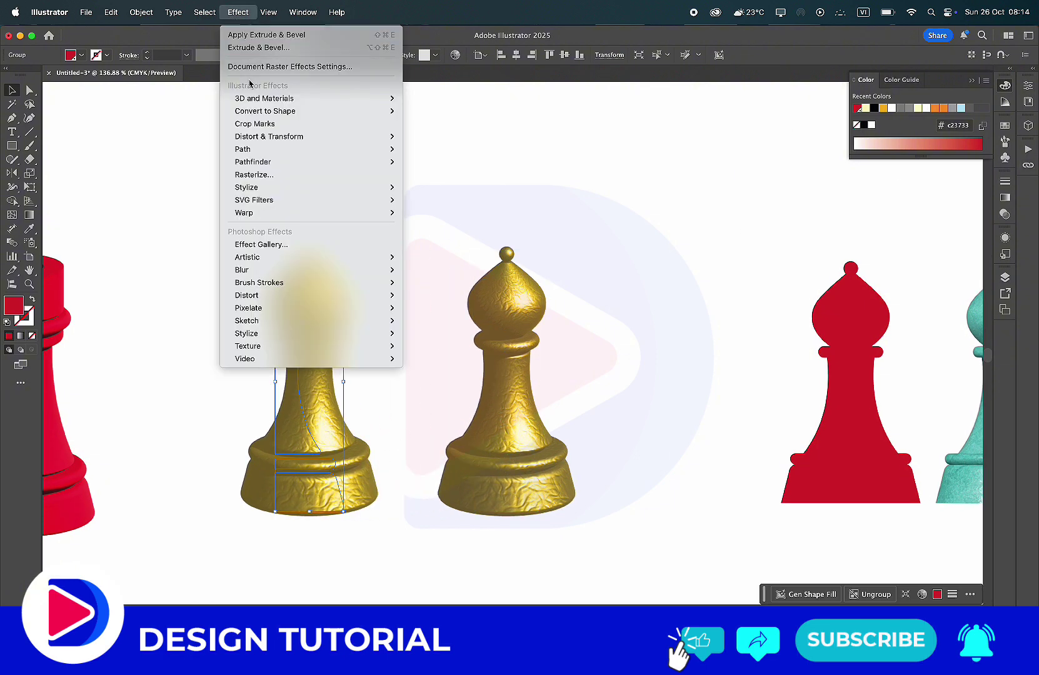
left_click(248, 101)
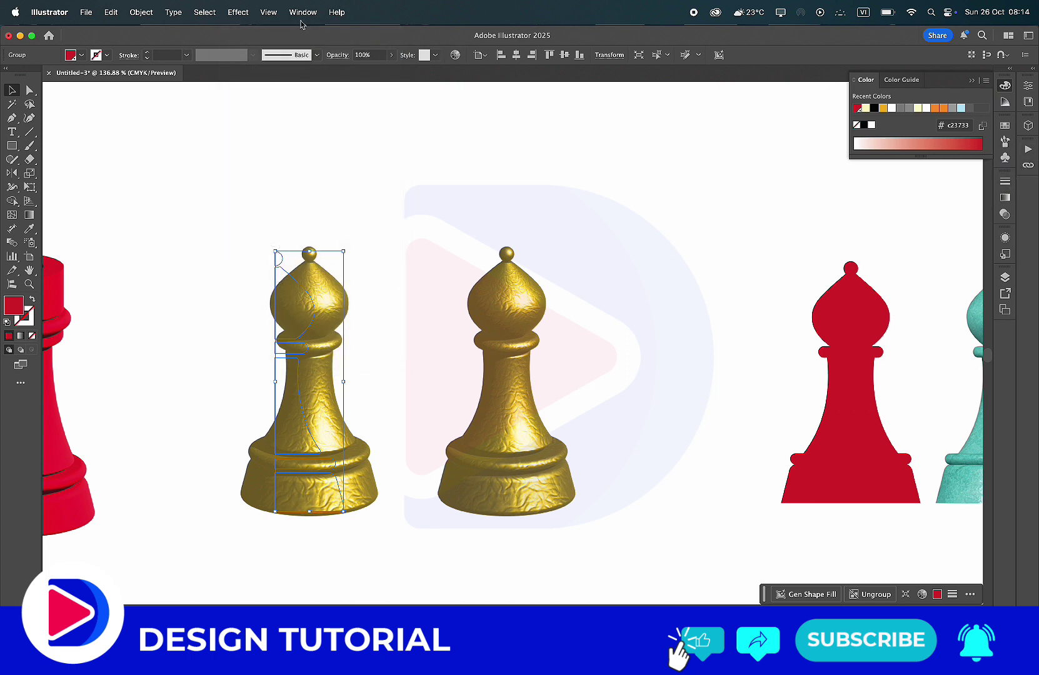
left_click(237, 13)
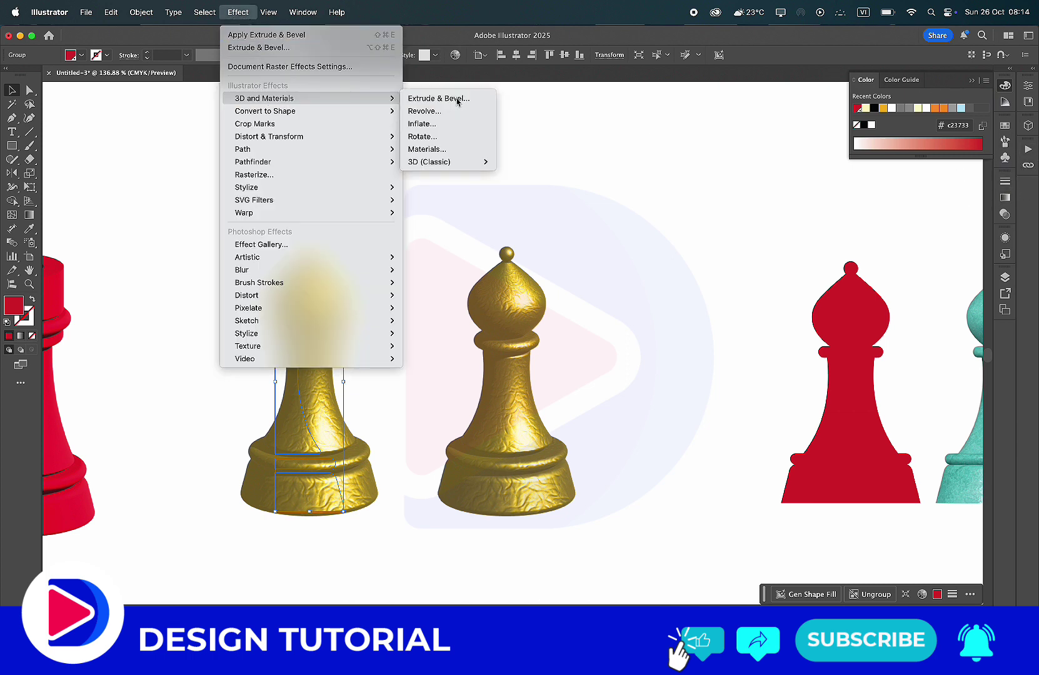
left_click(454, 98)
left_click(631, 352)
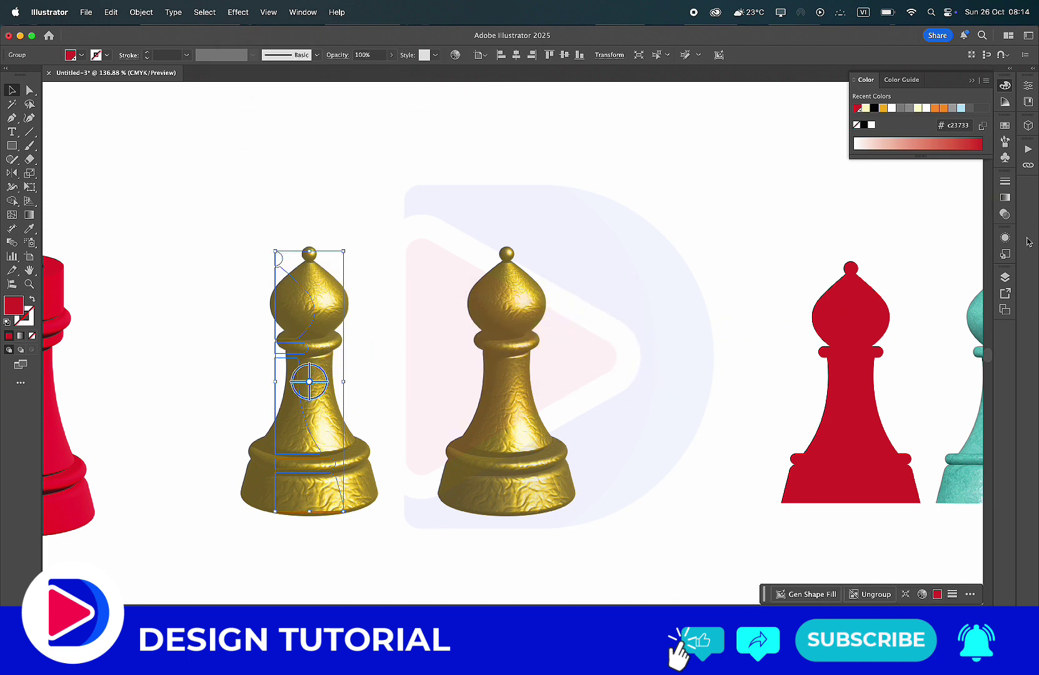
- Switch the copy's 3D type to Plane so it shows a flat profile
left_click(1033, 130)
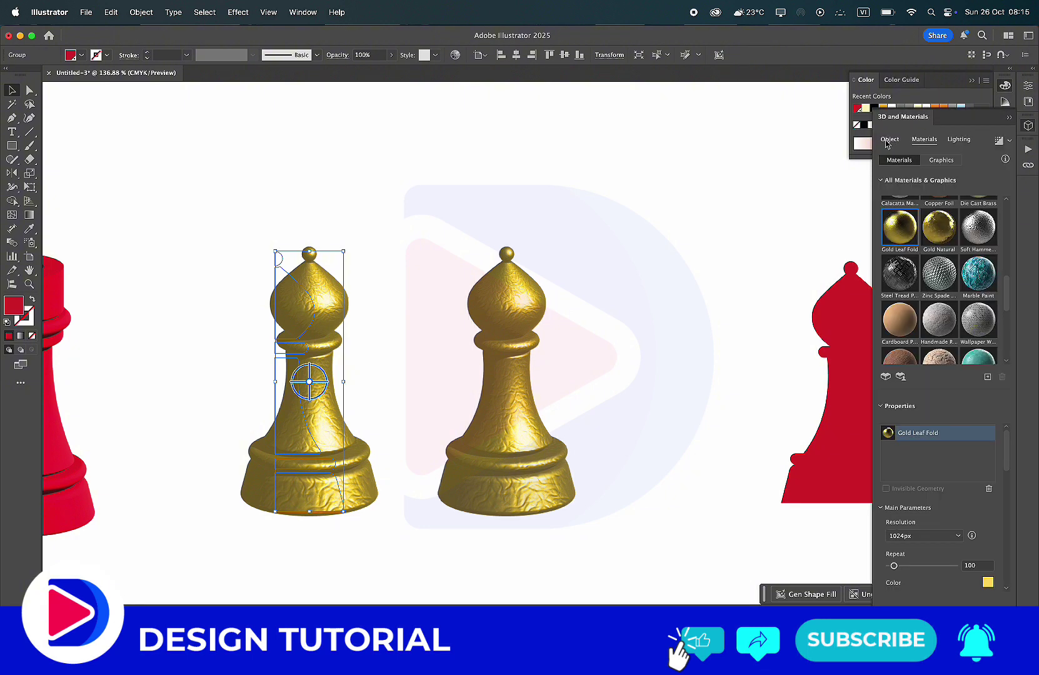
left_click(889, 139)
left_click(891, 186)
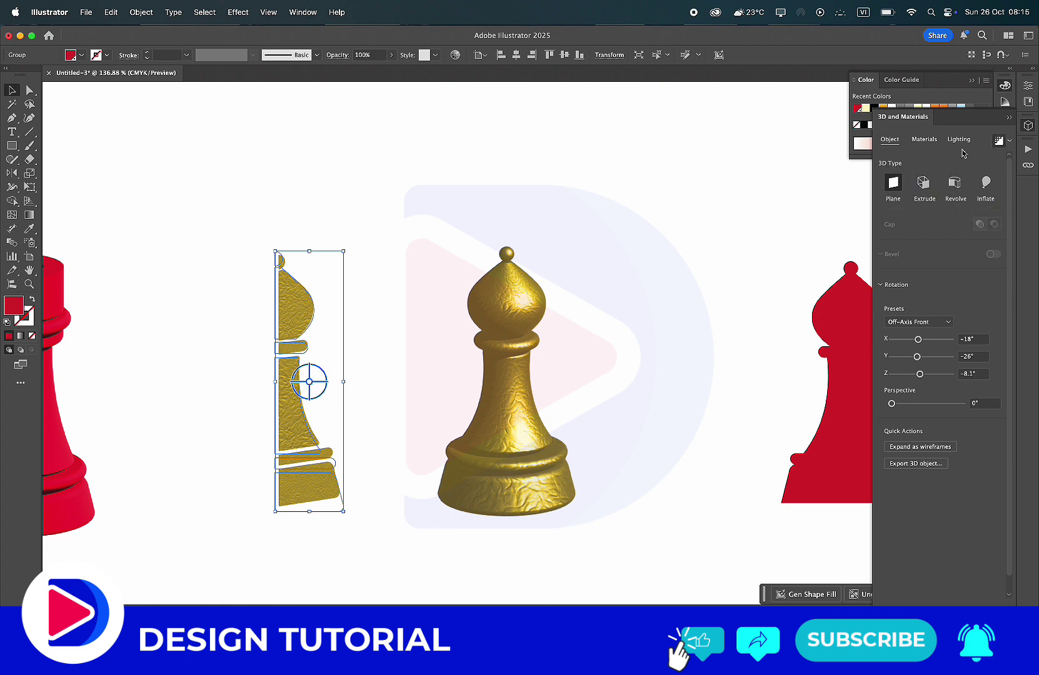
- Revolve the flattened copy back into a round gold bishop with ray-traced rendering
scroll(368, 325, "up", 5)
scroll(331, 378, "down", 4)
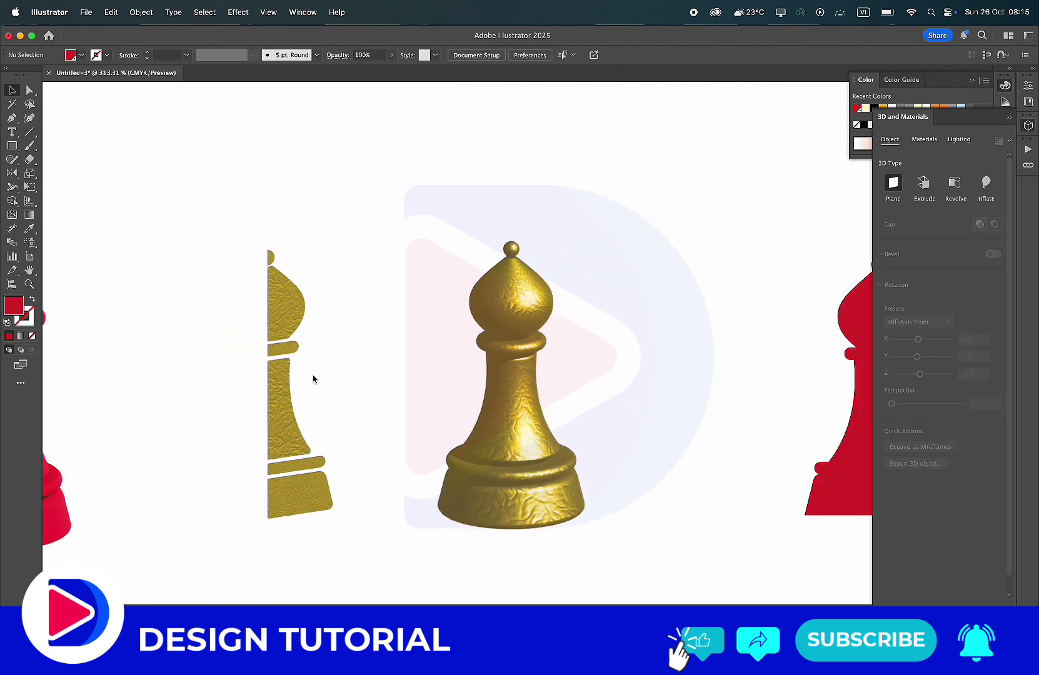
left_click(923, 183)
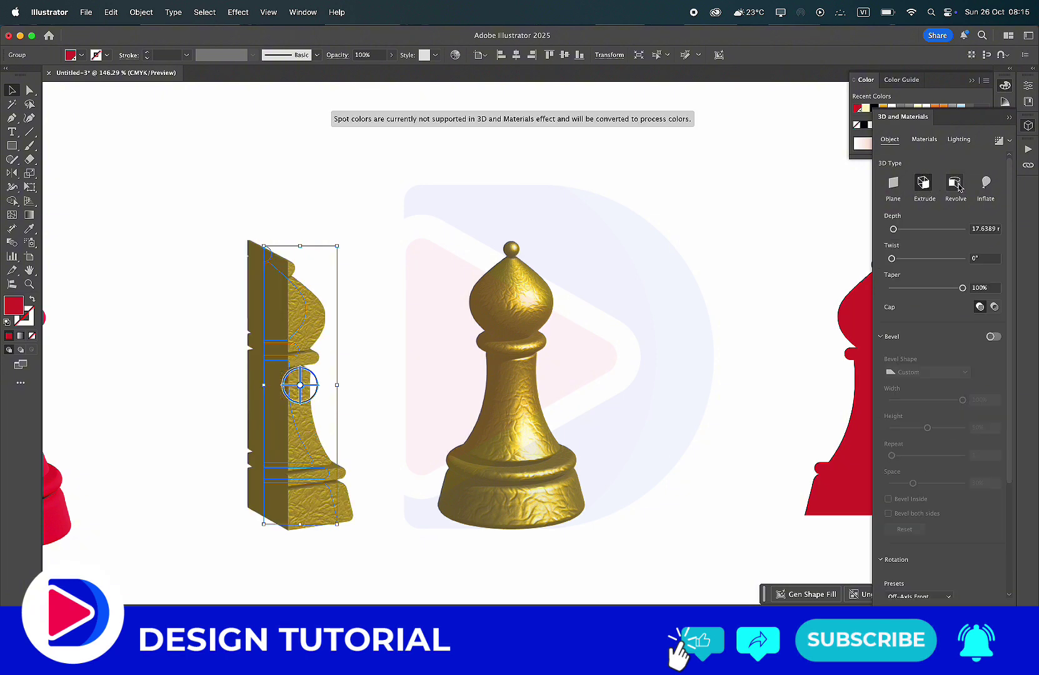
left_click(954, 183)
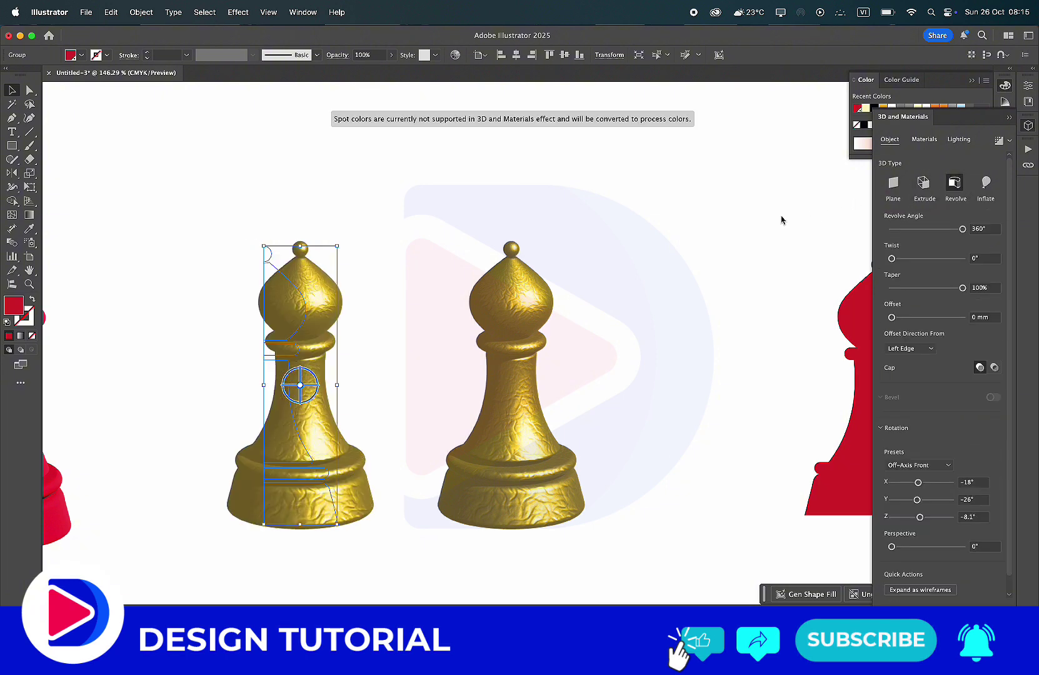
left_click(1000, 143)
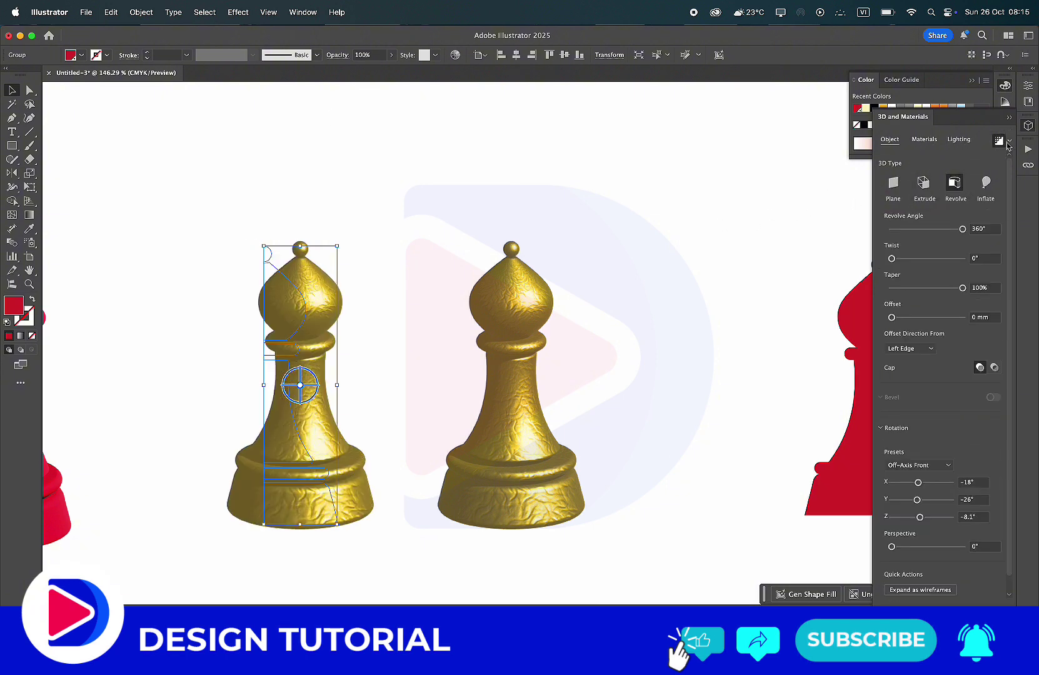
left_click(673, 273)
- Move both gold bishops right together and close the 3D and Materials panel
scroll(679, 327, "up", 3)
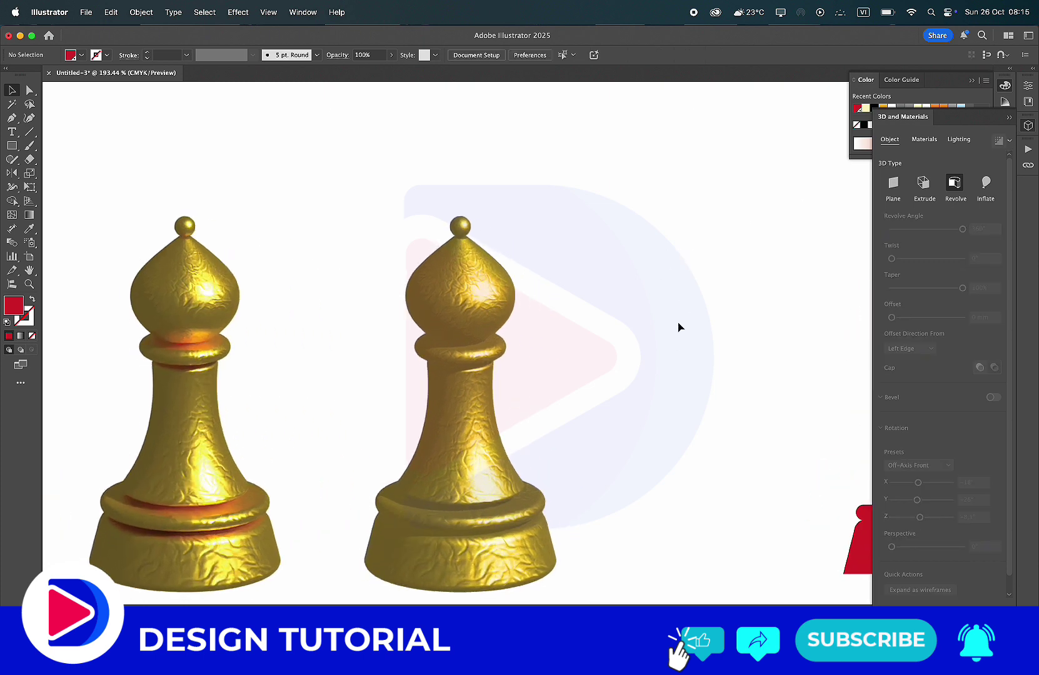
scroll(678, 326, "down", 3)
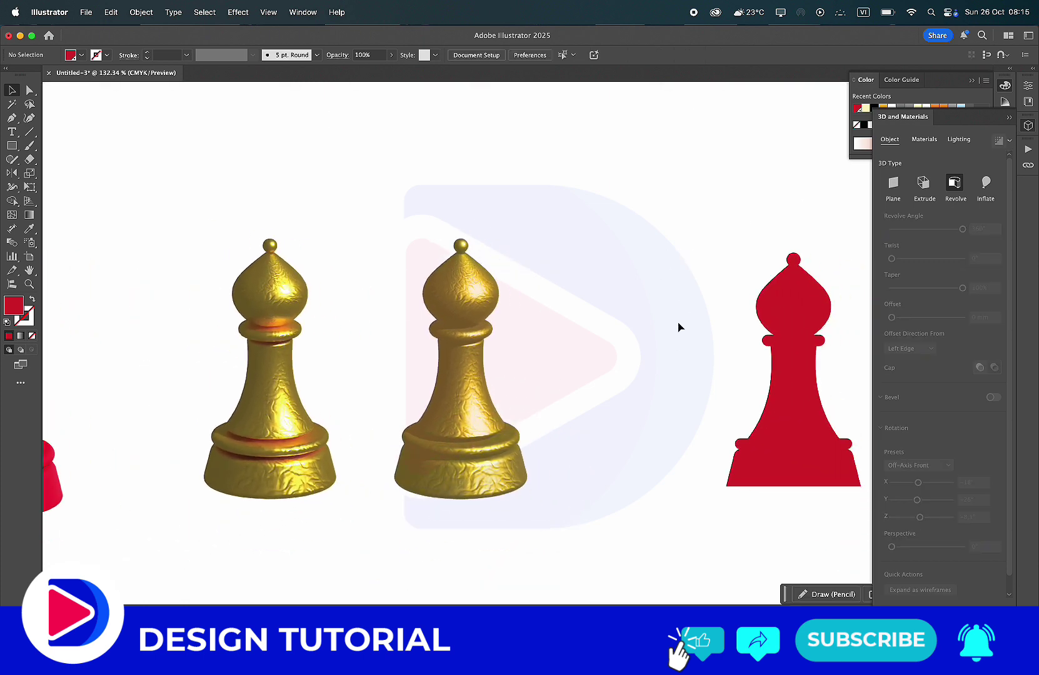
left_click_drag(116, 223, 553, 472)
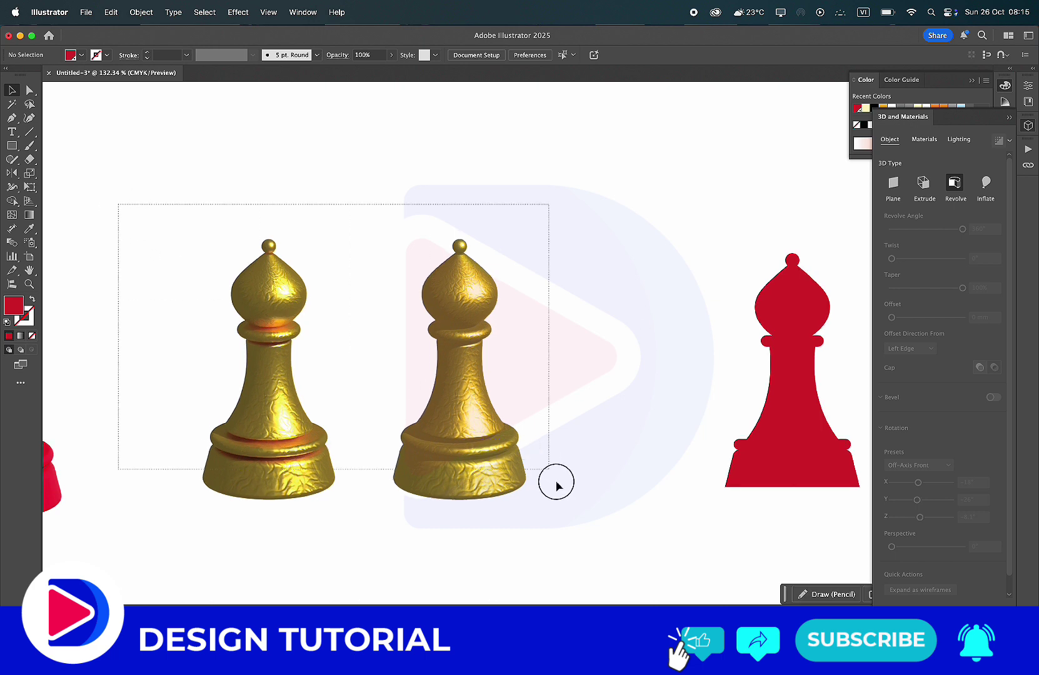
left_click_drag(478, 473, 571, 471)
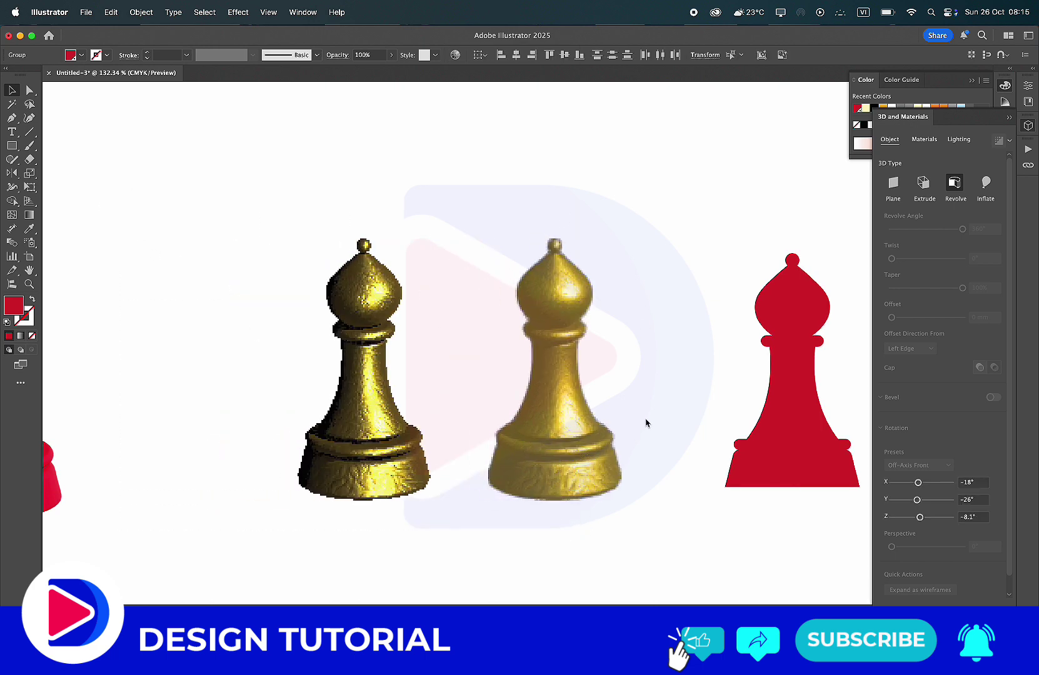
left_click(647, 423)
scroll(644, 422, "right", 5)
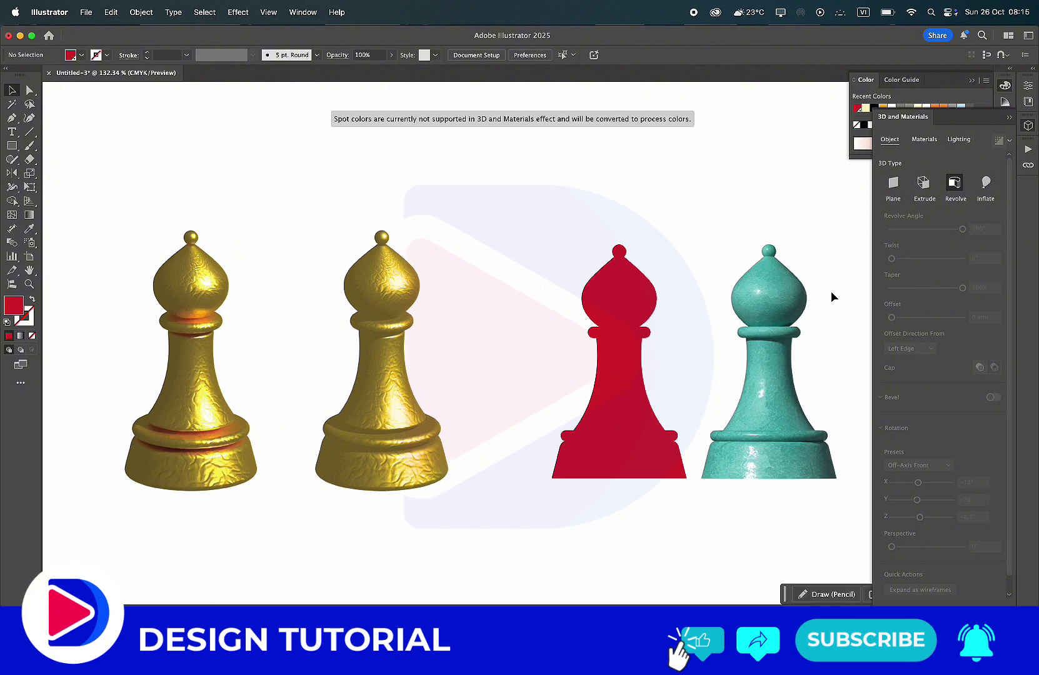
left_click(1009, 118)
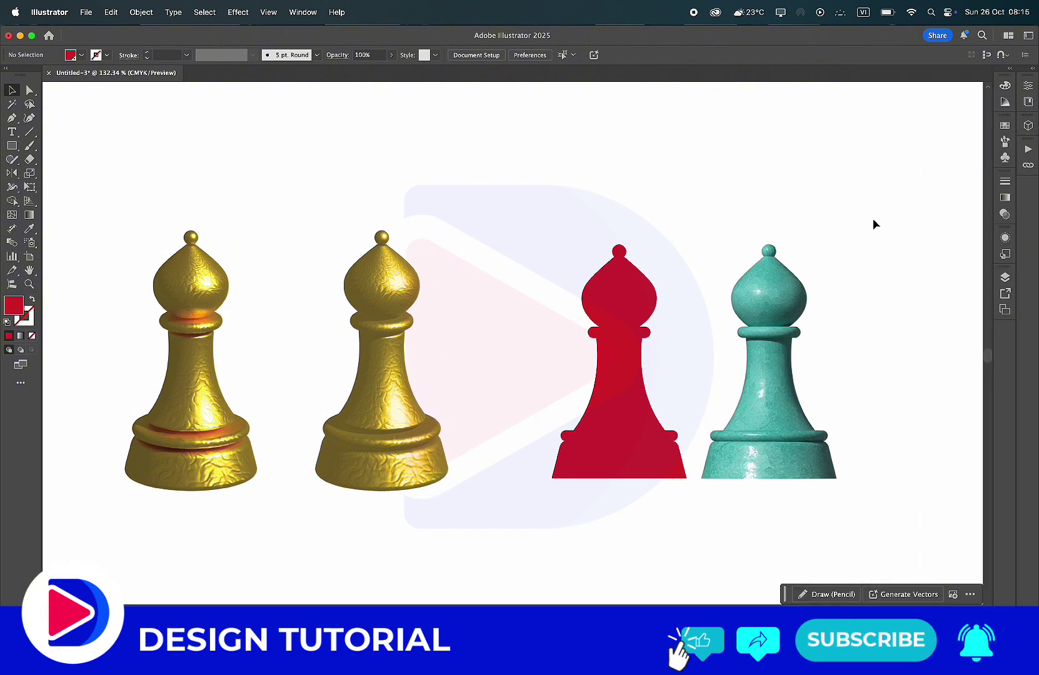
- Hide the interface, nudge the red bishop slightly left, and zoom in on the four bishops
key("f")
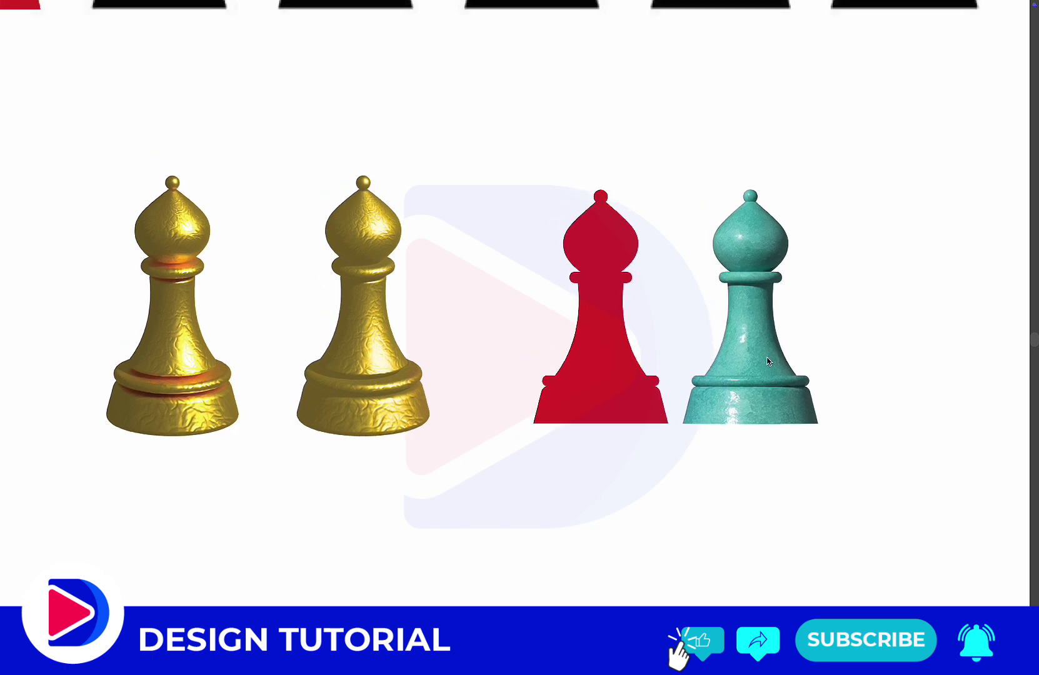
left_click(768, 361)
left_click_drag(516, 170, 687, 488)
left_click_drag(623, 410, 605, 410)
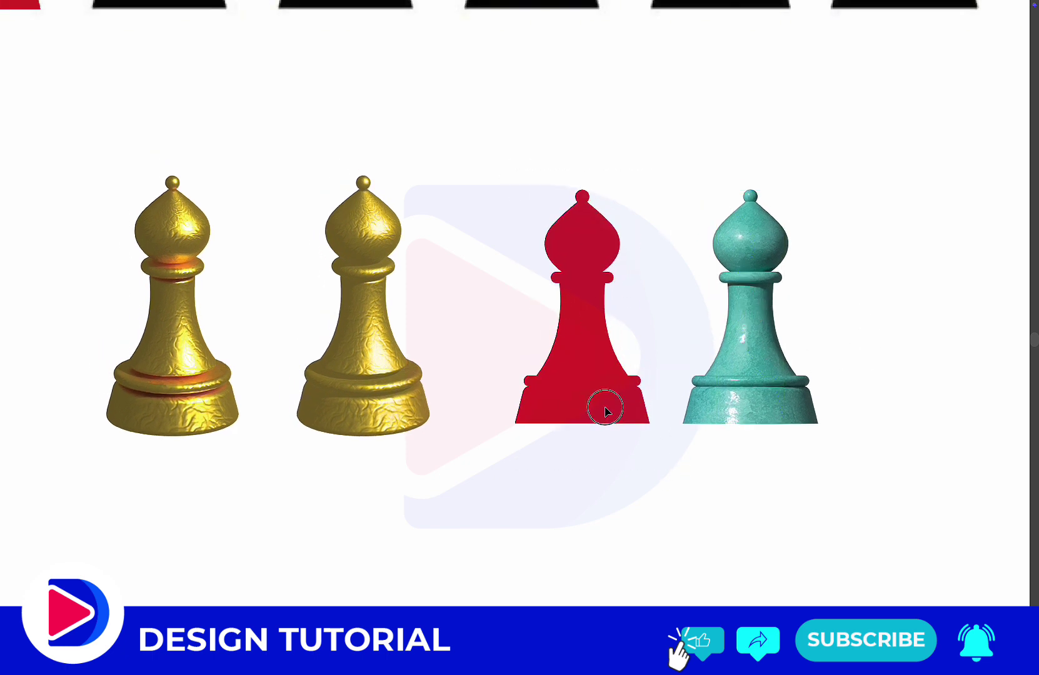
left_click(632, 514)
key("ctrl+plus")
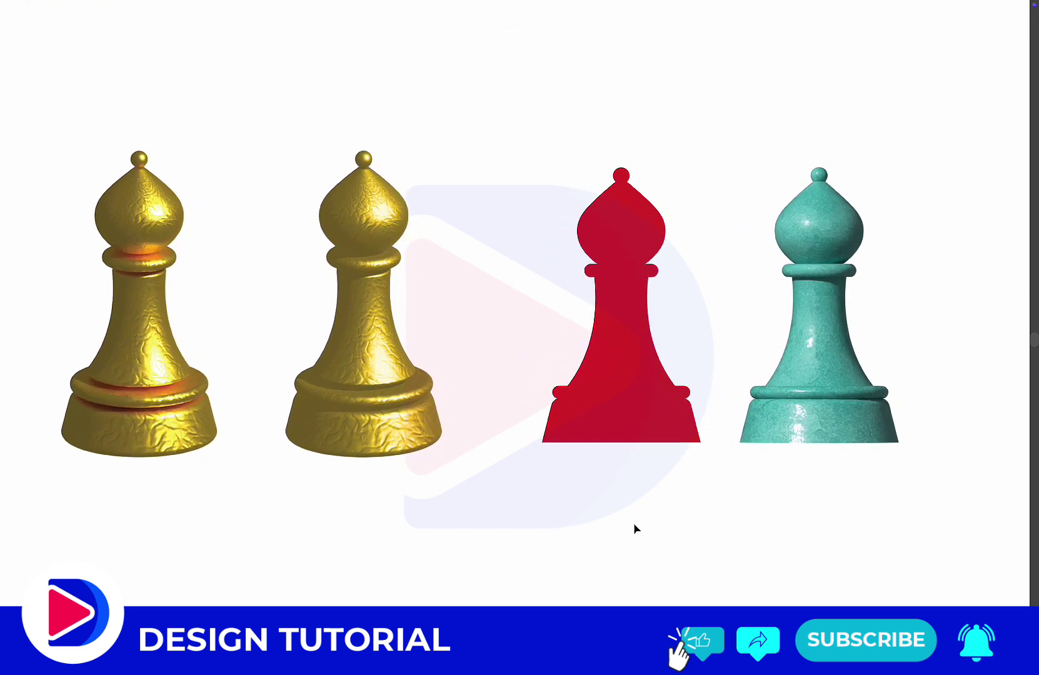
scroll(562, 388, "down", 1)
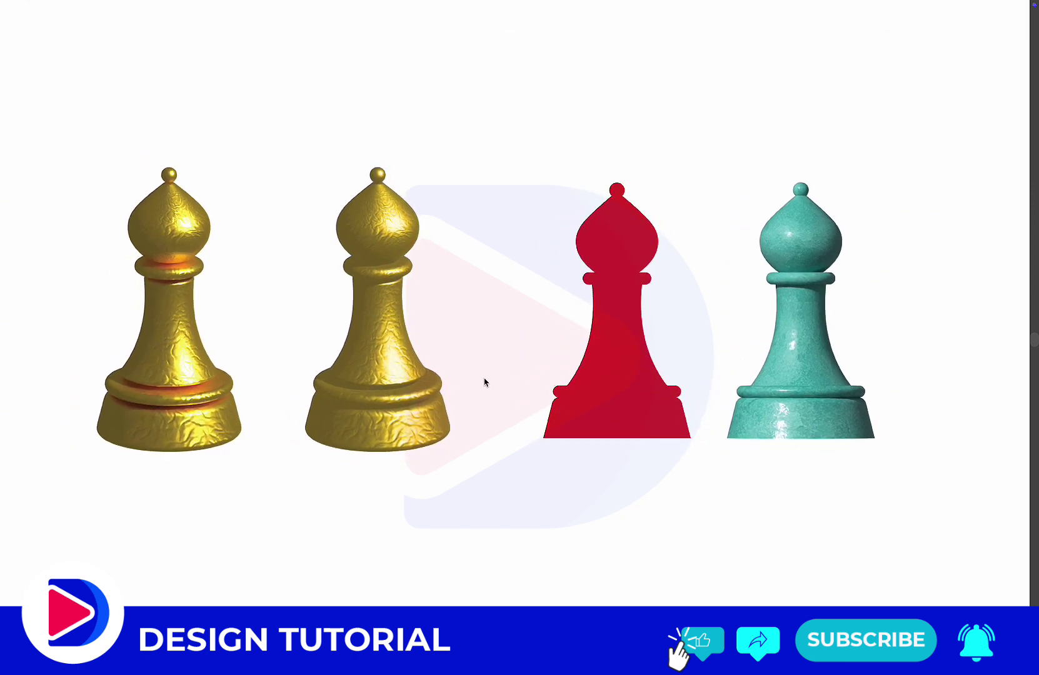
left_click(400, 388)
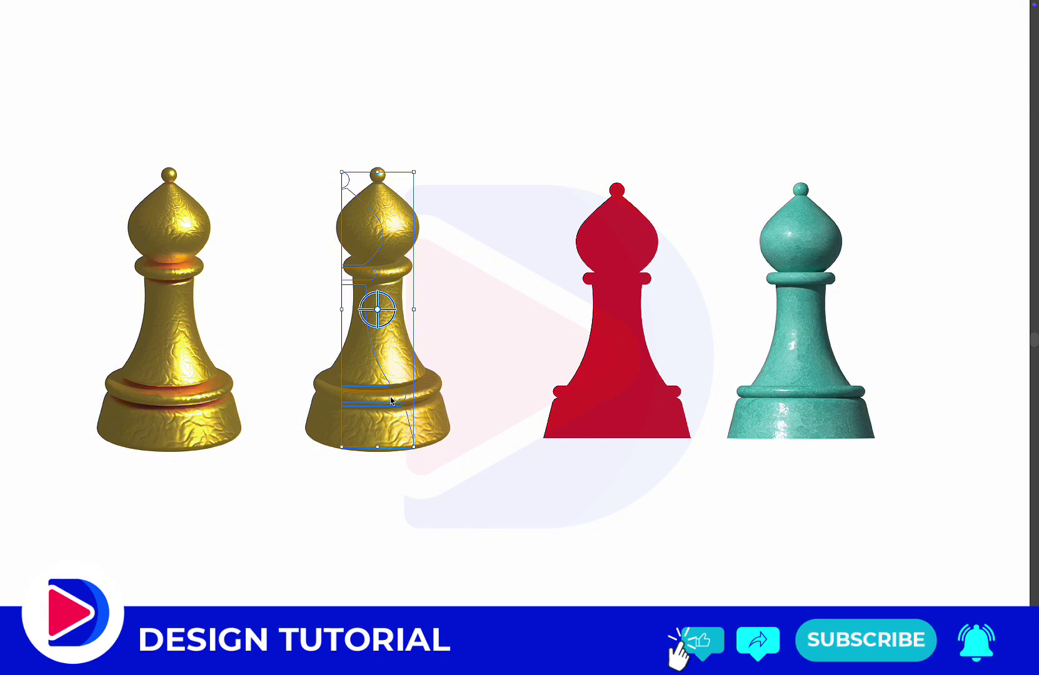
scroll(391, 400, "down", 1)
scroll(382, 405, "up", 1)
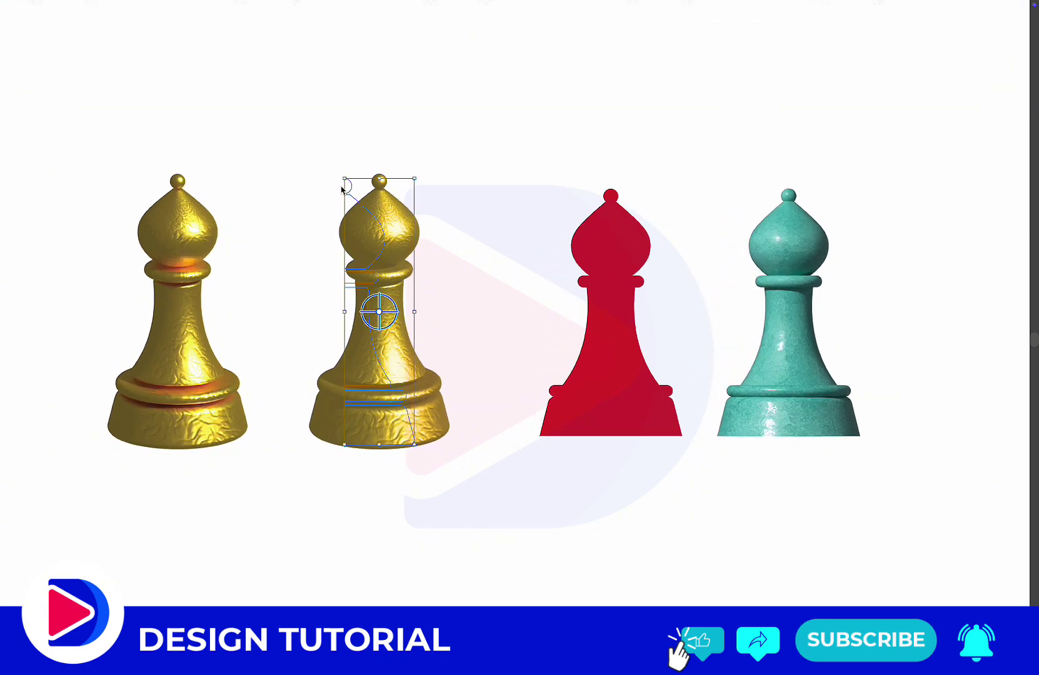
double_click(350, 197)
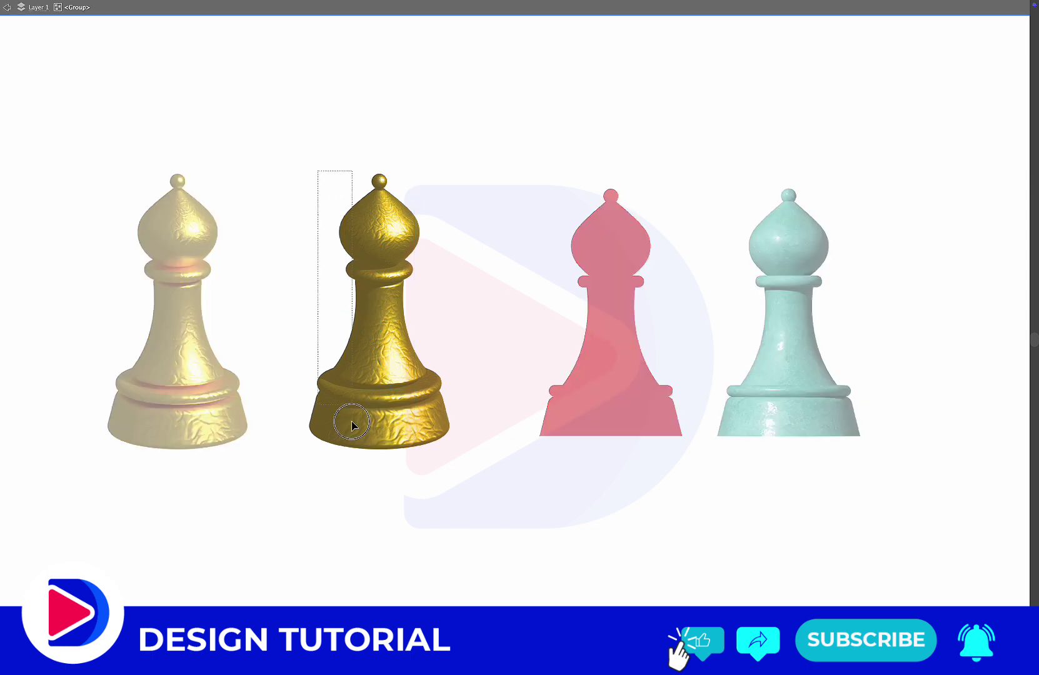
left_click(350, 210, "shift")
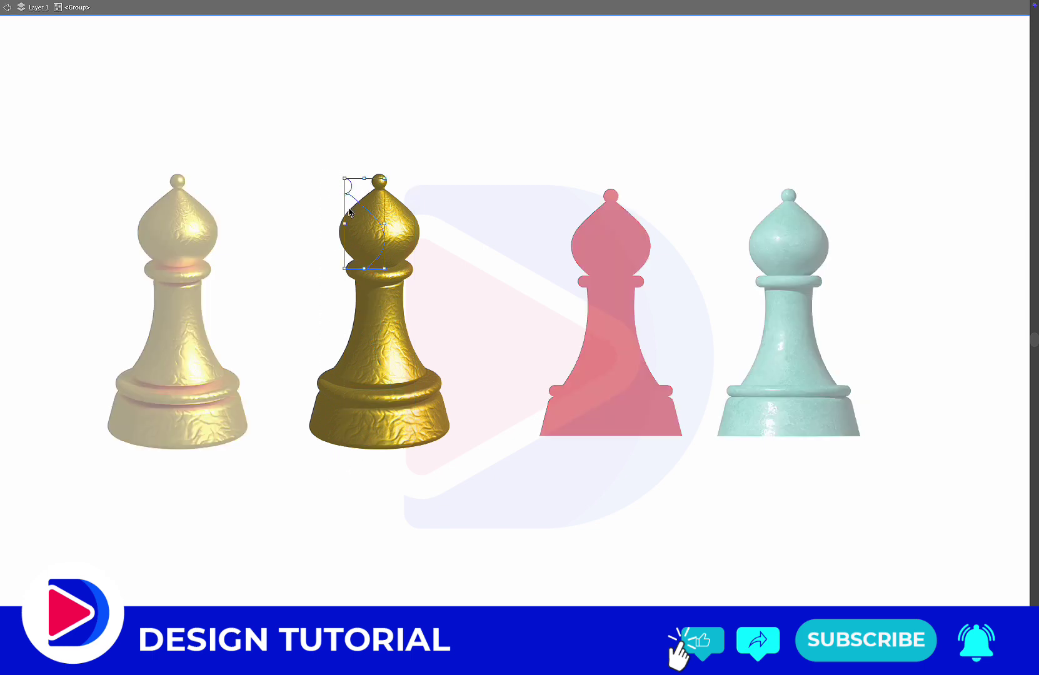
left_click(362, 302, "shift")
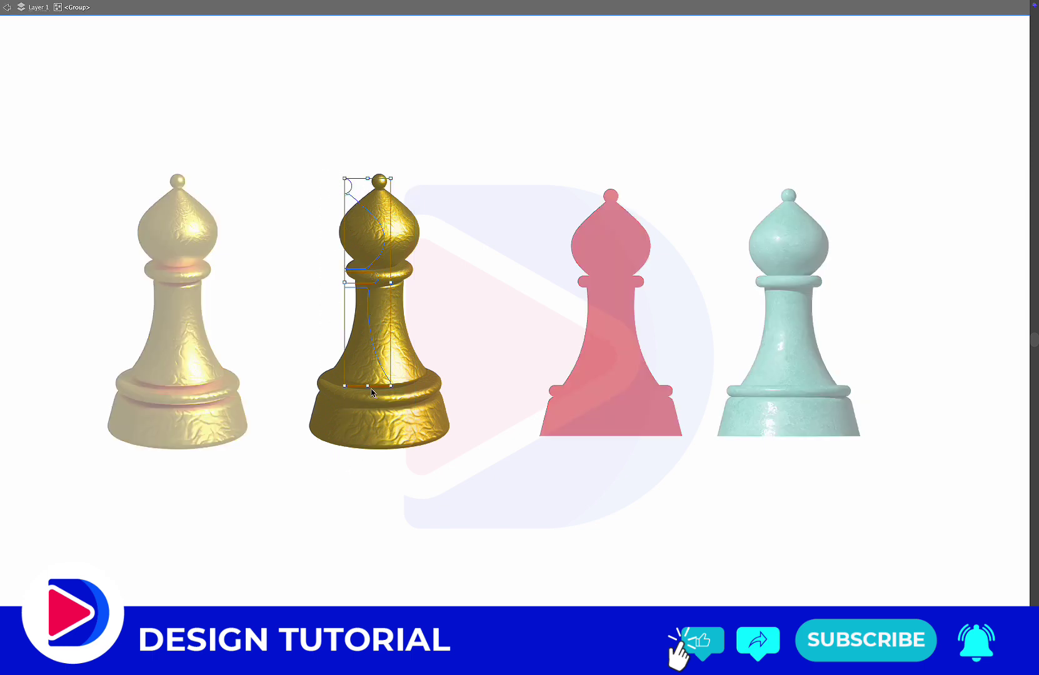
double_click(448, 481)
left_click(392, 292)
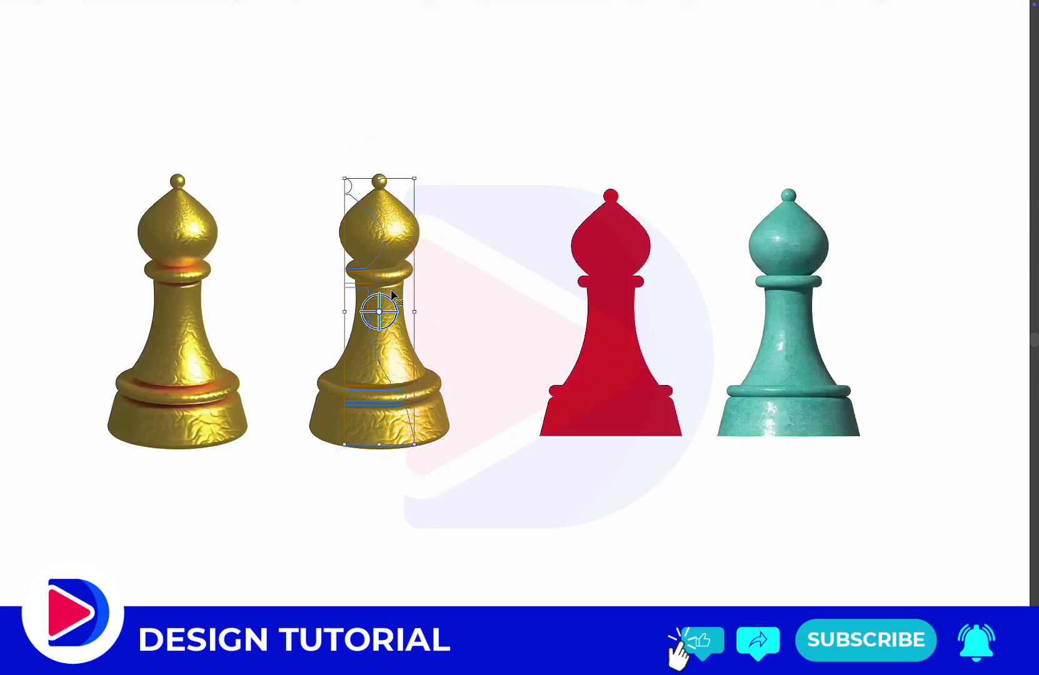
key("Delete")
key("ctrl+z")
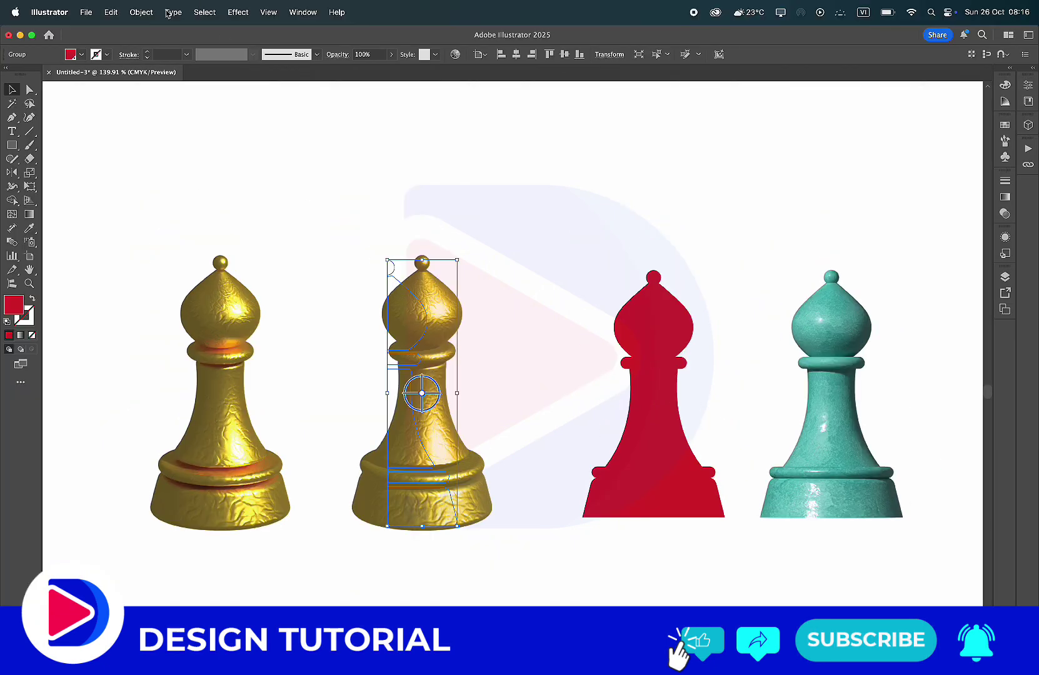
left_click(145, 13)
left_click(168, 196)
key("ctrl+z")
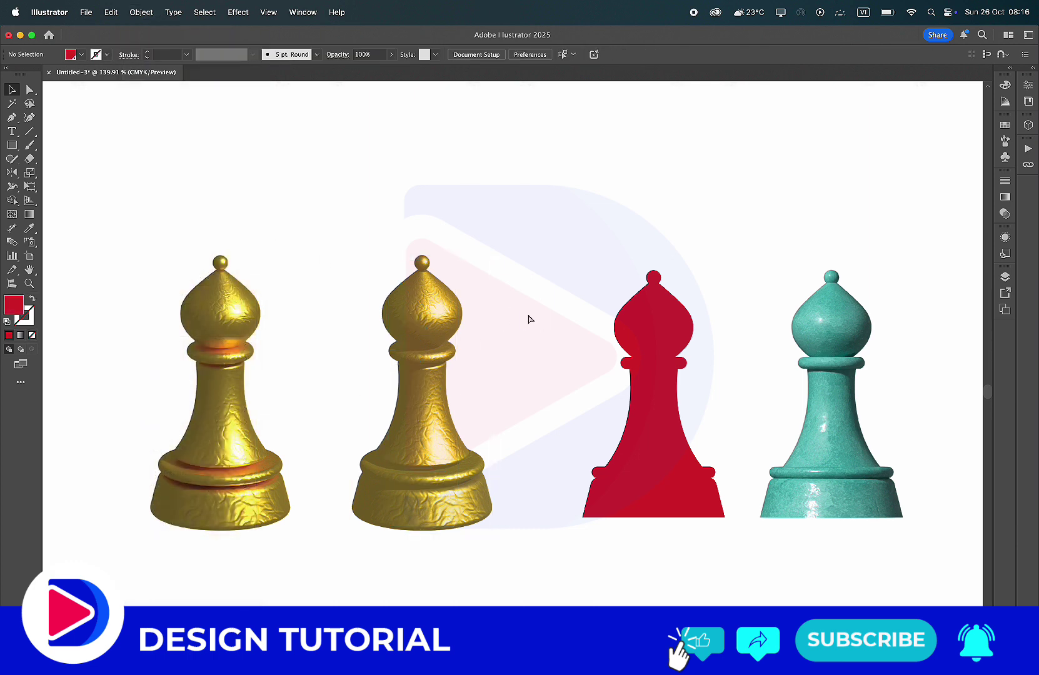
left_click(498, 314)
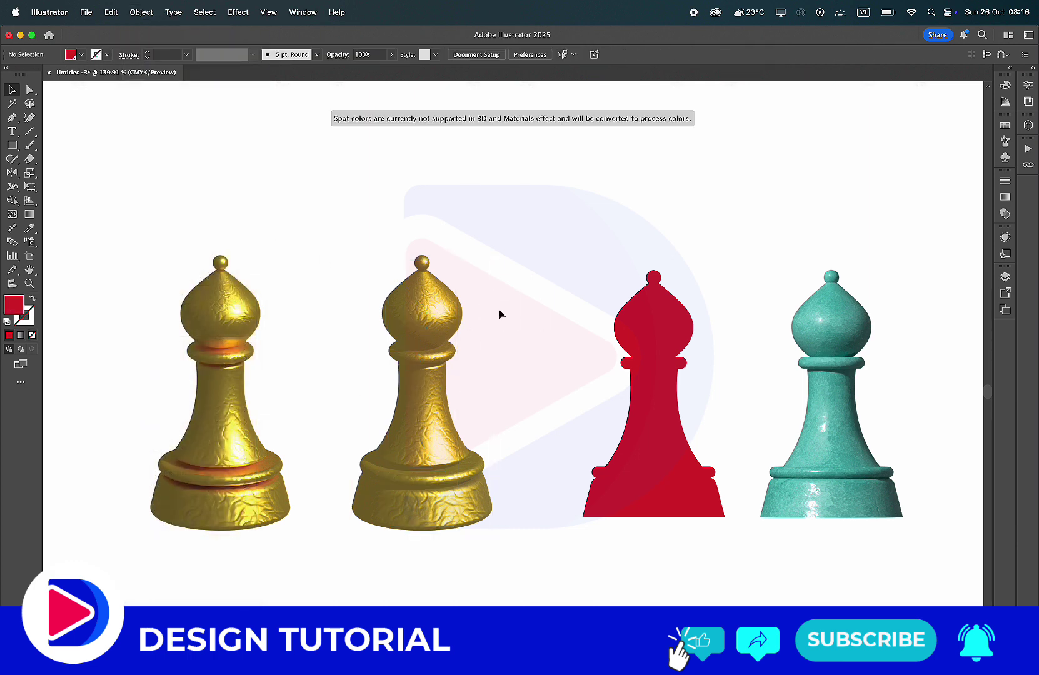
left_click(394, 516)
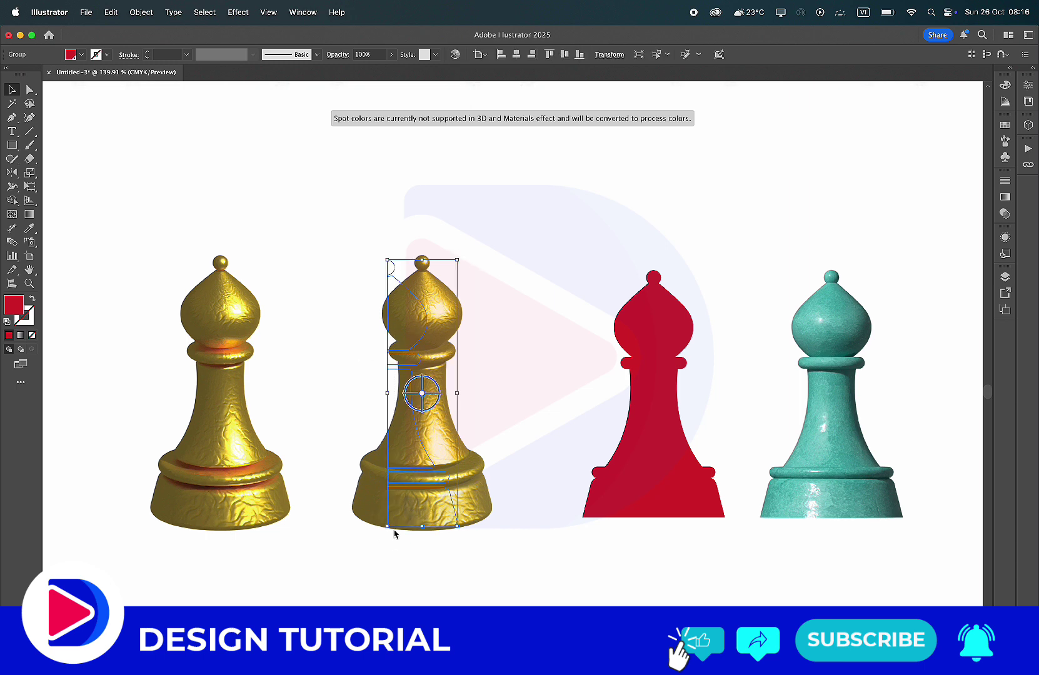
double_click(395, 372)
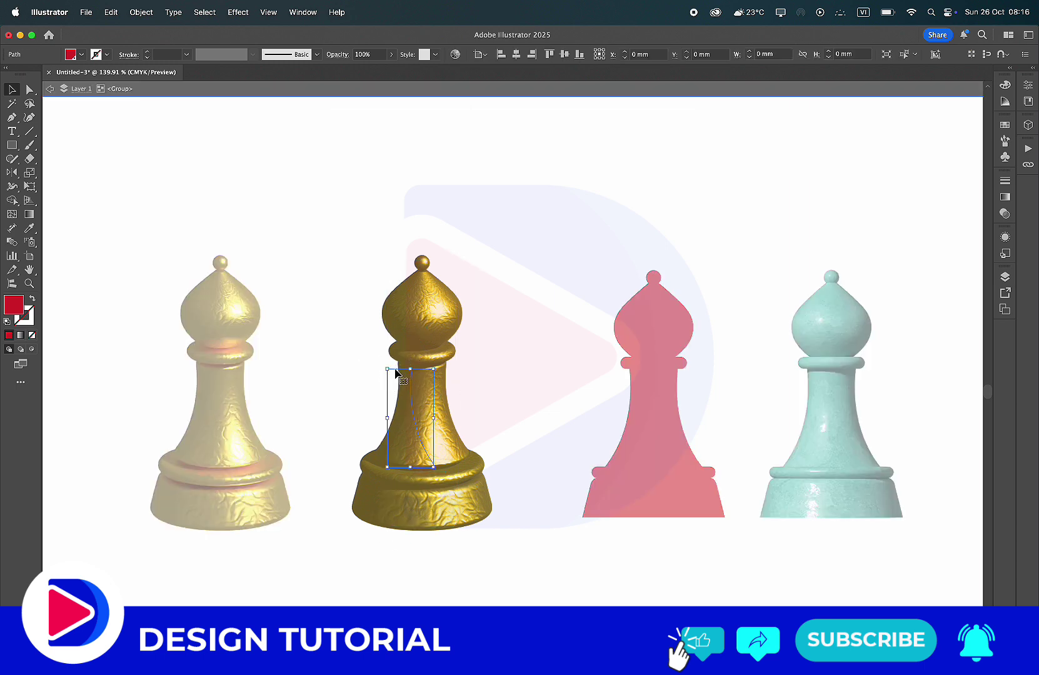
left_click(399, 490, "shift")
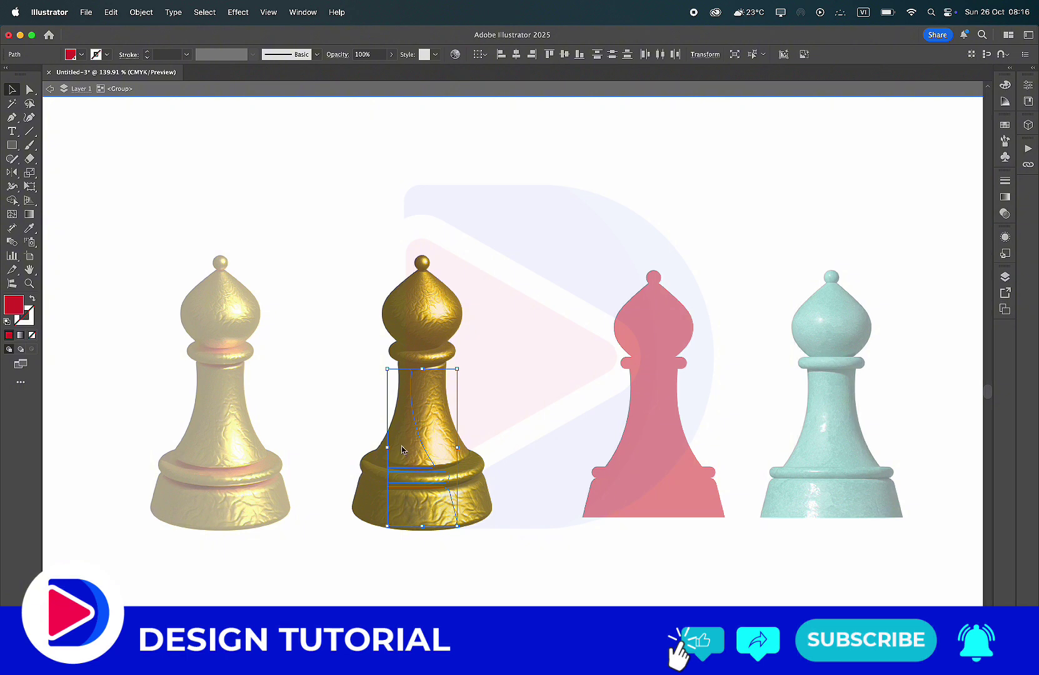
left_click(391, 342, "shift")
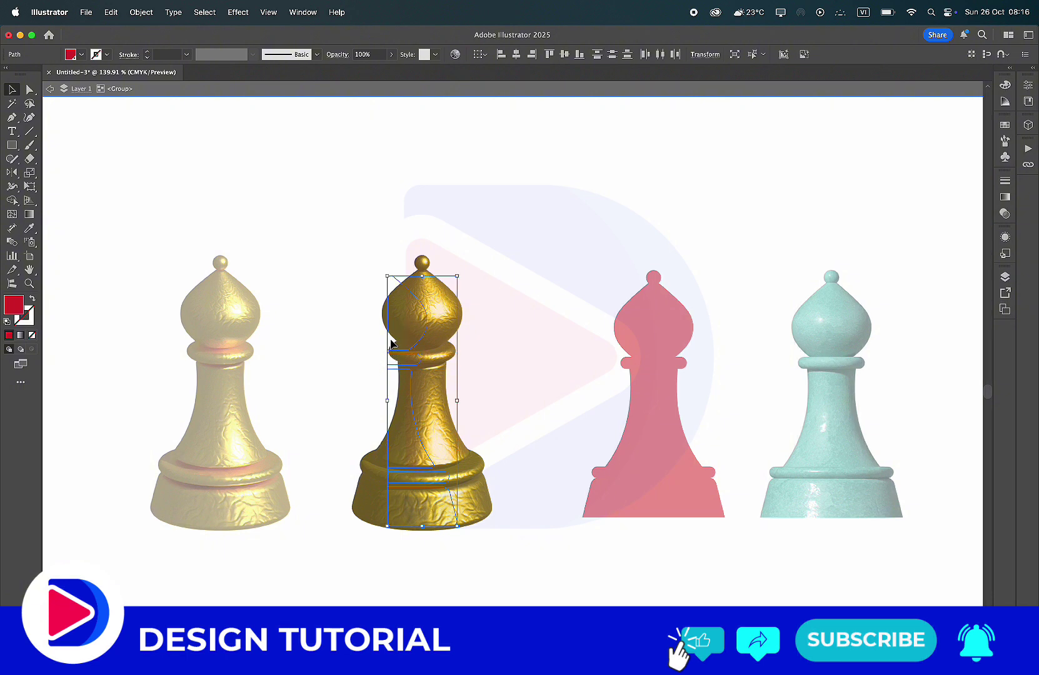
left_click(391, 267, "shift")
left_click(111, 12)
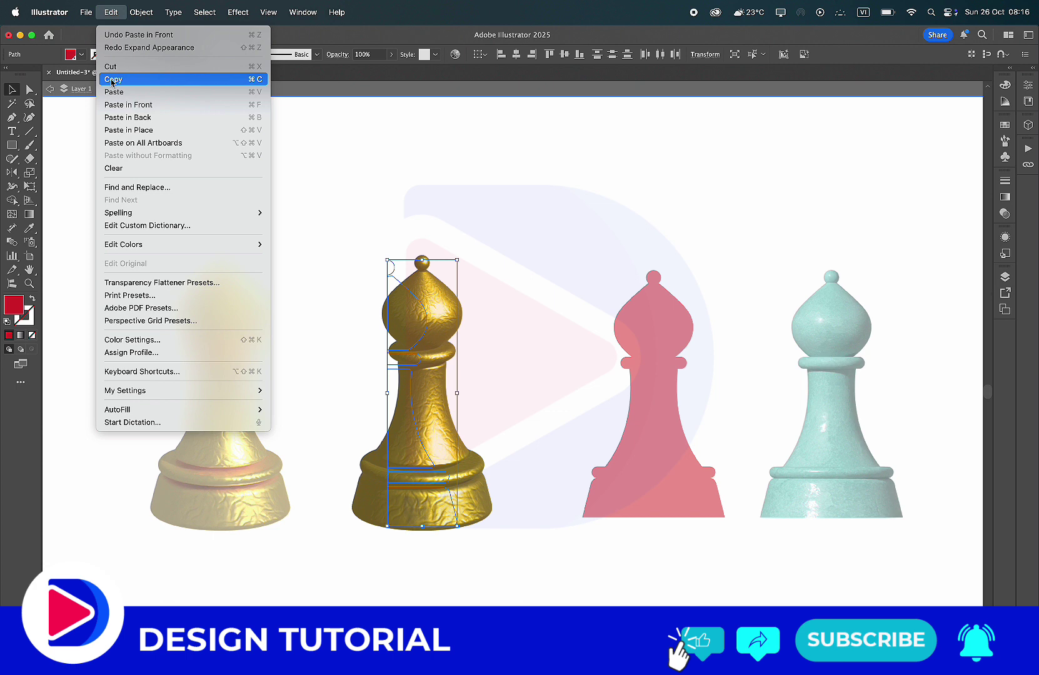
left_click(470, 205)
left_click_drag(496, 190, 426, 515)
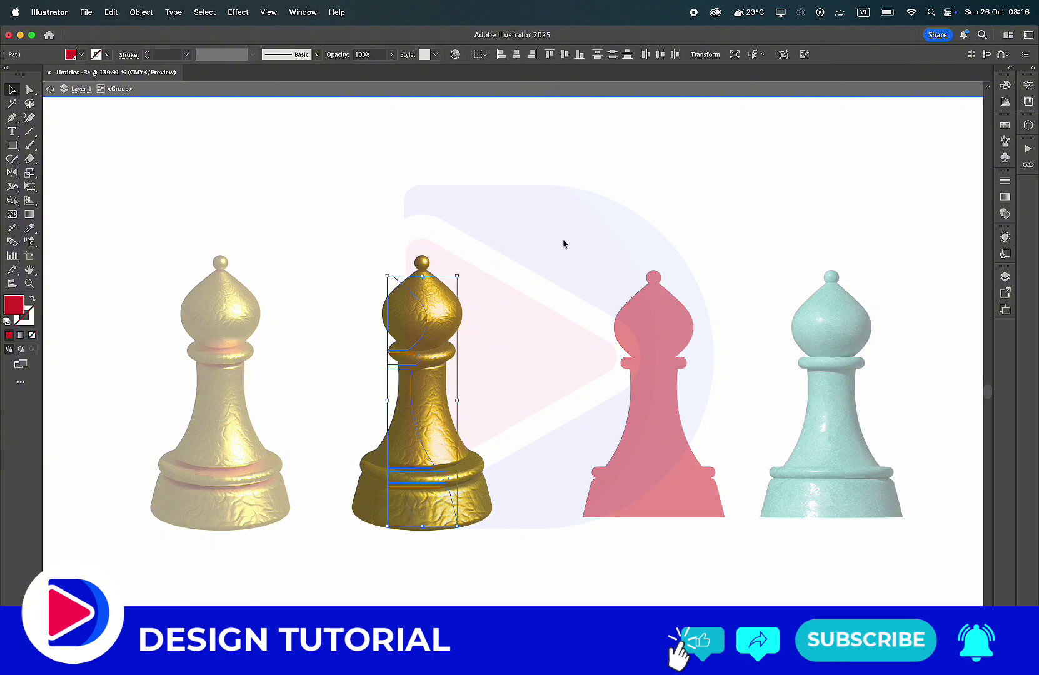
double_click(541, 233)
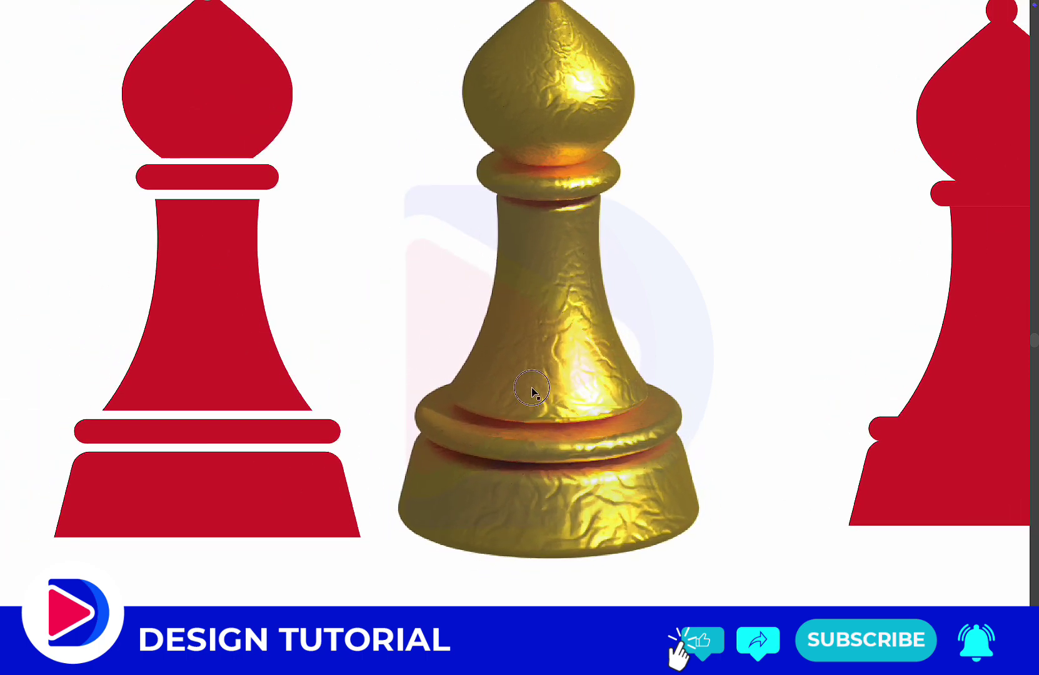
- Add a second light, Light 2, to the teal bishop's 3D lighting
left_click(535, 395)
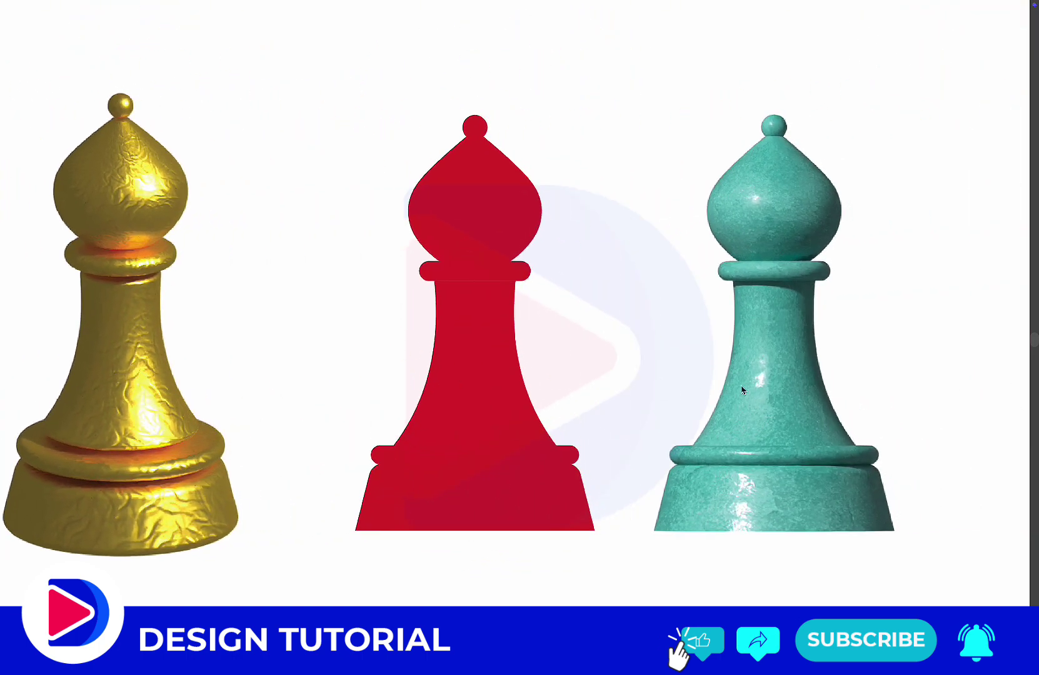
left_click(774, 383)
left_click(842, 371)
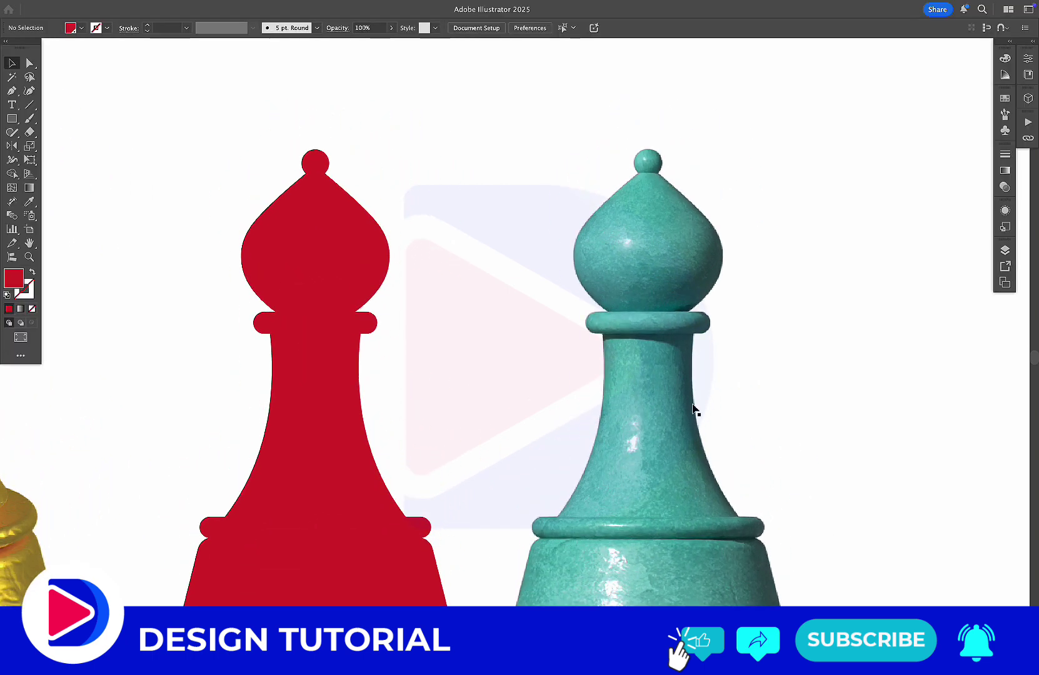
left_click(690, 409)
left_click(1028, 98)
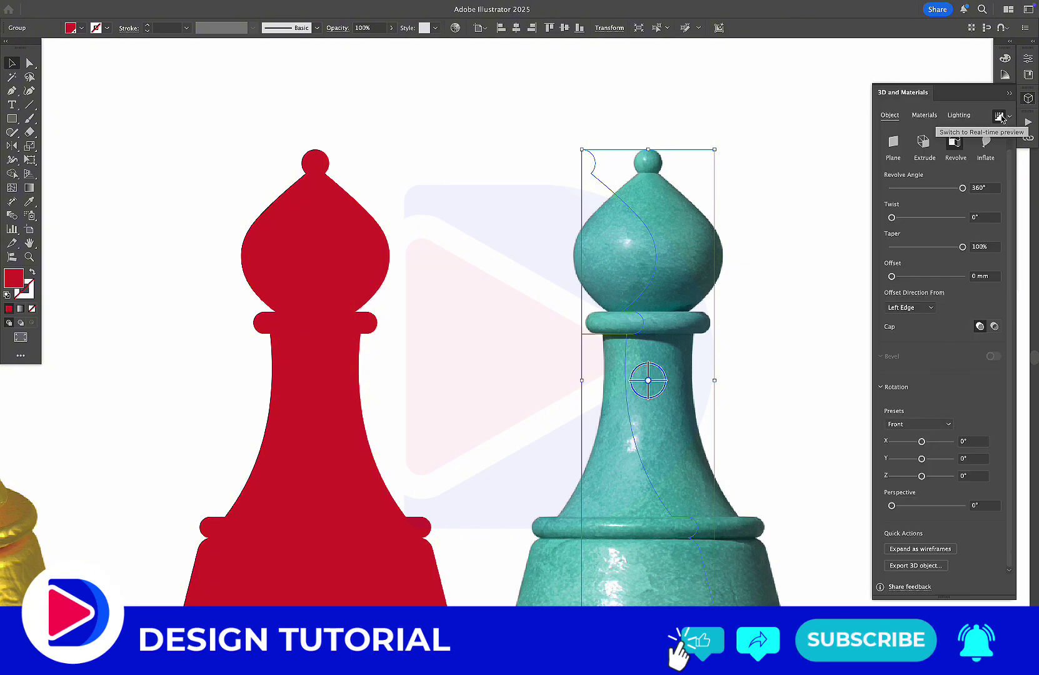
left_click(958, 115)
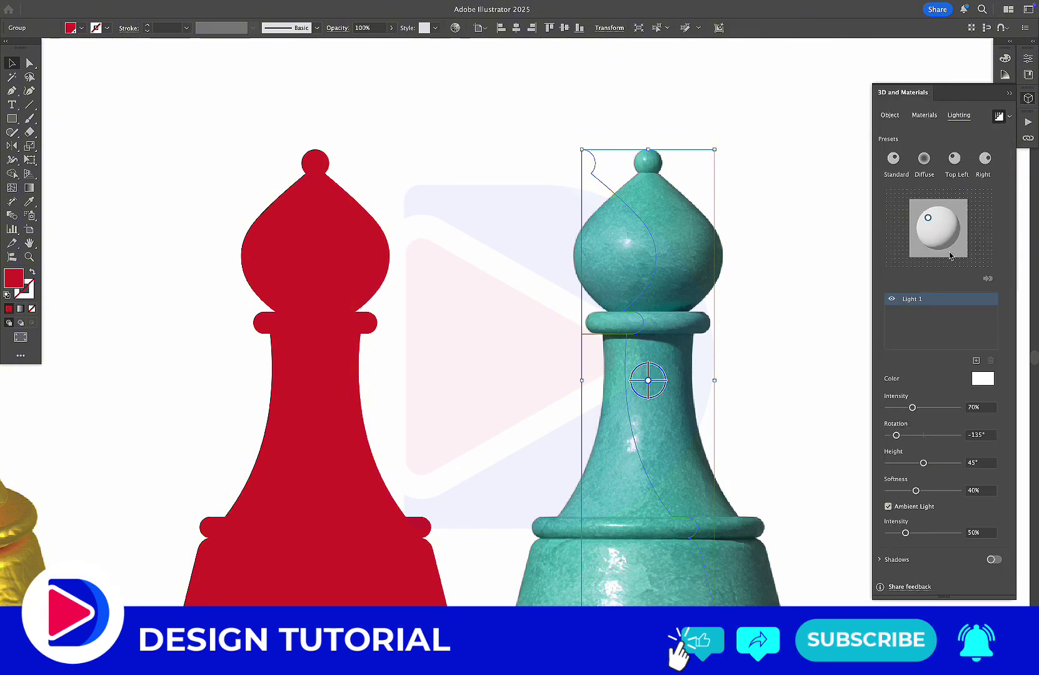
left_click(976, 361)
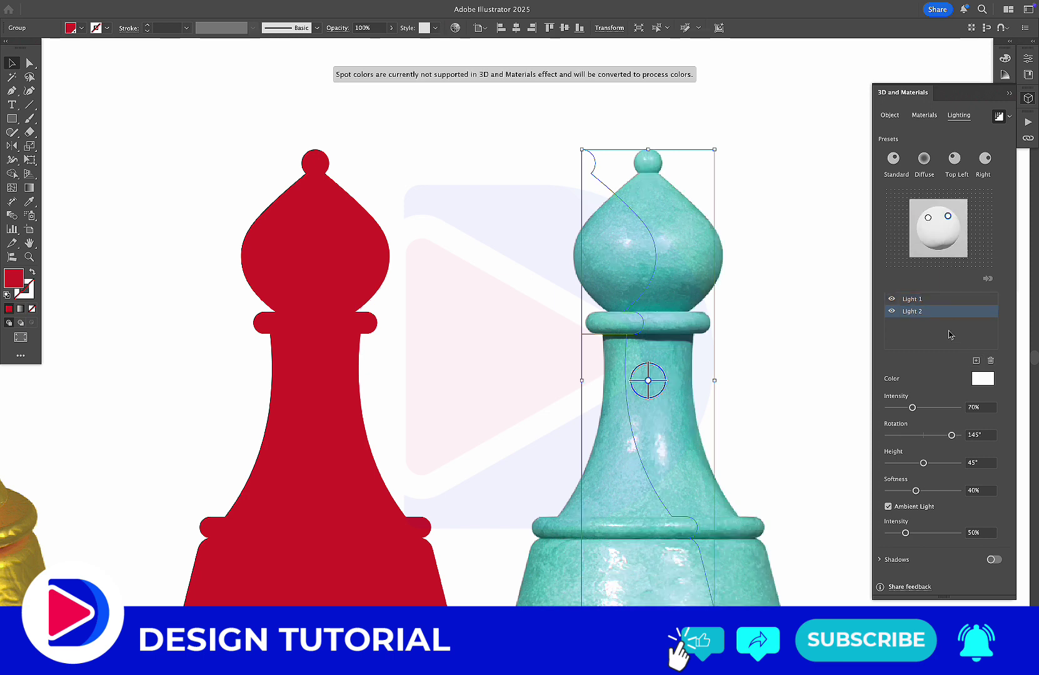
- Reposition the lights on the sphere preview and apply the Top Left lighting preset
left_click_drag(952, 224, 949, 212)
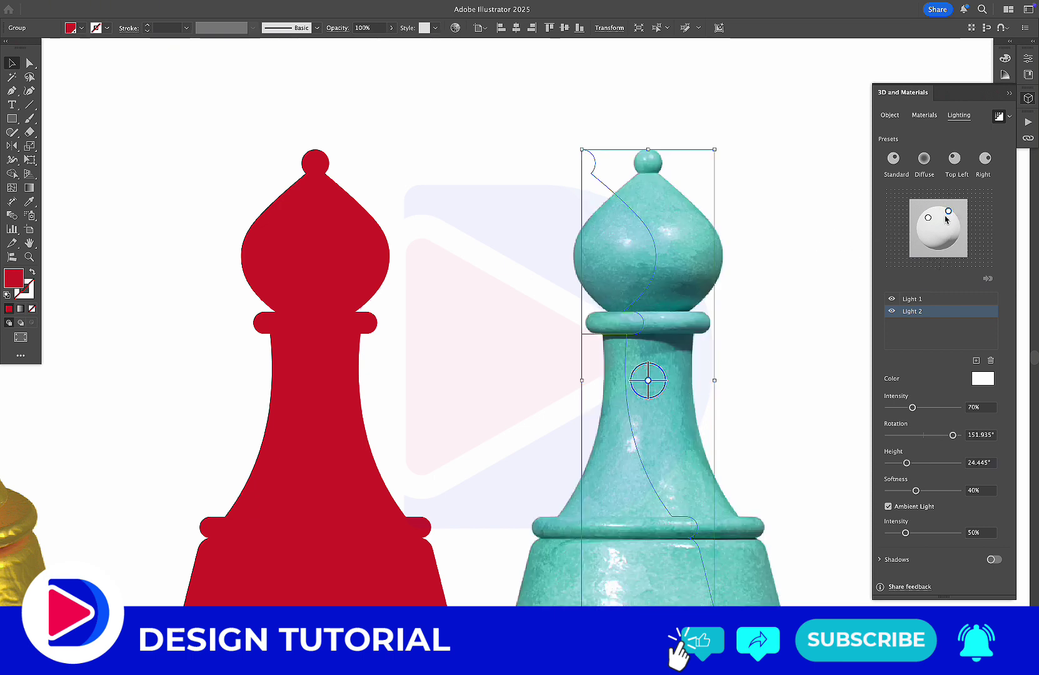
left_click_drag(948, 213, 939, 214)
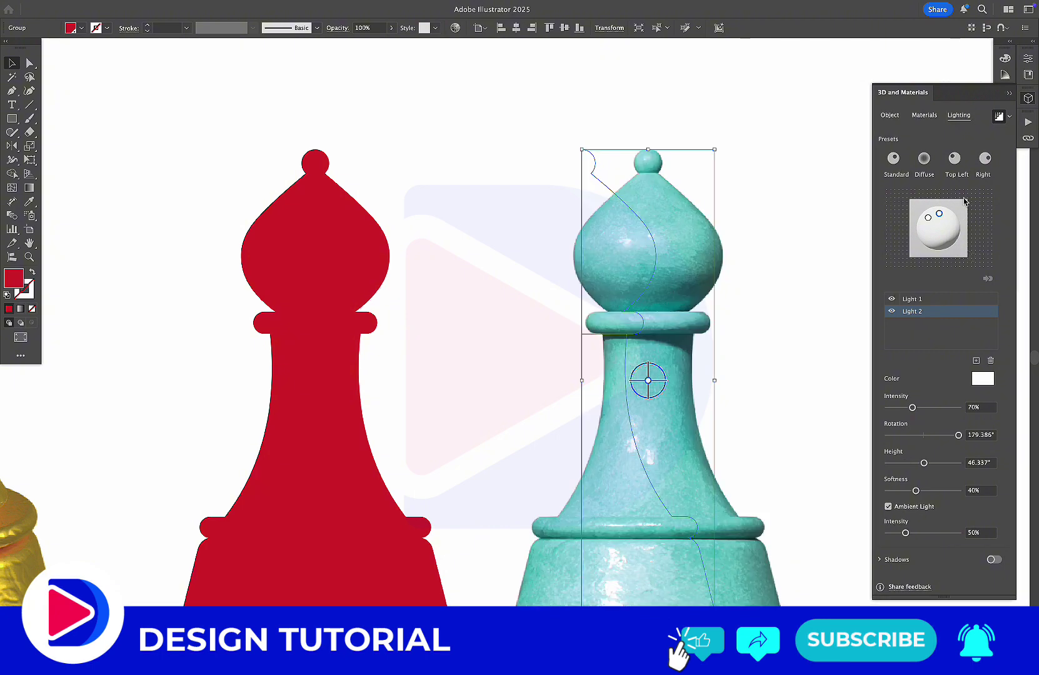
left_click(985, 158)
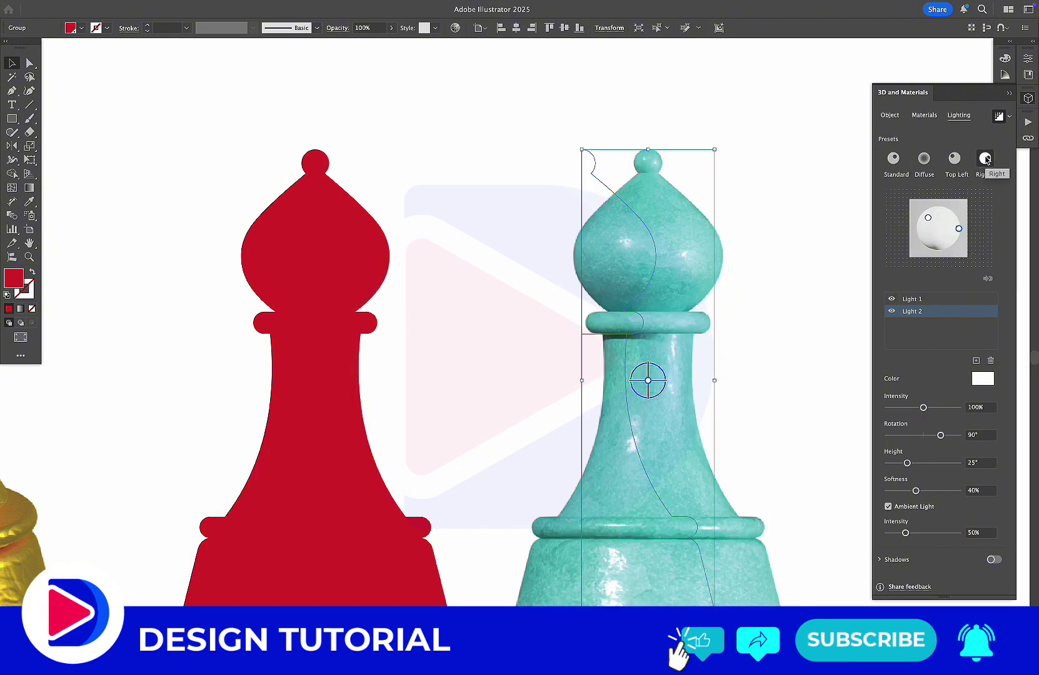
left_click(953, 160)
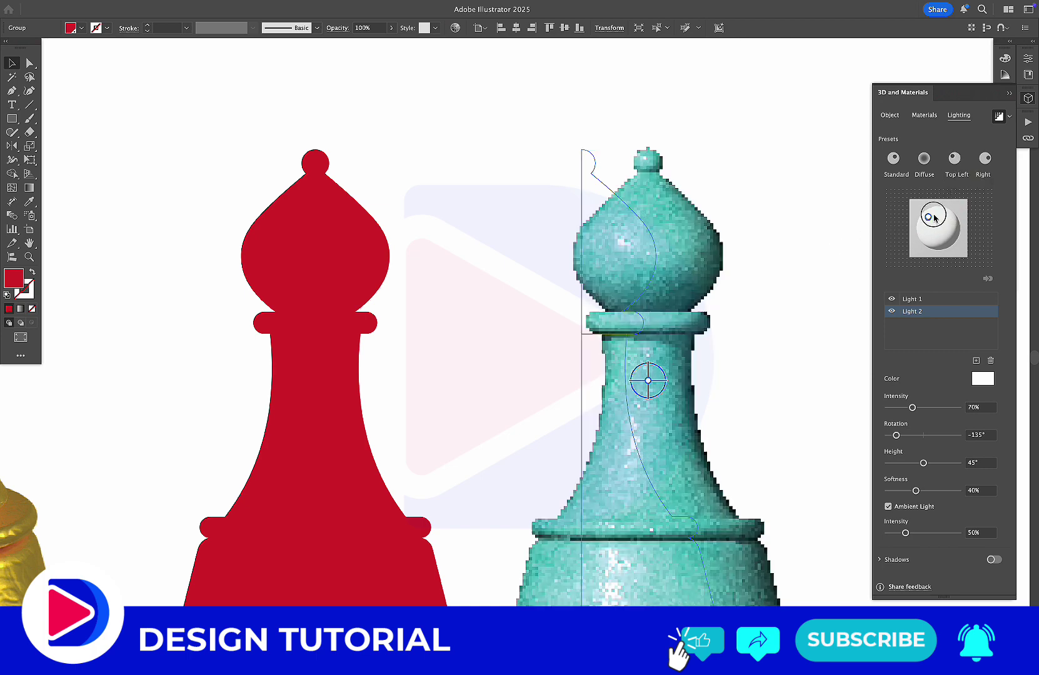
left_click_drag(937, 220, 930, 227)
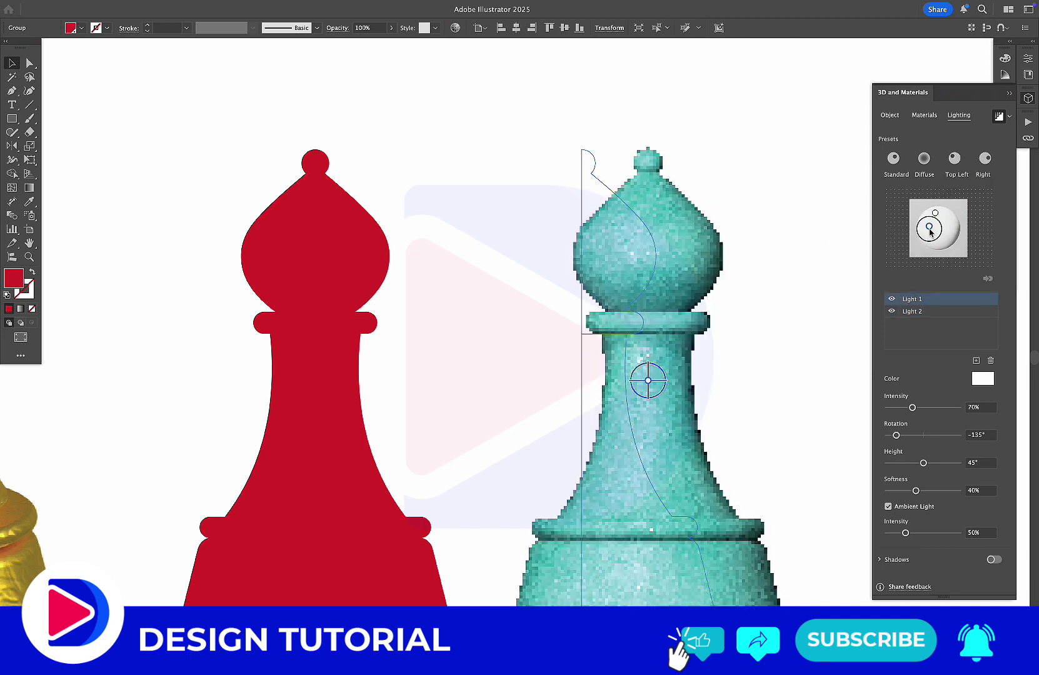
left_click(791, 267)
scroll(790, 266, "down", 1)
scroll(791, 267, "right", 2)
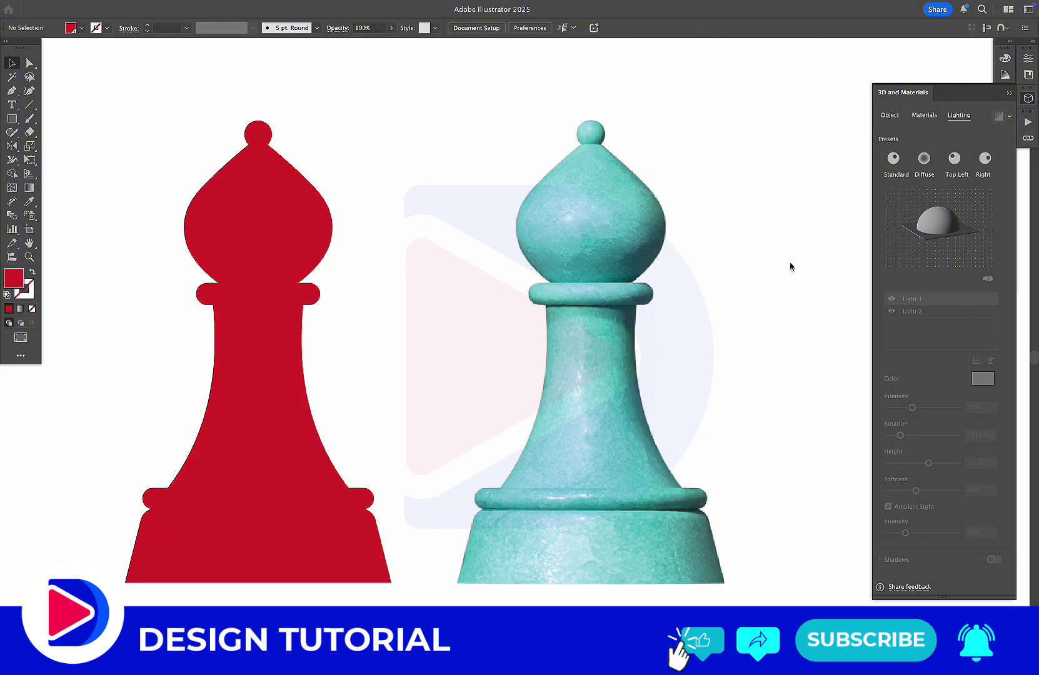
- Rotate the teal bishop to the Left preset (Y −90°) after trying Back
left_click(612, 274)
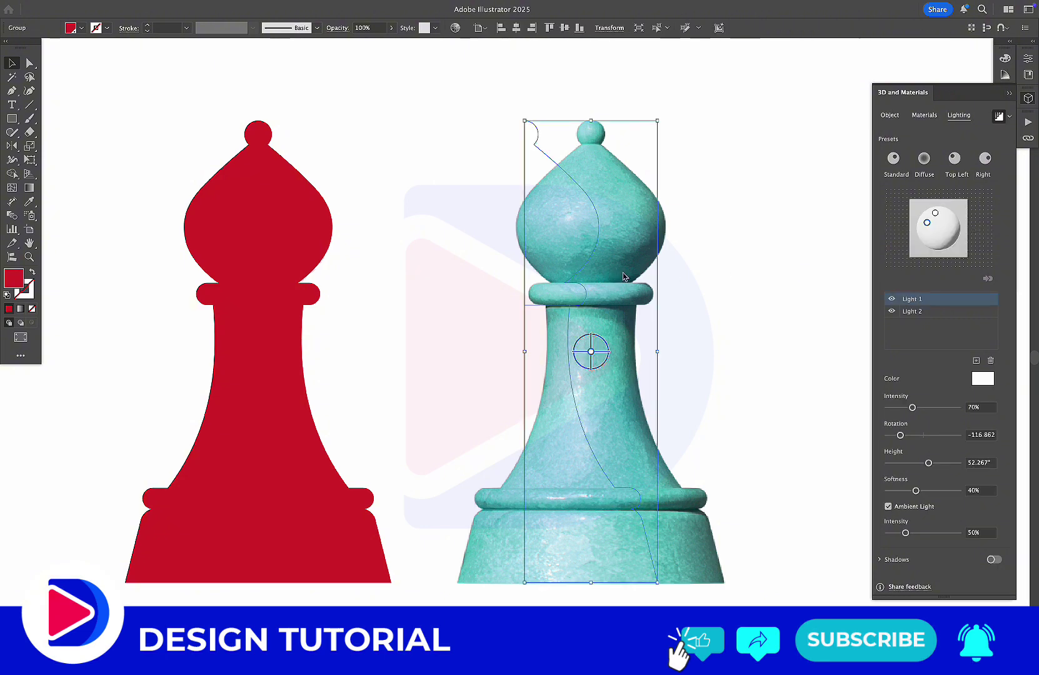
left_click(890, 117)
scroll(935, 387, "down", 1)
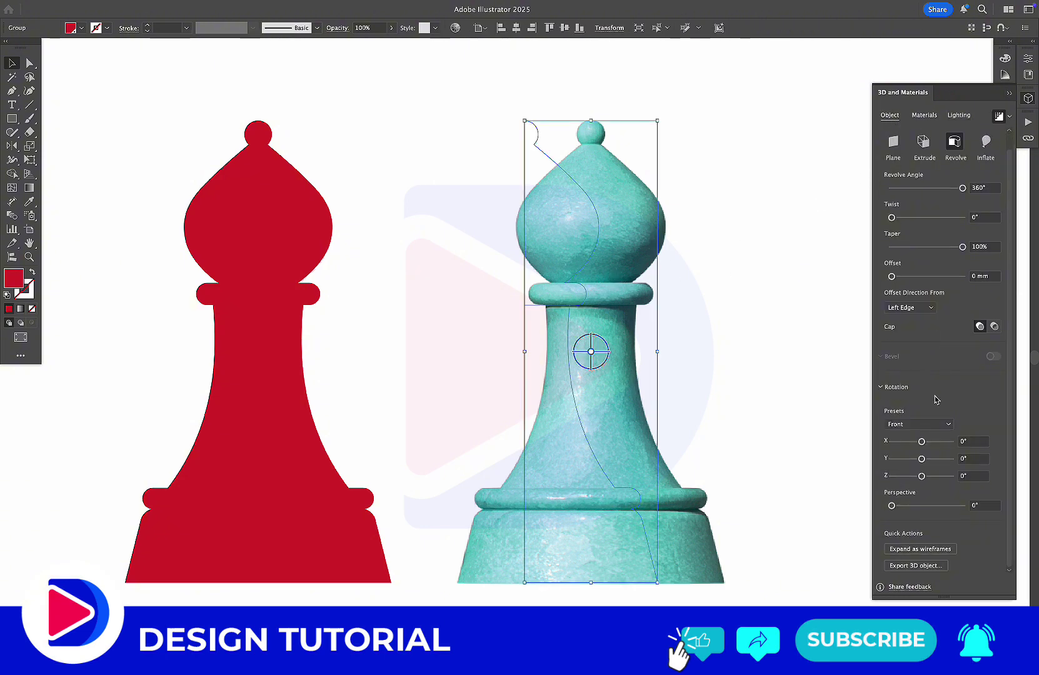
left_click(919, 424)
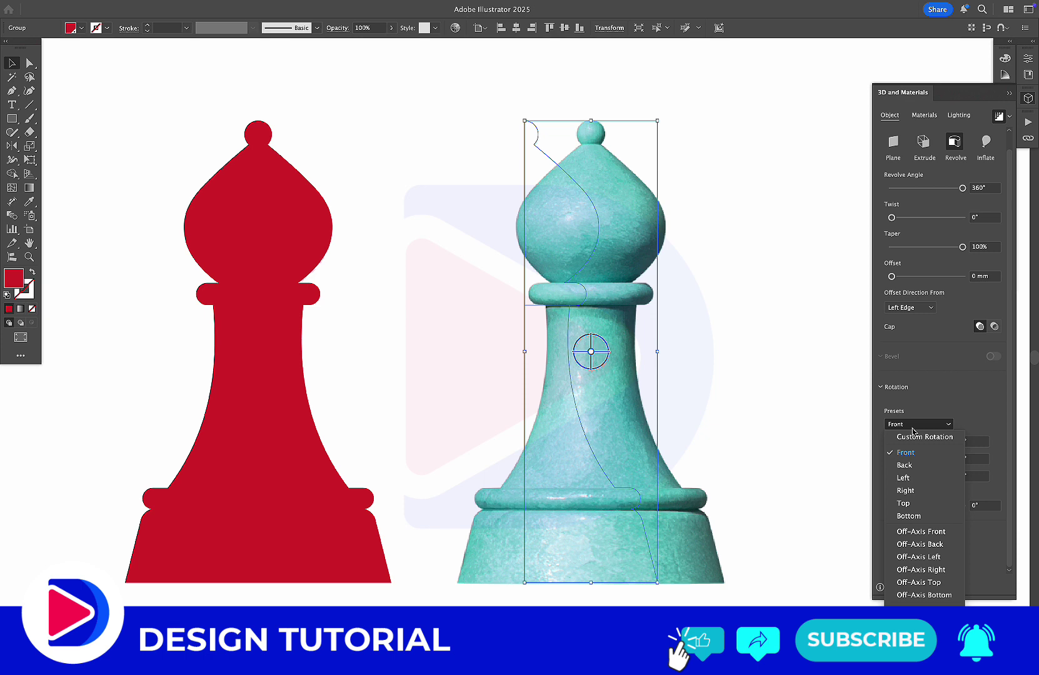
left_click(908, 460)
left_click(918, 424)
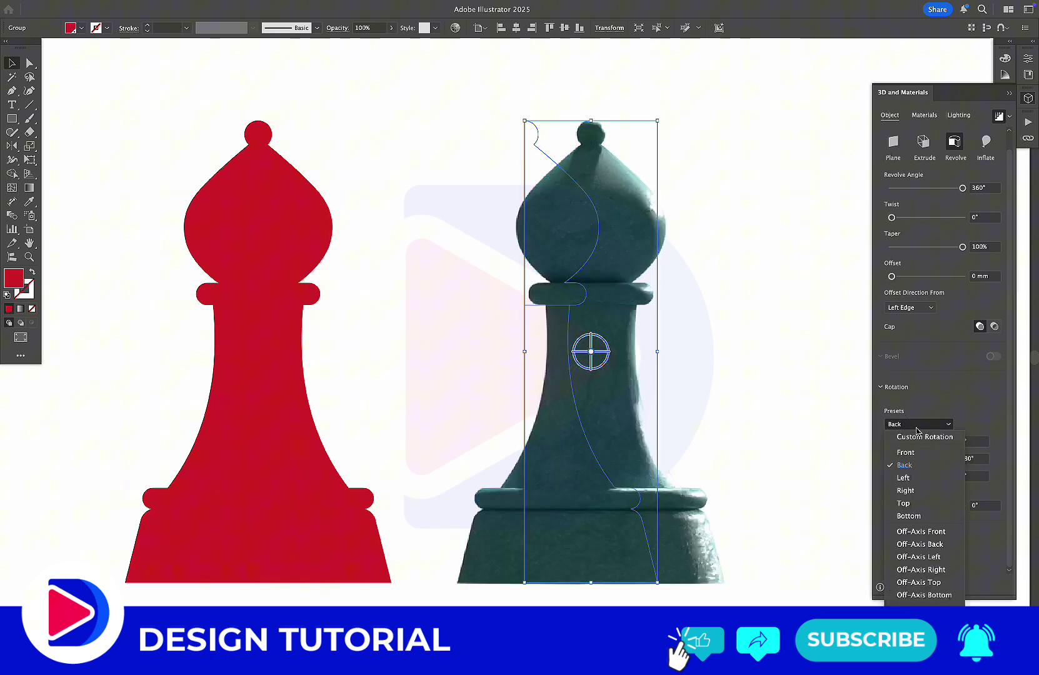
left_click(902, 478)
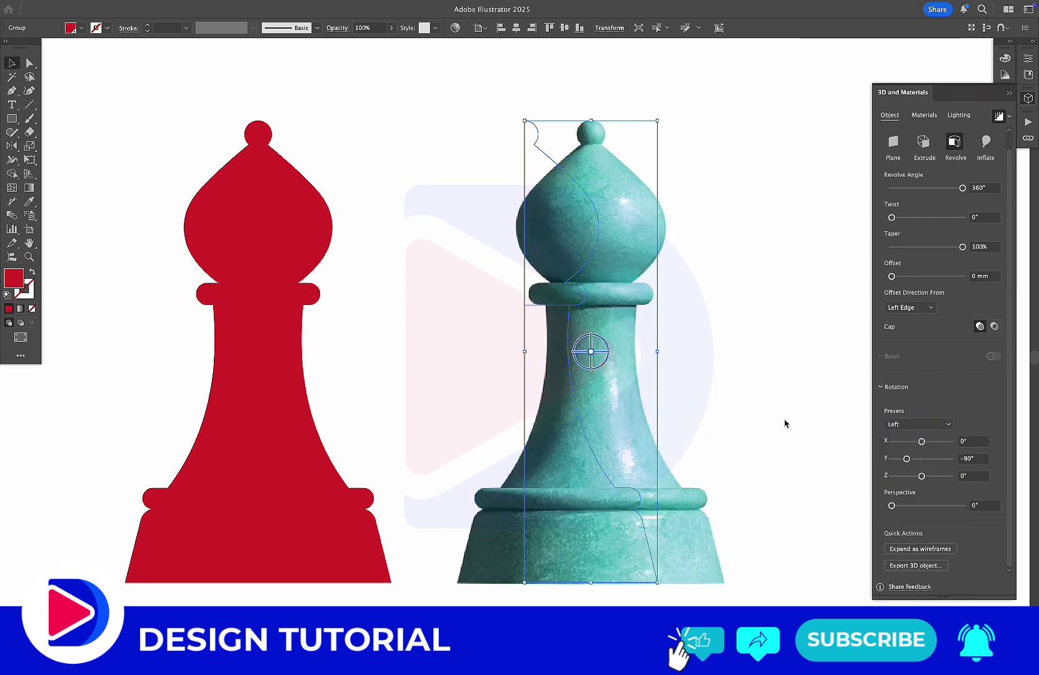
left_click(762, 424)
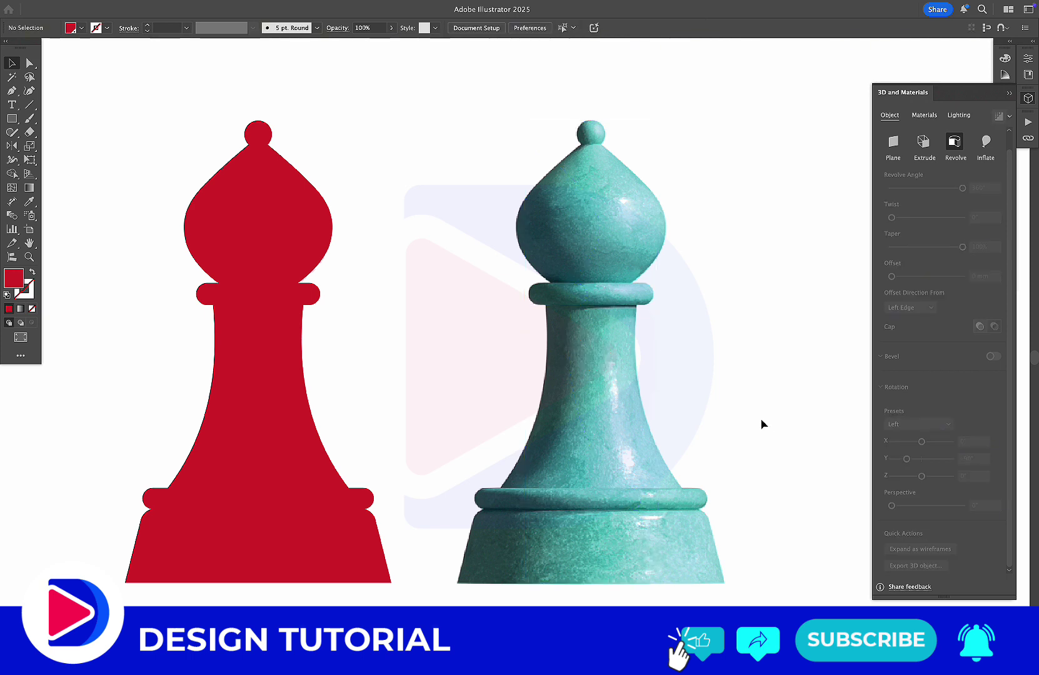
- Hide all toolbars and panels to show the red and teal bishops full screen
key("f")
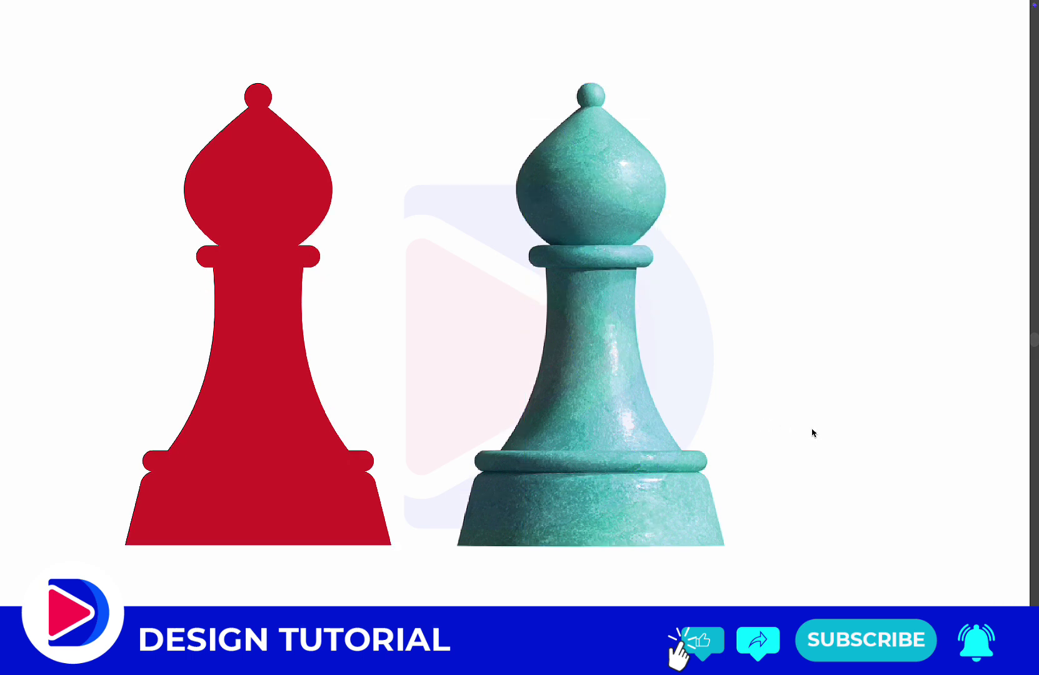